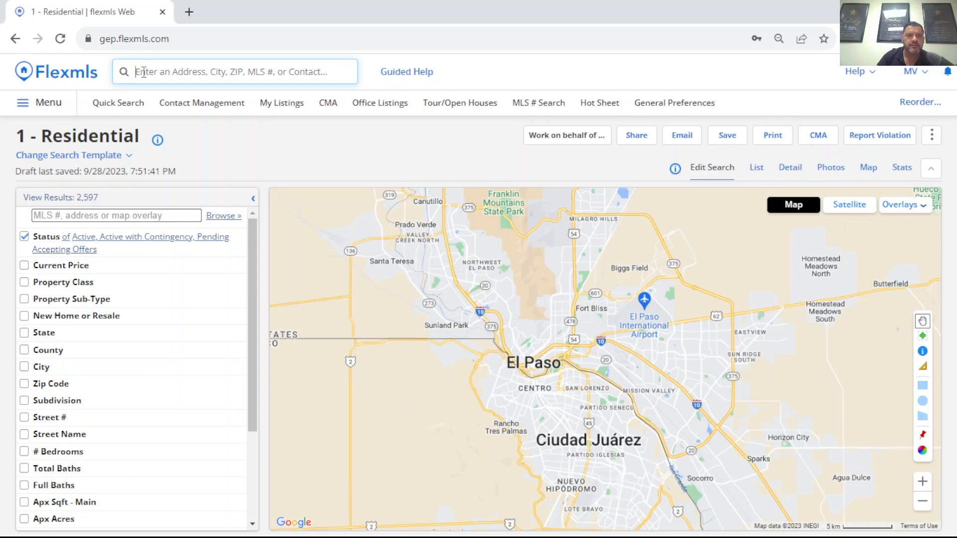
Step: Look up the subject property's listing by its street address in the main search, and clear the search field
{"action": "left_click", "coordinate": [144, 72]}
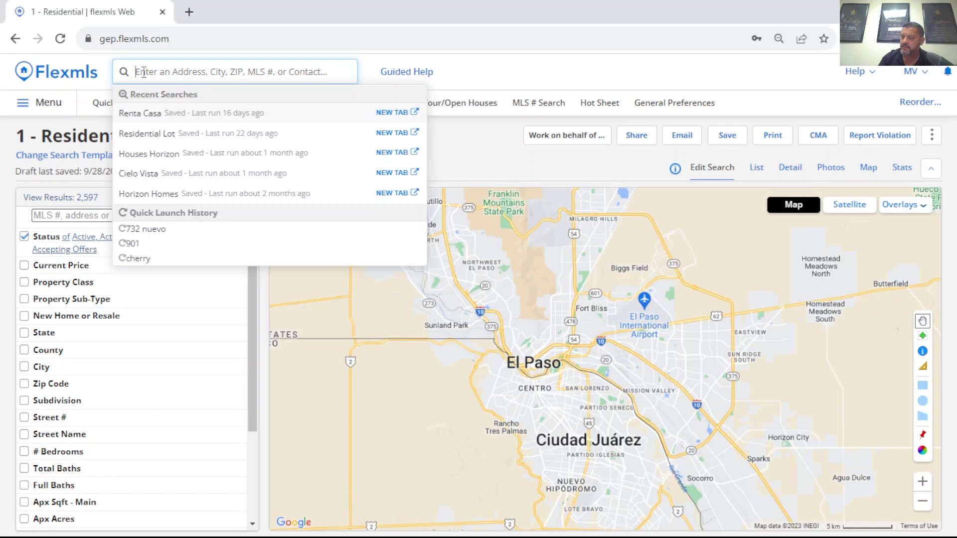
{"action": "type", "text": "7"}
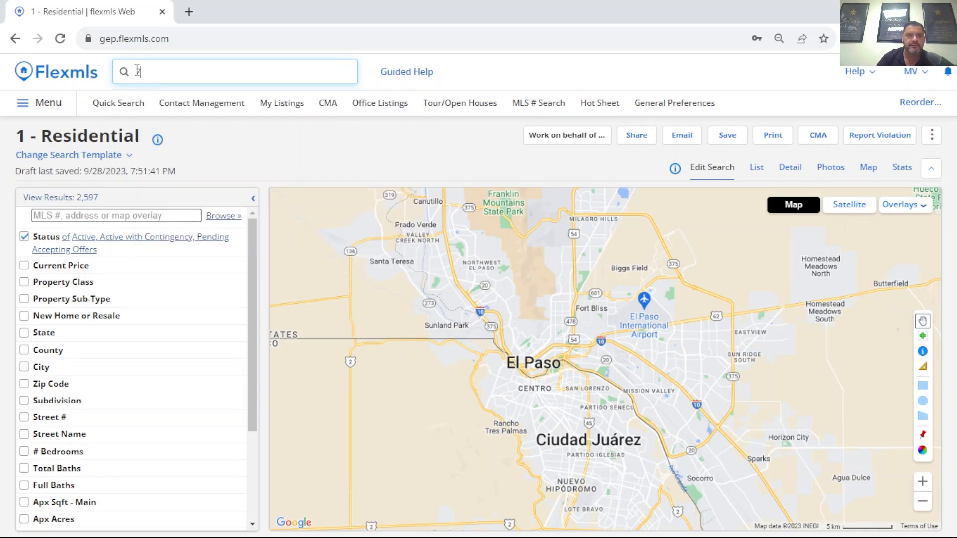
{"action": "double_click", "coordinate": [150, 68]}
{"action": "key", "text": "BackSpace"}
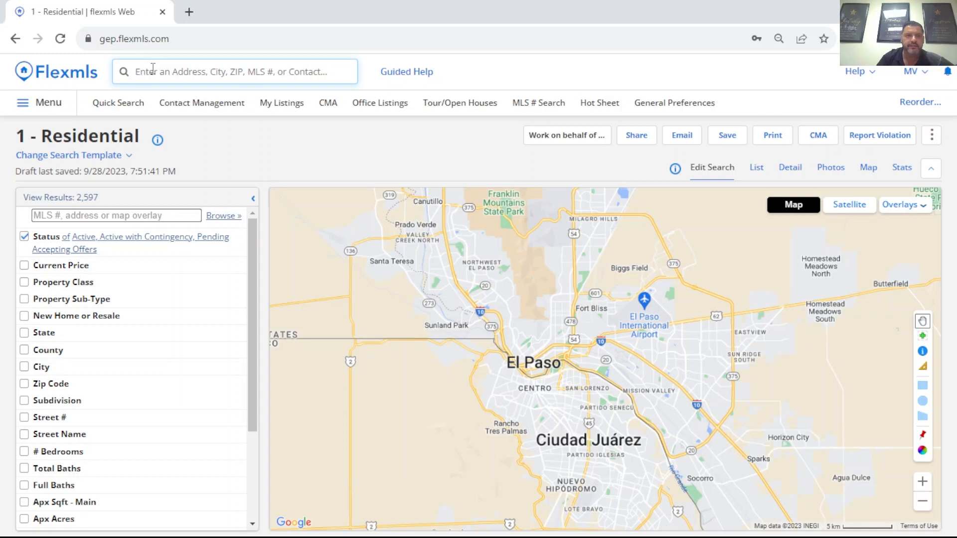
{"action": "left_click", "coordinate": [156, 68]}
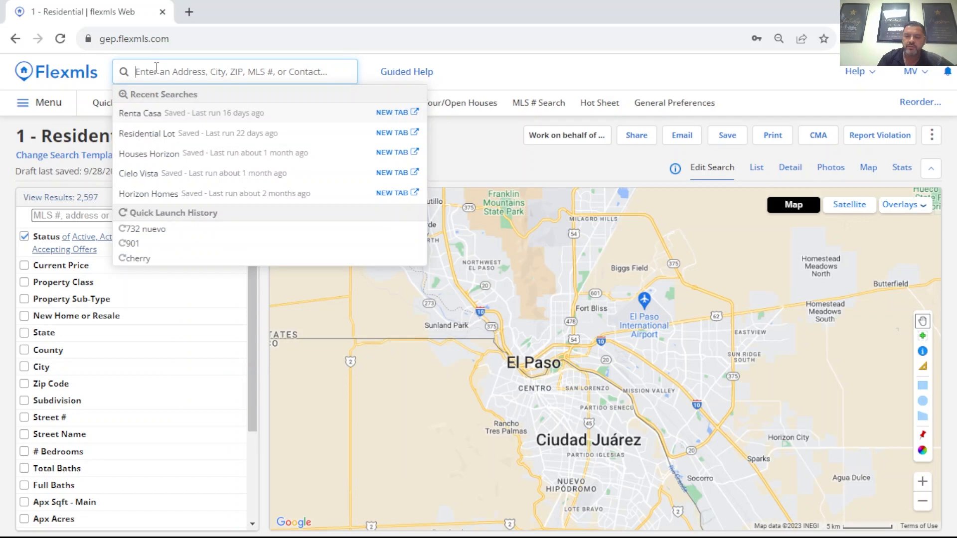
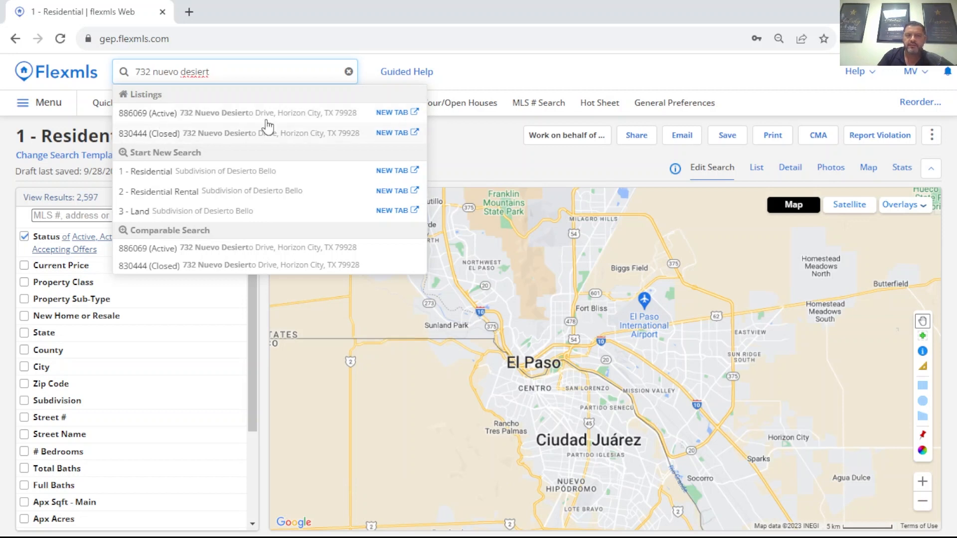
{"action": "left_click", "coordinate": [229, 77]}
{"action": "left_click_drag", "start_coordinate": [222, 74], "coordinate": [136, 66]}
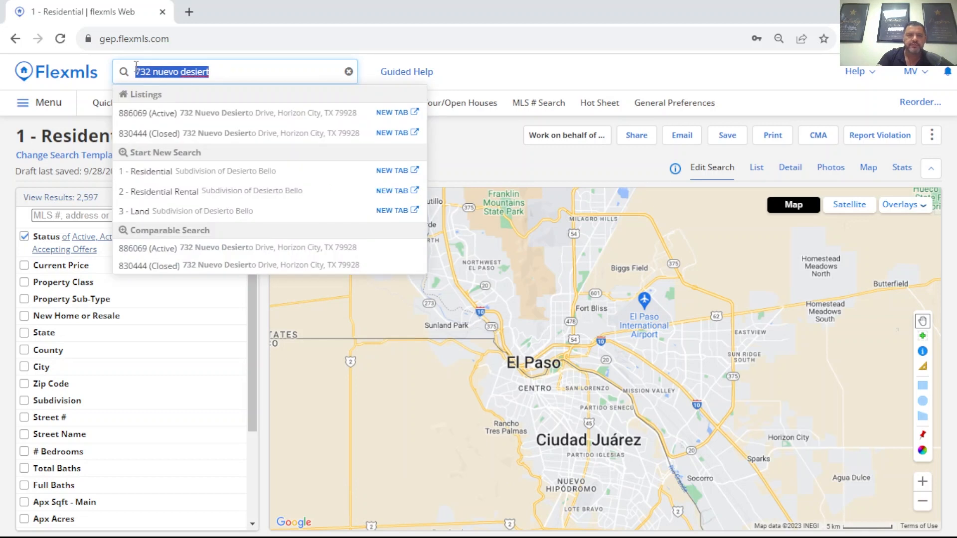
{"action": "key", "text": "BackSpace"}
{"action": "left_click", "coordinate": [546, 82]}
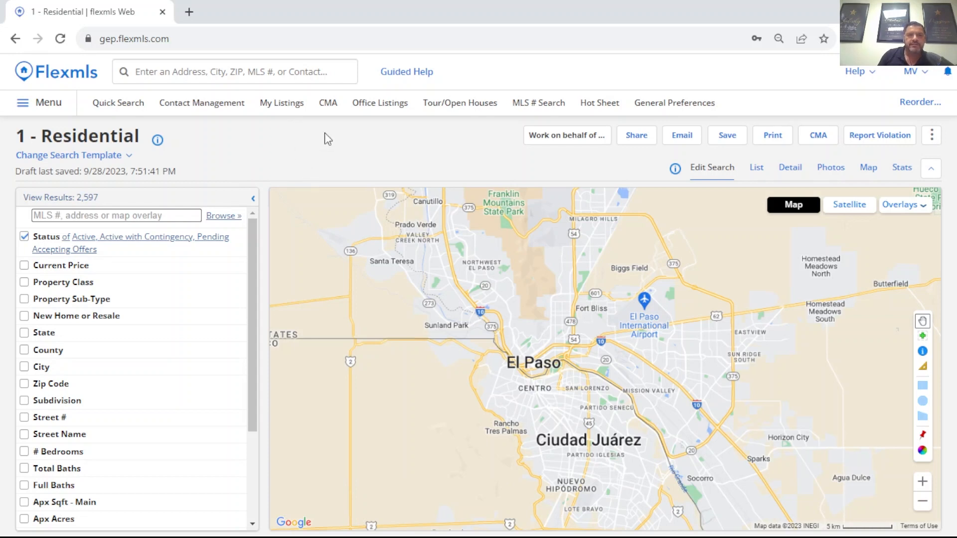
Step: Start a new CMA with Residential as the property type and Apx Sqft - Main as the statistical average field
{"action": "left_click", "coordinate": [328, 103]}
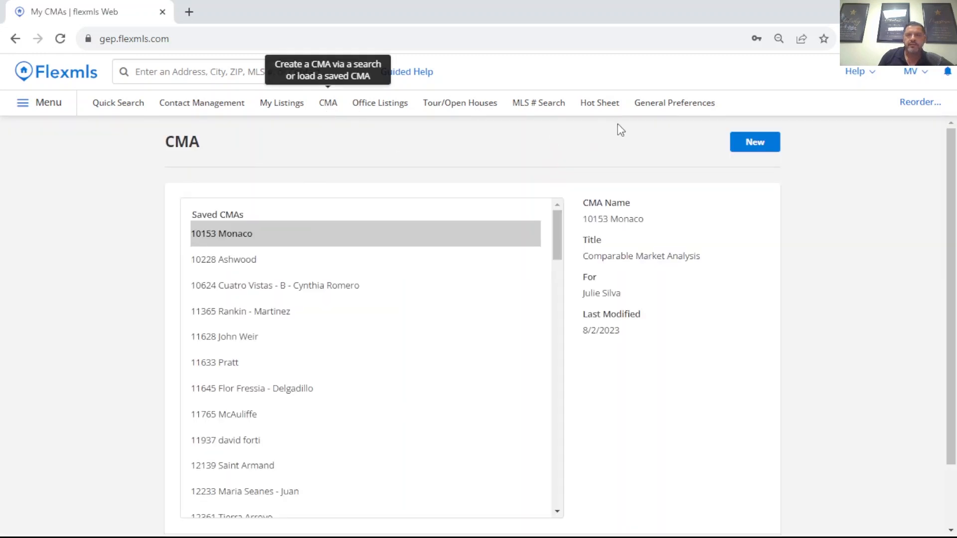
{"action": "left_click", "coordinate": [753, 144]}
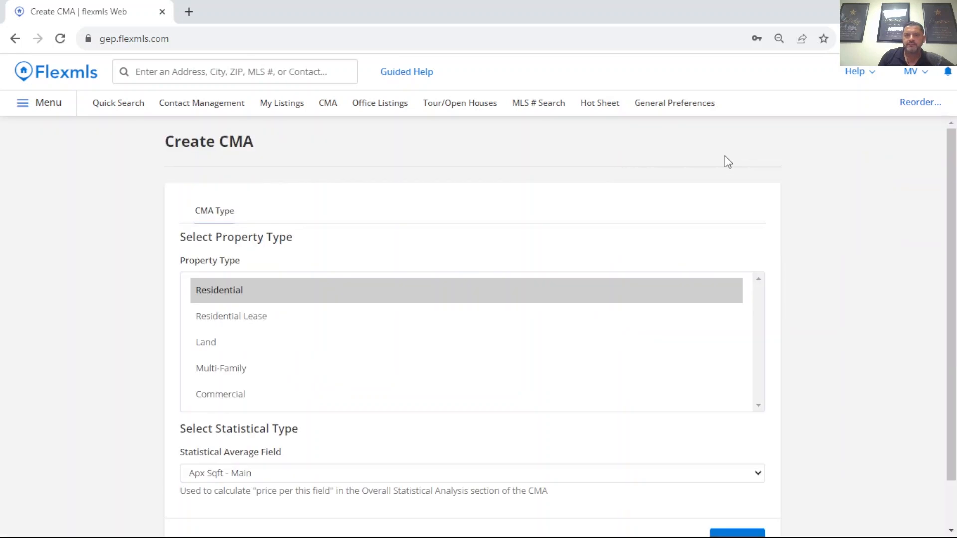
{"action": "scroll", "coordinate": [439, 216], "scroll_direction": "down", "scroll_amount": 1}
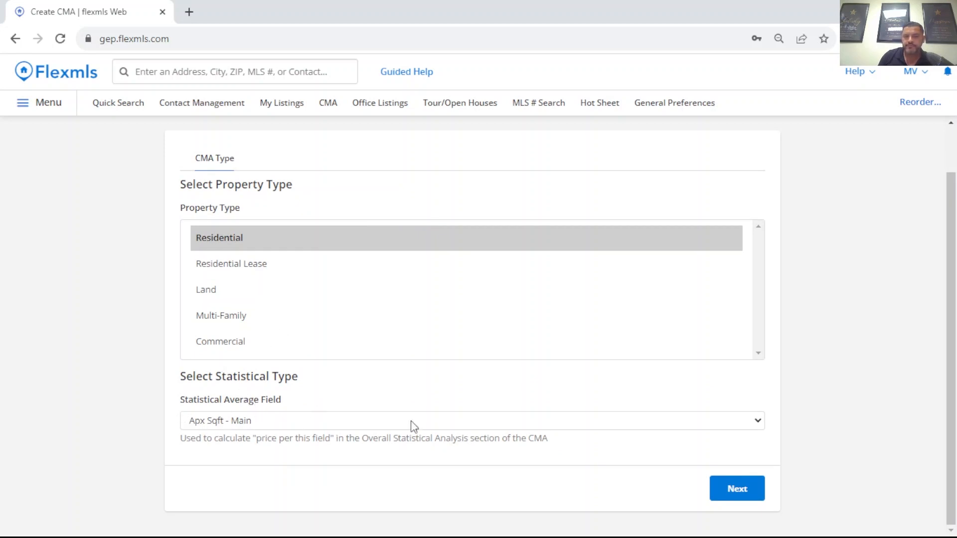
{"action": "left_click", "coordinate": [728, 488]}
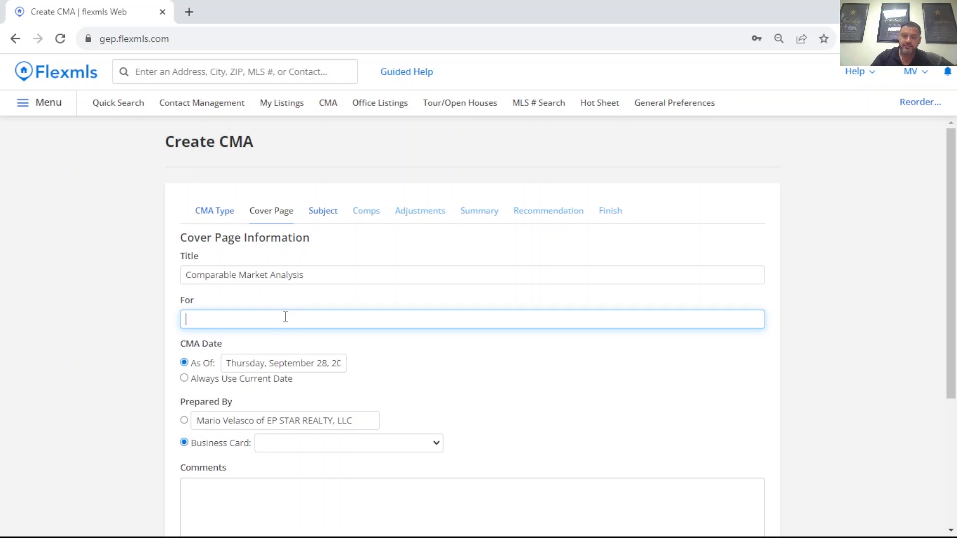
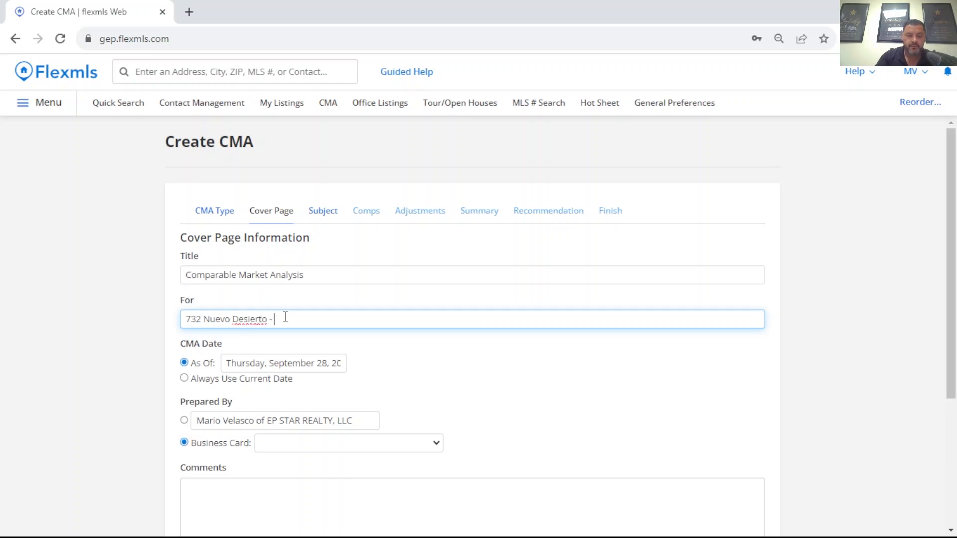
Step: Fill in the cover page's For field with the subject property's street address followed by "- CMA"
{"action": "type", "text": " CMA"}
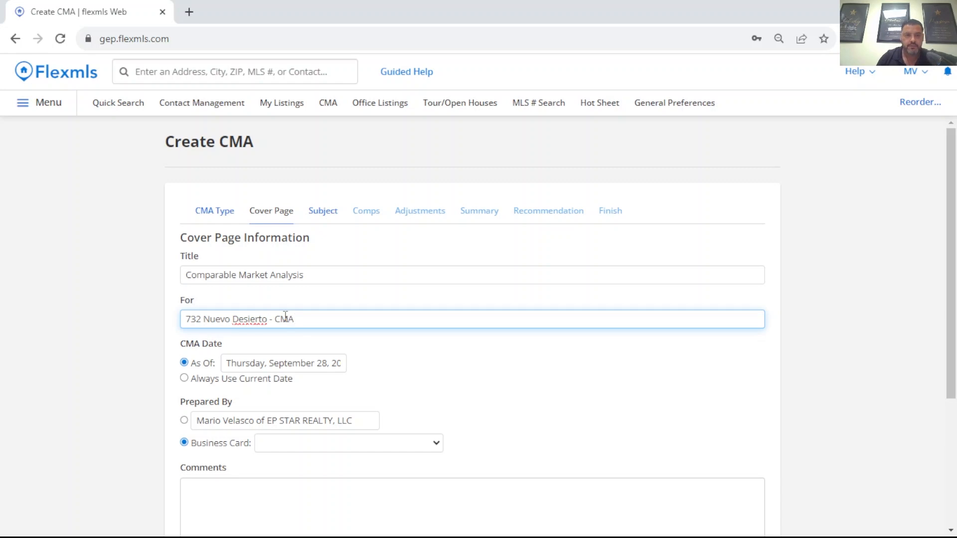
{"action": "left_click", "coordinate": [442, 379]}
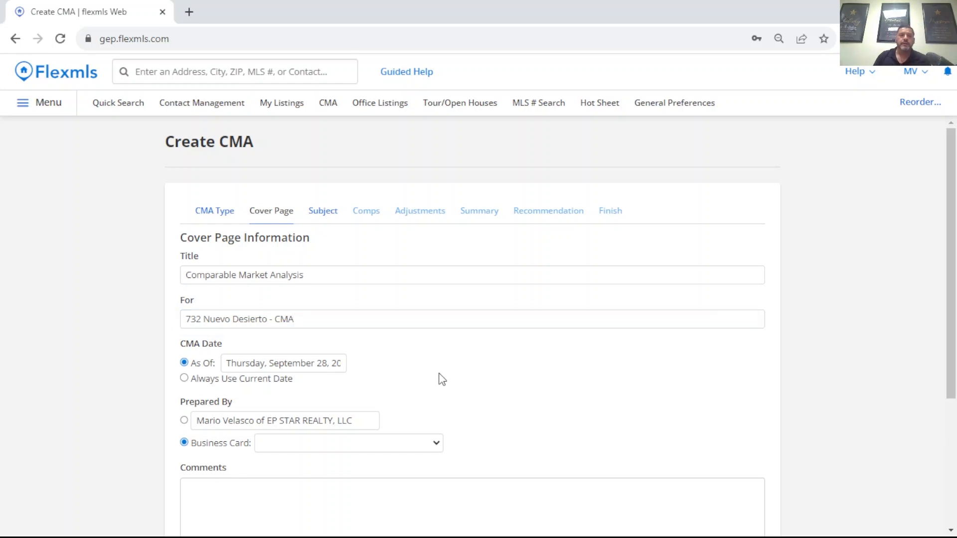
Step: Set the CMA date to always use the current date, choose the agent and brokerage name as preparer, and proceed to the subject information
{"action": "scroll", "coordinate": [425, 344], "scroll_direction": "down", "scroll_amount": 1}
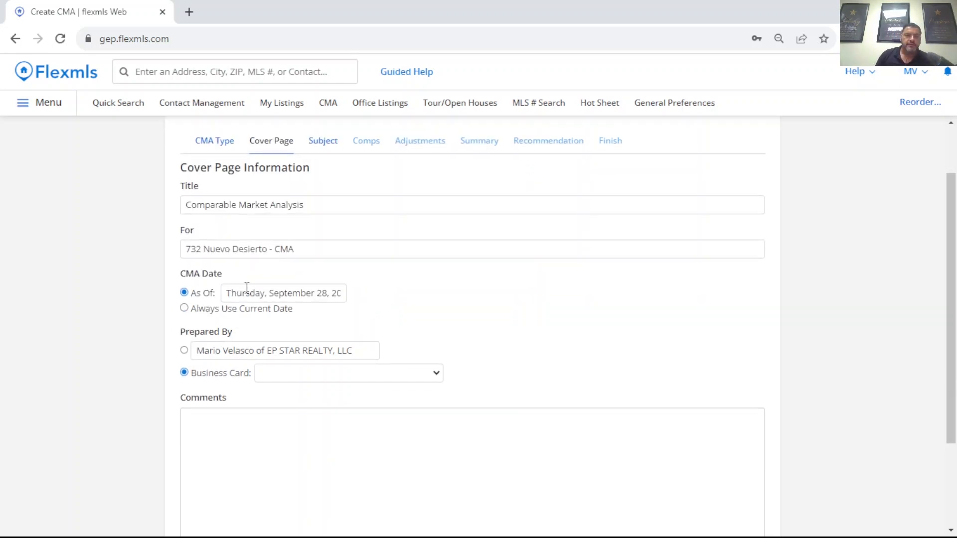
{"action": "left_click", "coordinate": [184, 309]}
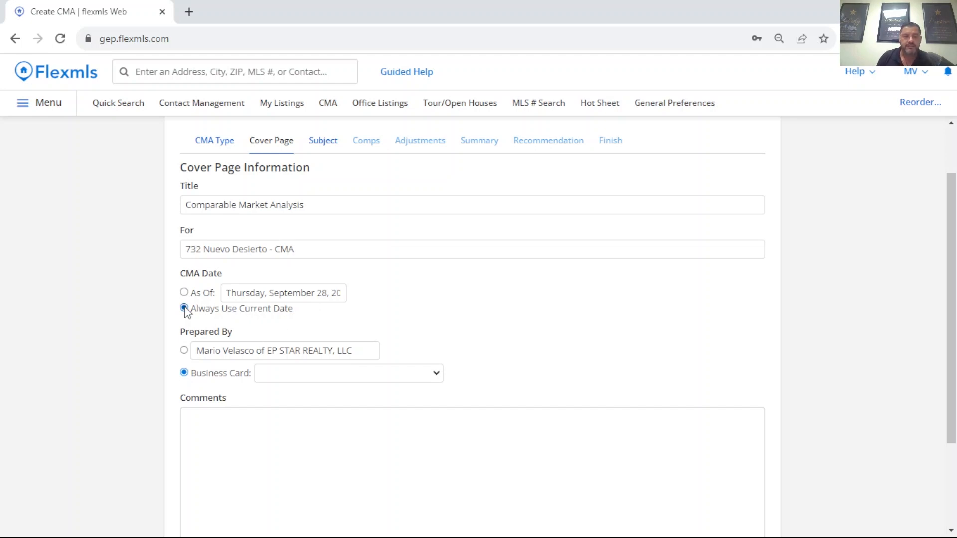
{"action": "scroll", "coordinate": [357, 311], "scroll_direction": "down", "scroll_amount": 1}
{"action": "scroll", "coordinate": [367, 303], "scroll_direction": "down", "scroll_amount": 3}
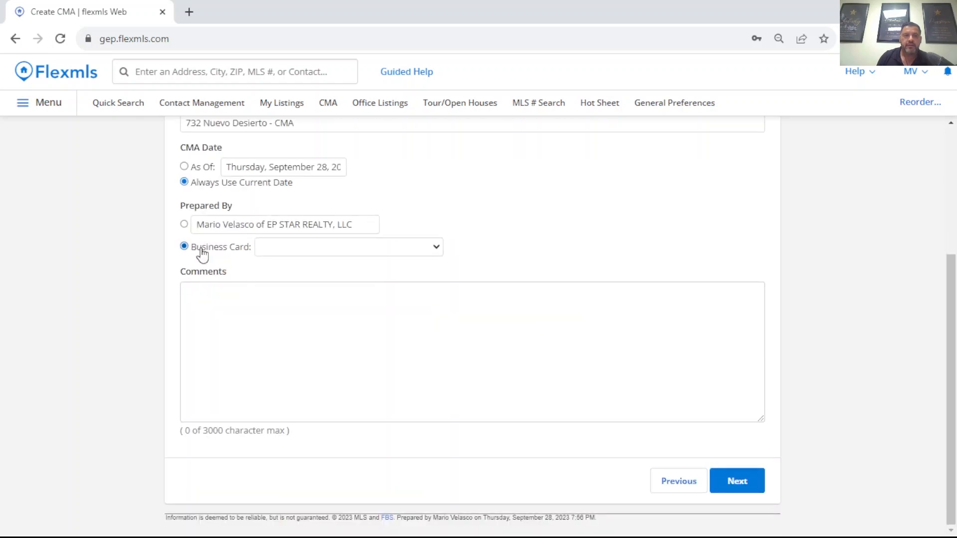
{"action": "left_click", "coordinate": [184, 225]}
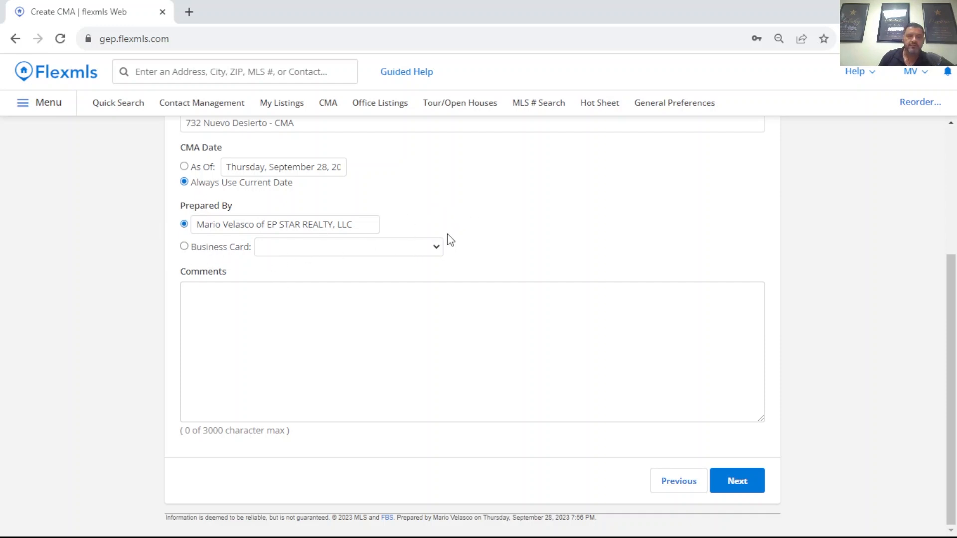
{"action": "left_click", "coordinate": [437, 250]}
{"action": "left_click", "coordinate": [454, 221]}
{"action": "left_click", "coordinate": [750, 481]}
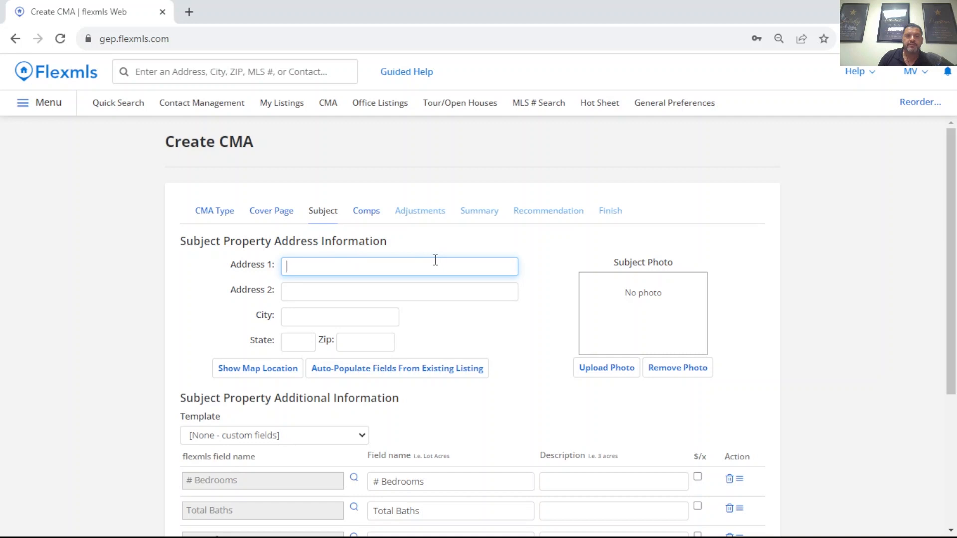
Step: Auto-populate the subject property fields from the existing listing number 886069
{"action": "scroll", "coordinate": [432, 256], "scroll_direction": "down", "scroll_amount": 1}
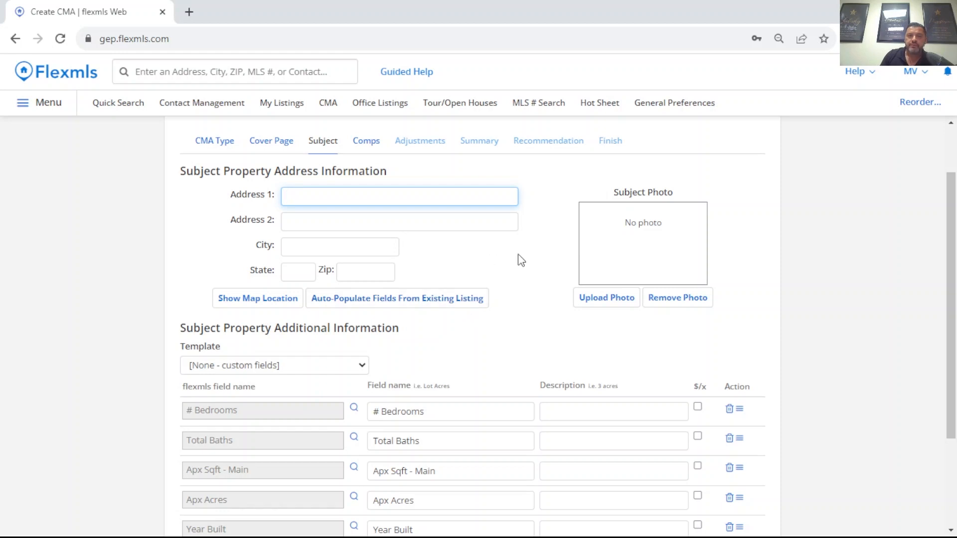
{"action": "scroll", "coordinate": [528, 259], "scroll_direction": "down", "scroll_amount": 1}
{"action": "scroll", "coordinate": [447, 230], "scroll_direction": "up", "scroll_amount": 1}
{"action": "left_click", "coordinate": [403, 301]}
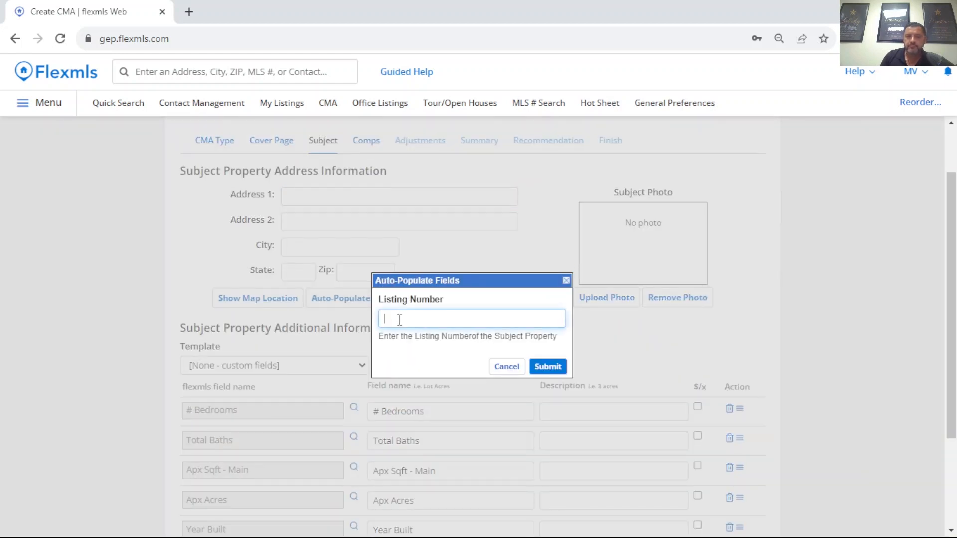
{"action": "type", "text": "886069"}
{"action": "left_click", "coordinate": [548, 366]}
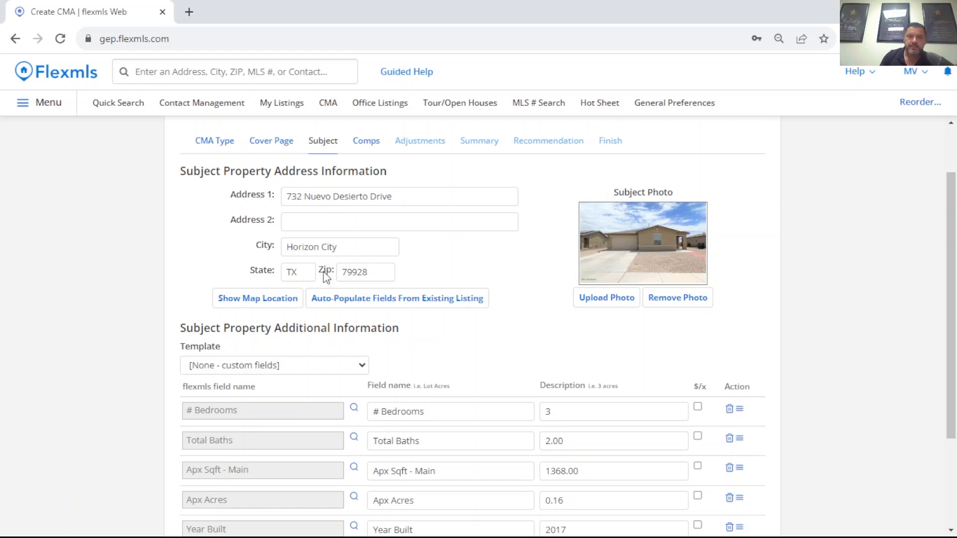
Step: Accept the subject property details and find MLS comparables with the 1 - Residential quick search, showing the matches on the map
{"action": "scroll", "coordinate": [638, 246], "scroll_direction": "down", "scroll_amount": 3}
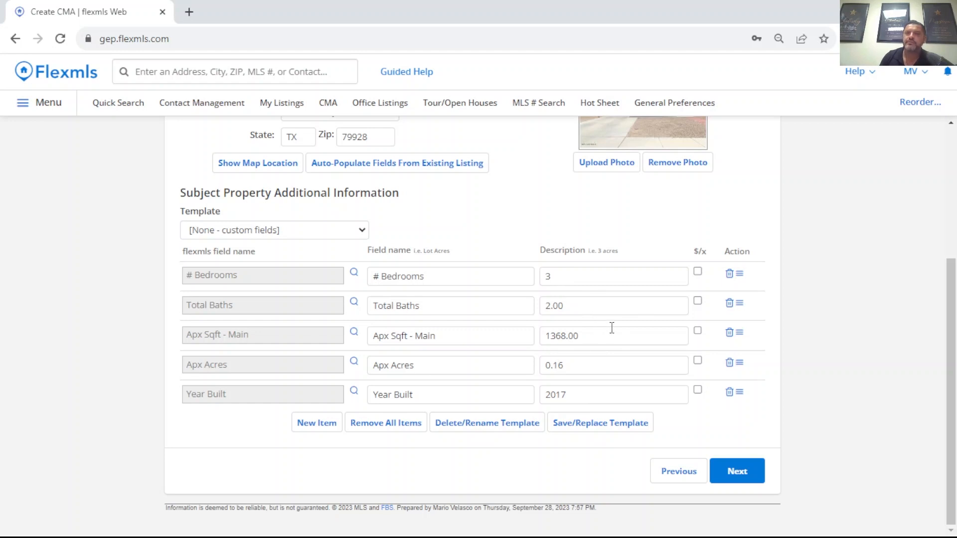
{"action": "scroll", "coordinate": [610, 324], "scroll_direction": "up", "scroll_amount": 1}
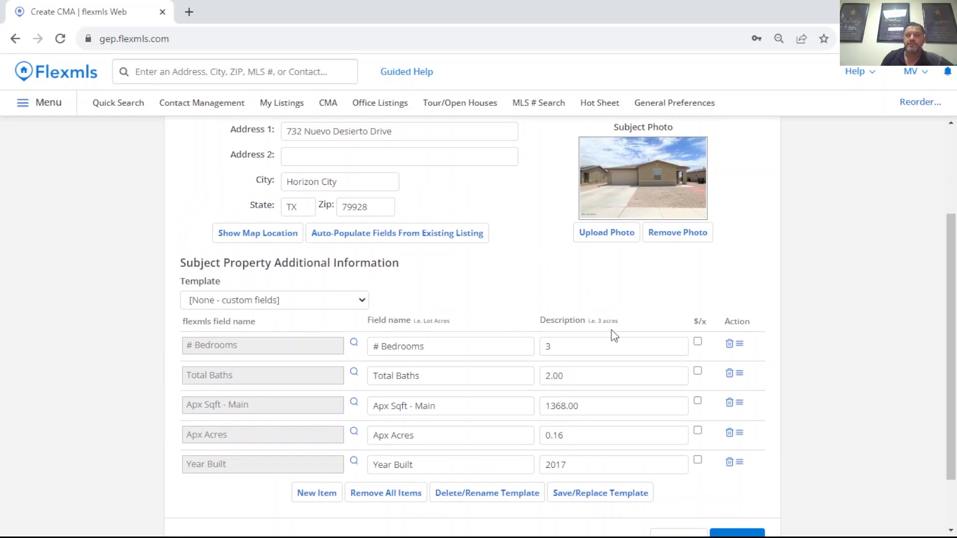
{"action": "scroll", "coordinate": [613, 336], "scroll_direction": "up", "scroll_amount": 1}
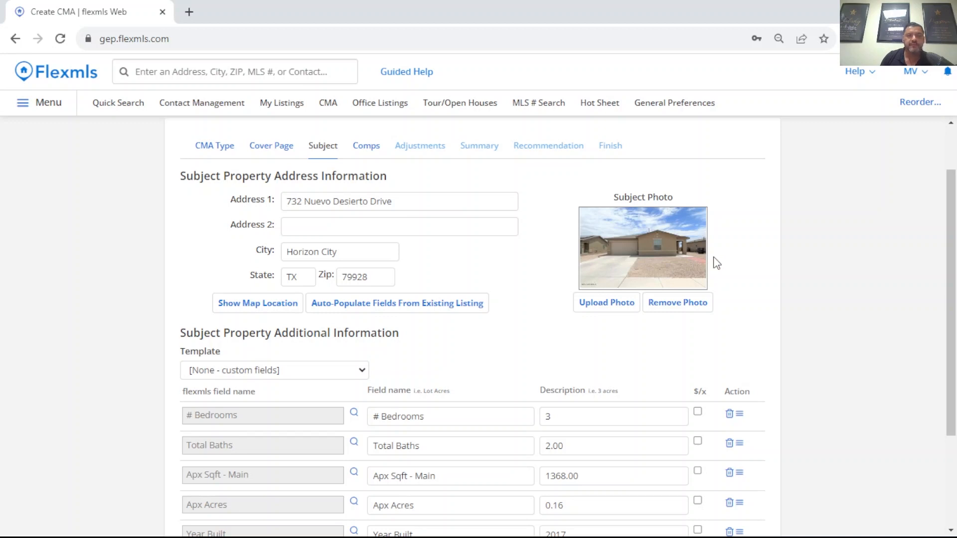
{"action": "scroll", "coordinate": [690, 247], "scroll_direction": "down", "scroll_amount": 3}
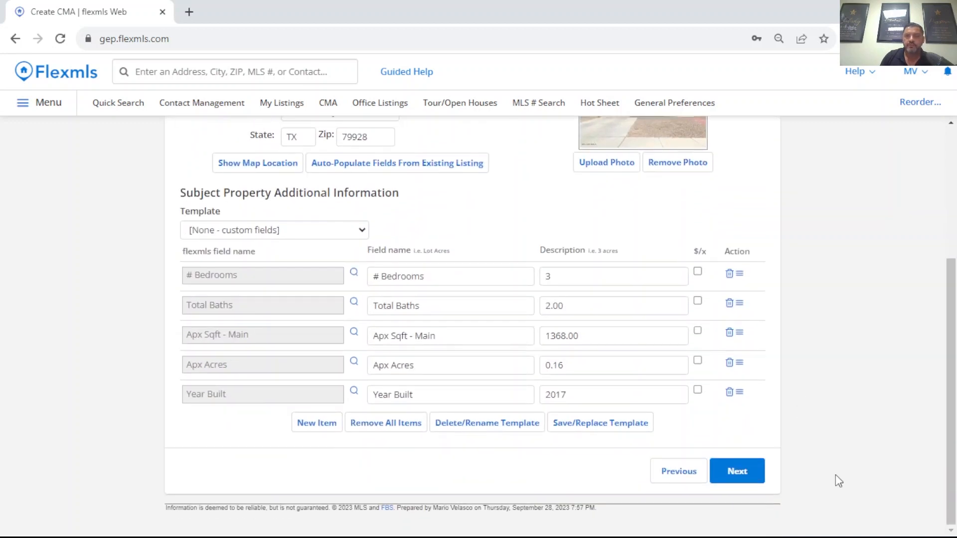
{"action": "left_click", "coordinate": [741, 476]}
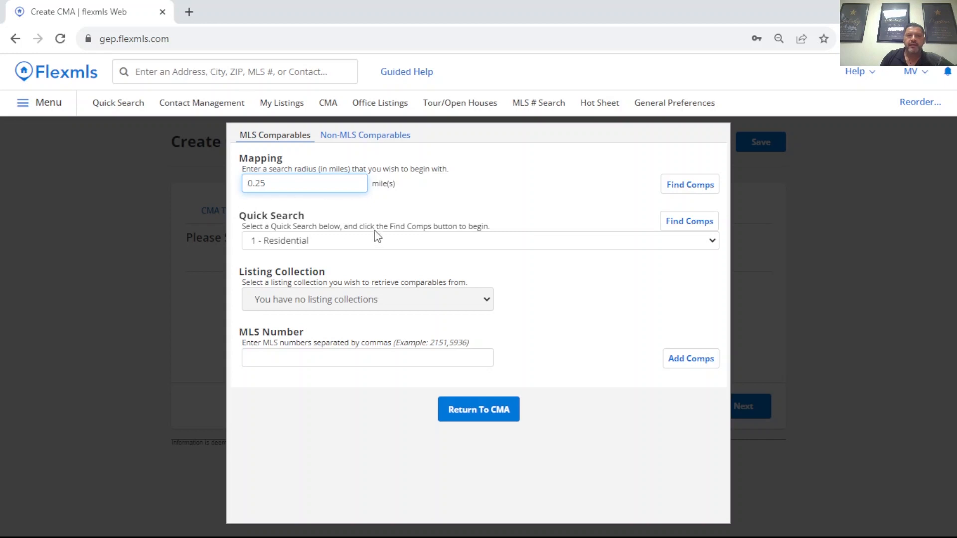
{"action": "left_click", "coordinate": [687, 223]}
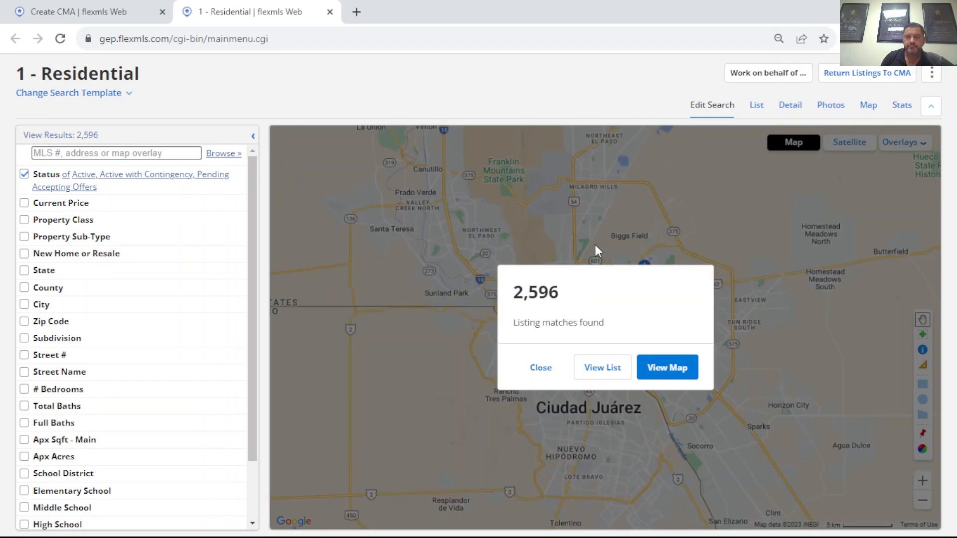
{"action": "left_click", "coordinate": [669, 369]}
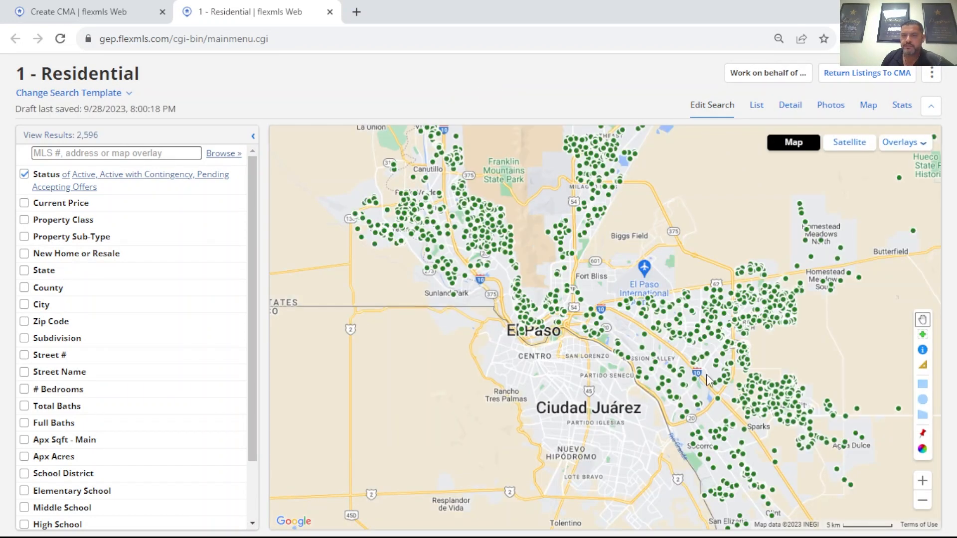
Step: Limit the listing status to Closed and show the matching listings on the map
{"action": "left_click_drag", "start_coordinate": [734, 351], "coordinate": [596, 294]}
{"action": "left_click_drag", "start_coordinate": [656, 318], "coordinate": [653, 307]}
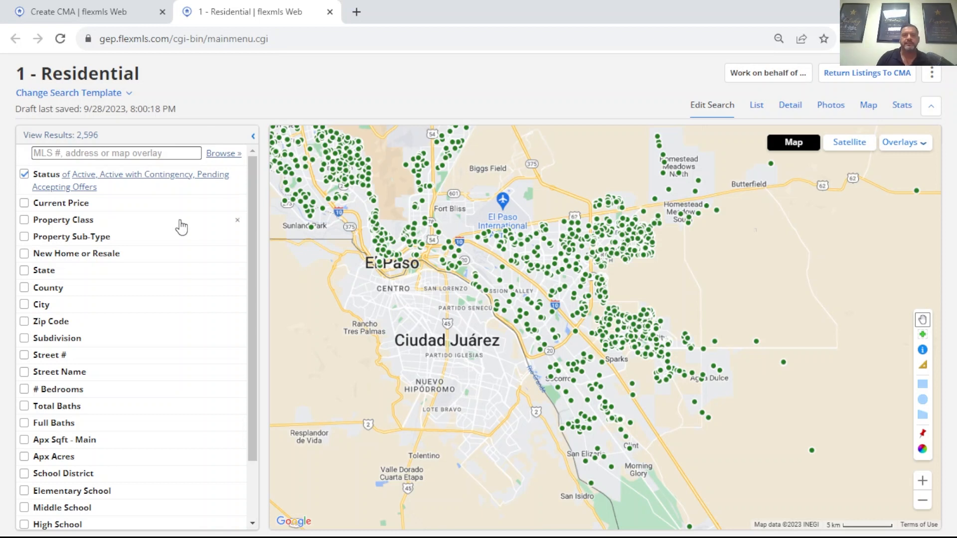
{"action": "left_click", "coordinate": [135, 183]}
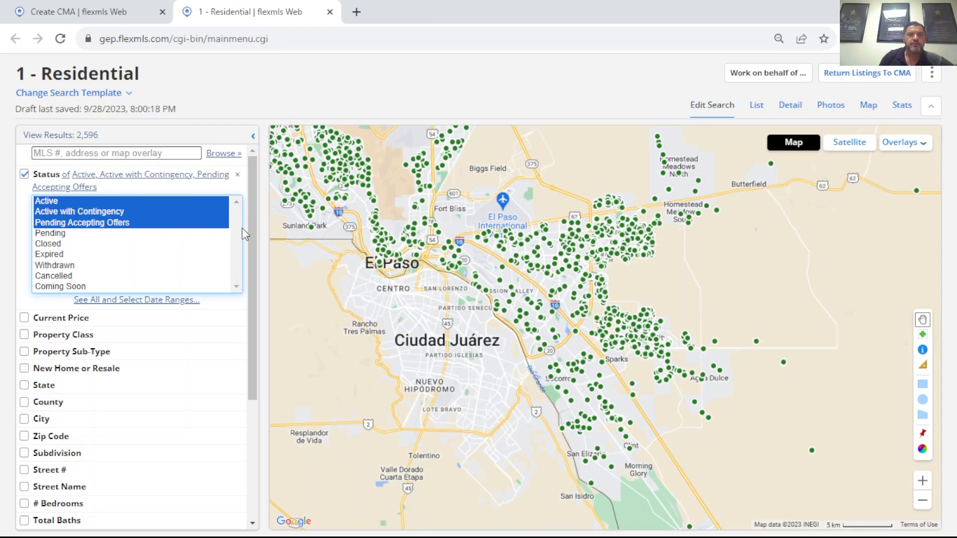
{"action": "left_click", "coordinate": [60, 244]}
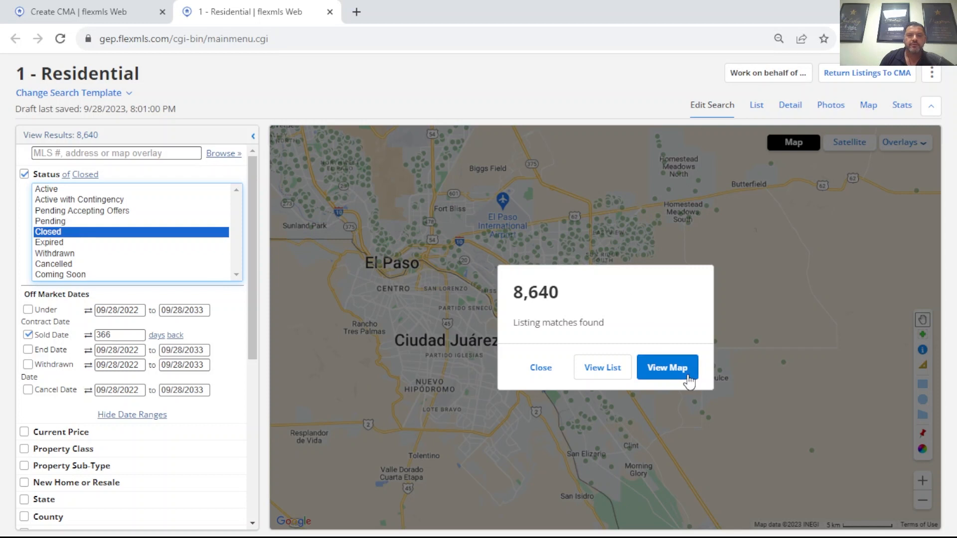
{"action": "left_click", "coordinate": [682, 374]}
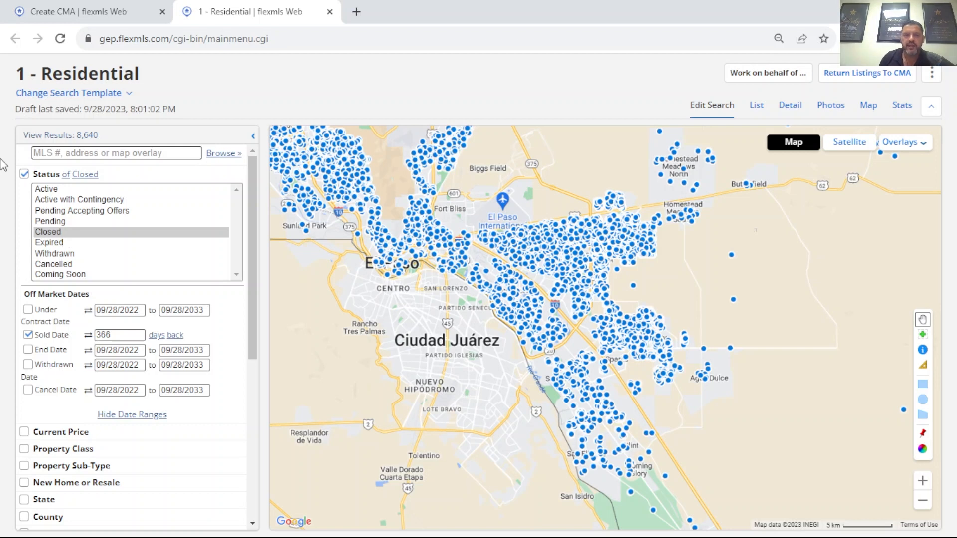
Step: Set the Sold Date range to 180 days back and show the updated matches on the map
{"action": "scroll", "coordinate": [209, 258], "scroll_direction": "down", "scroll_amount": 1}
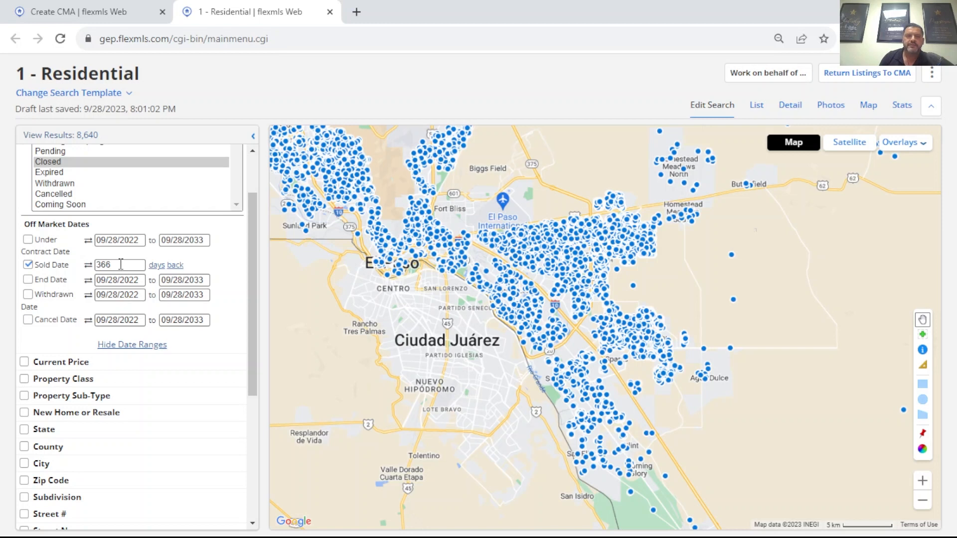
{"action": "double_click", "coordinate": [120, 264]}
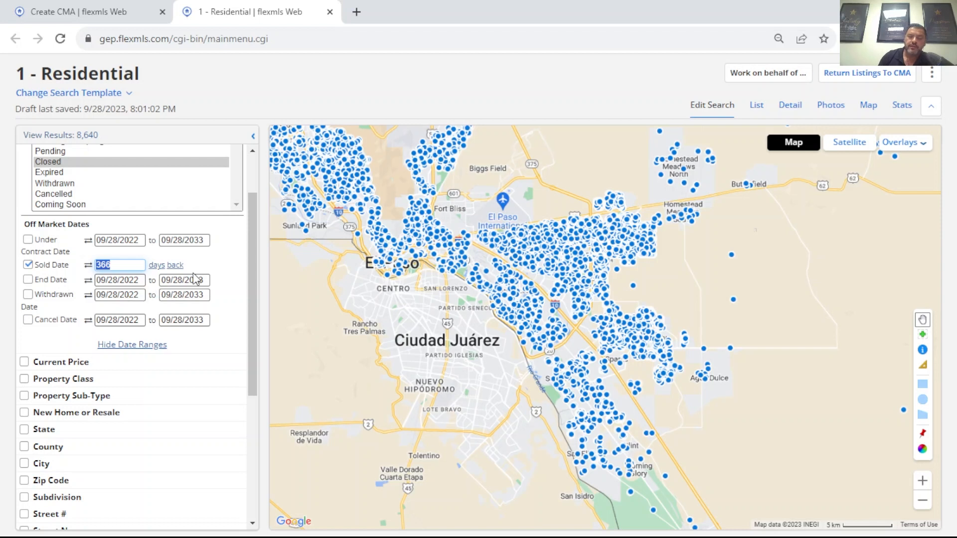
{"action": "type", "text": "180"}
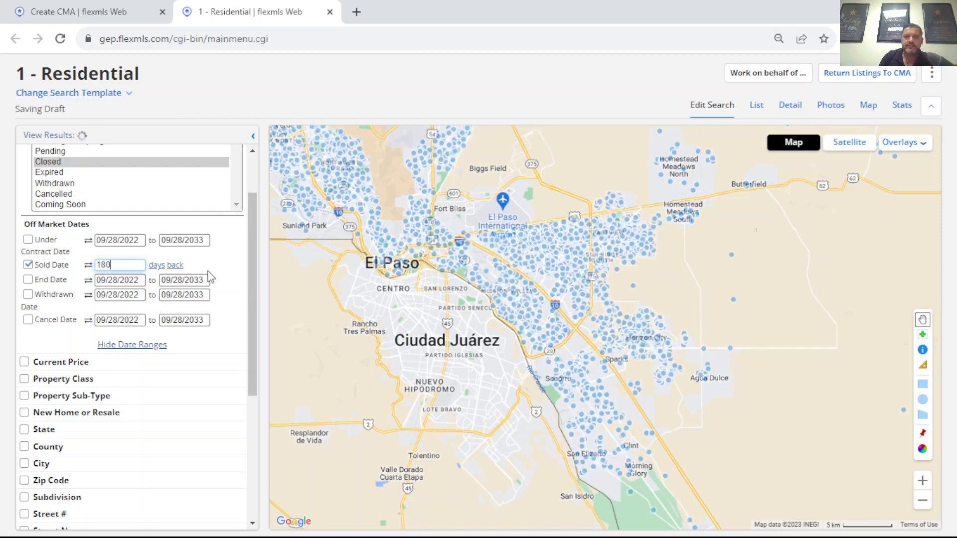
{"action": "key", "text": "Return"}
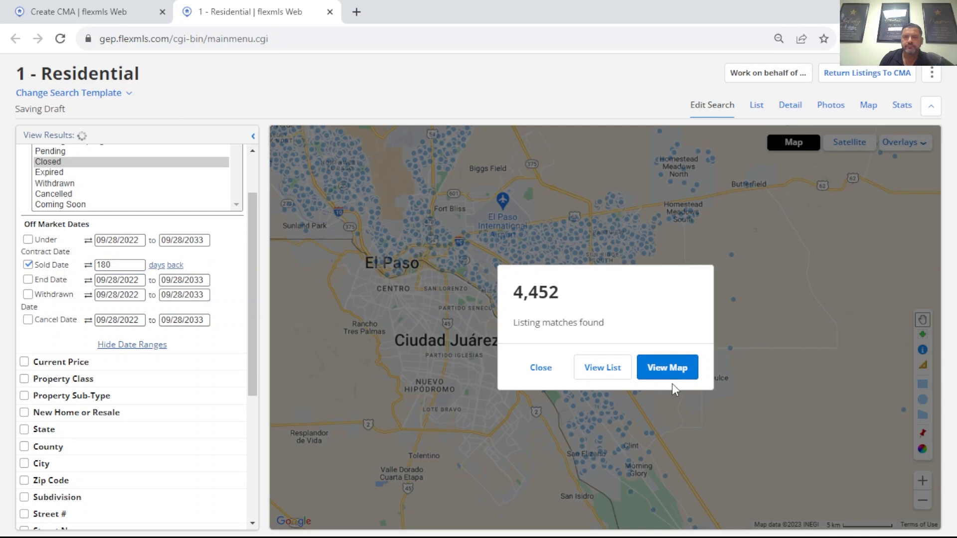
{"action": "left_click", "coordinate": [666, 372]}
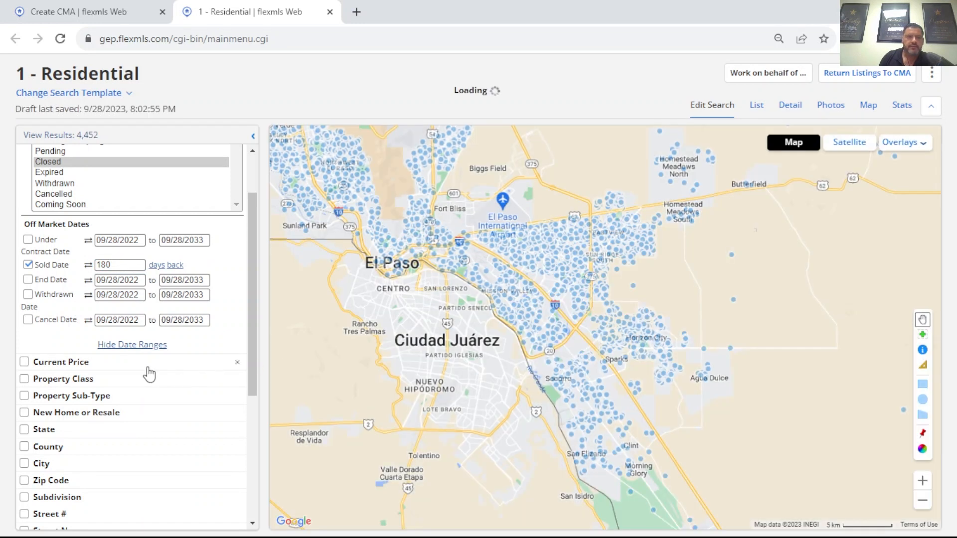
Step: Restrict the search to homes with exactly 3 bedrooms, using 3 as both minimum and maximum
{"action": "scroll", "coordinate": [113, 371], "scroll_direction": "down", "scroll_amount": 3}
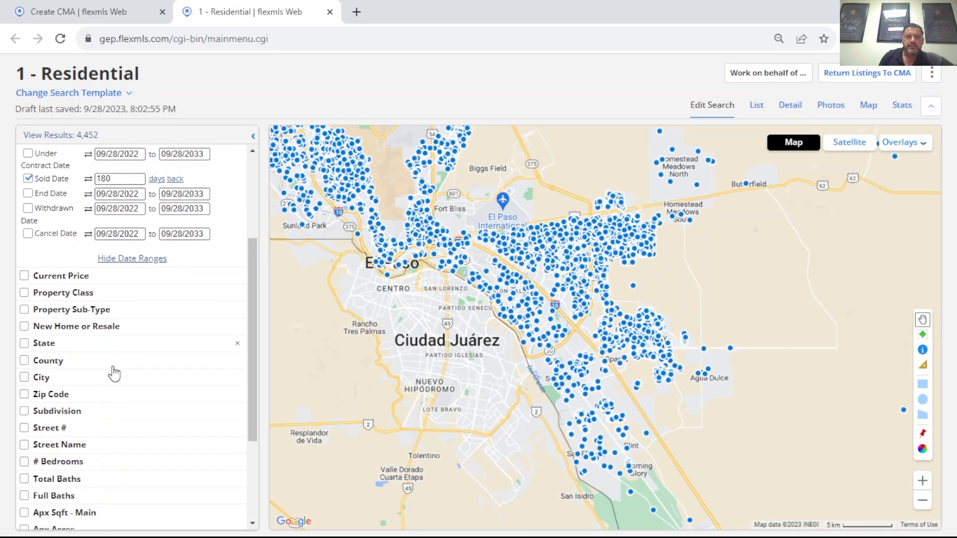
{"action": "scroll", "coordinate": [143, 367], "scroll_direction": "down", "scroll_amount": 2}
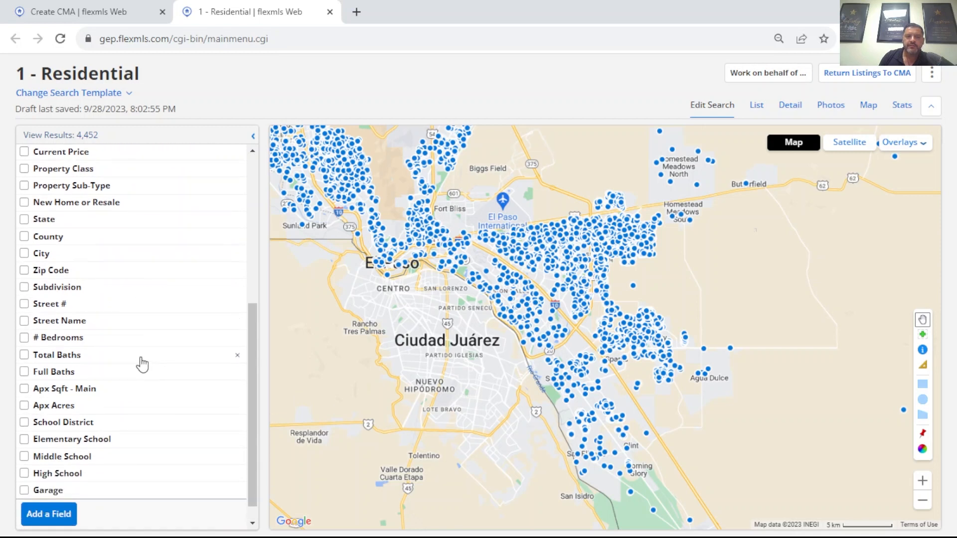
{"action": "left_click", "coordinate": [81, 340]}
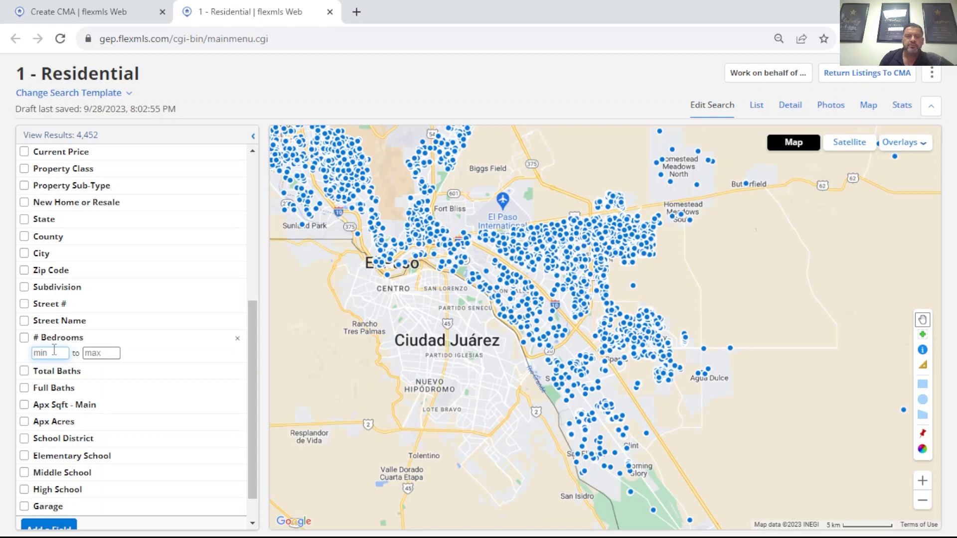
{"action": "type", "text": "3"}
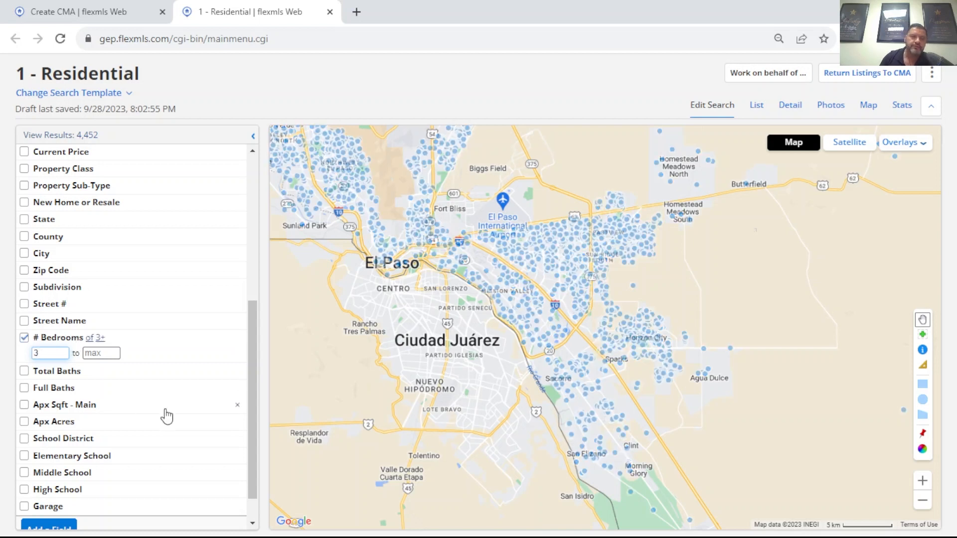
{"action": "left_click", "coordinate": [106, 353]}
{"action": "type", "text": "3"}
Step: Set the minimum Total Baths to 2, leaving the maximum open
{"action": "scroll", "coordinate": [106, 353], "scroll_direction": "down", "scroll_amount": 1}
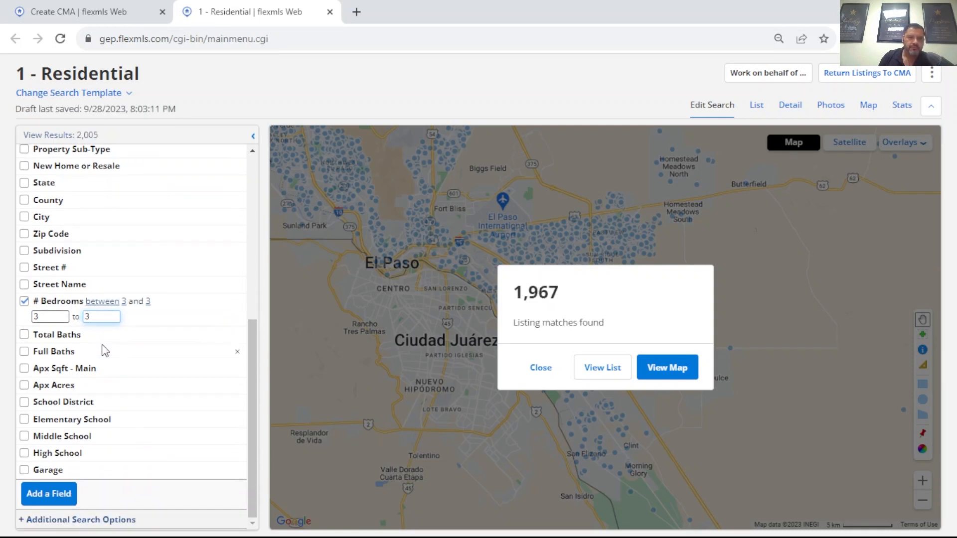
{"action": "left_click", "coordinate": [64, 335]}
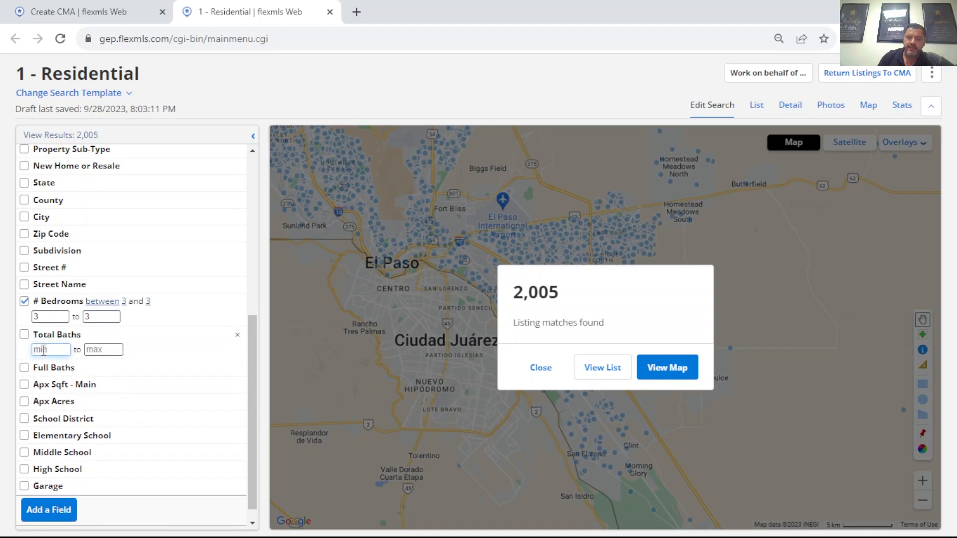
{"action": "type", "text": "2"}
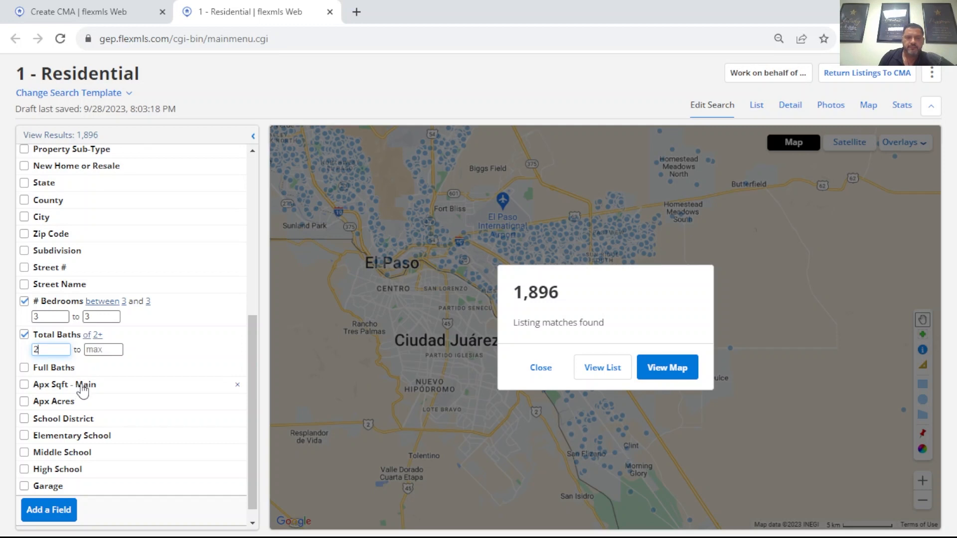
Step: Limit the Apx Sqft - Main criterion to between 1268 and 1468
{"action": "left_click", "coordinate": [65, 388]}
{"action": "left_click", "coordinate": [52, 399]}
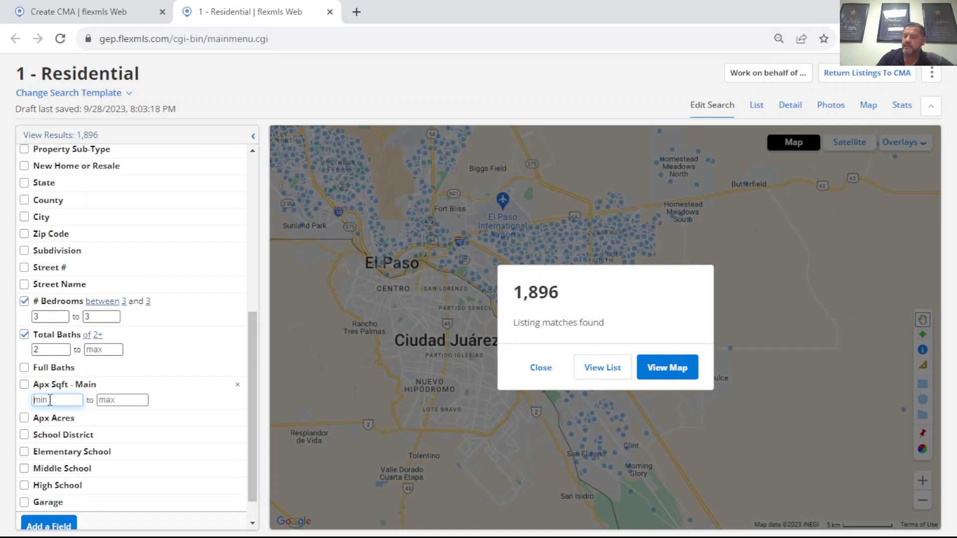
{"action": "type", "text": "1268"}
{"action": "left_click", "coordinate": [108, 397]}
{"action": "type", "text": "1468"}
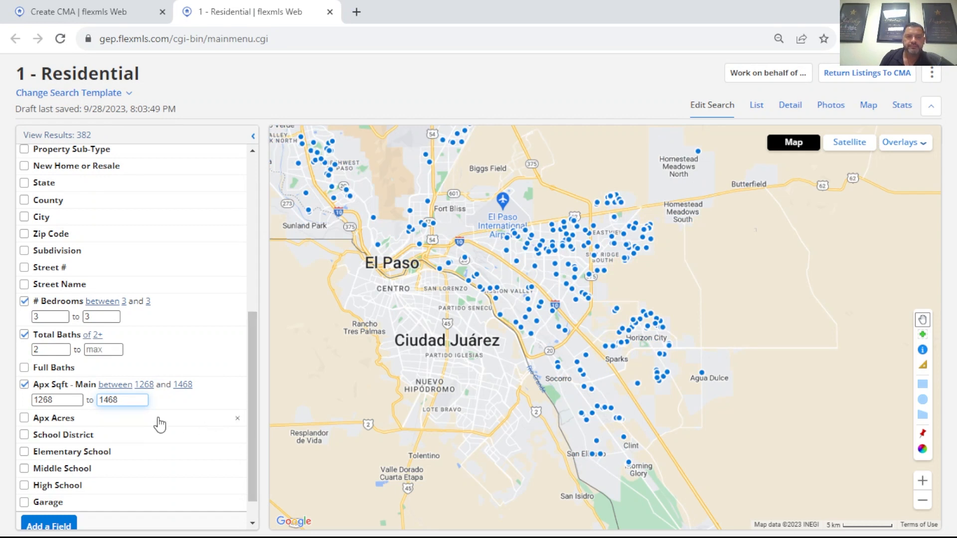
Step: Limit the Apx Acres criterion to between .15 and .17
{"action": "scroll", "coordinate": [122, 423], "scroll_direction": "down", "scroll_amount": 1}
{"action": "left_click", "coordinate": [65, 390]}
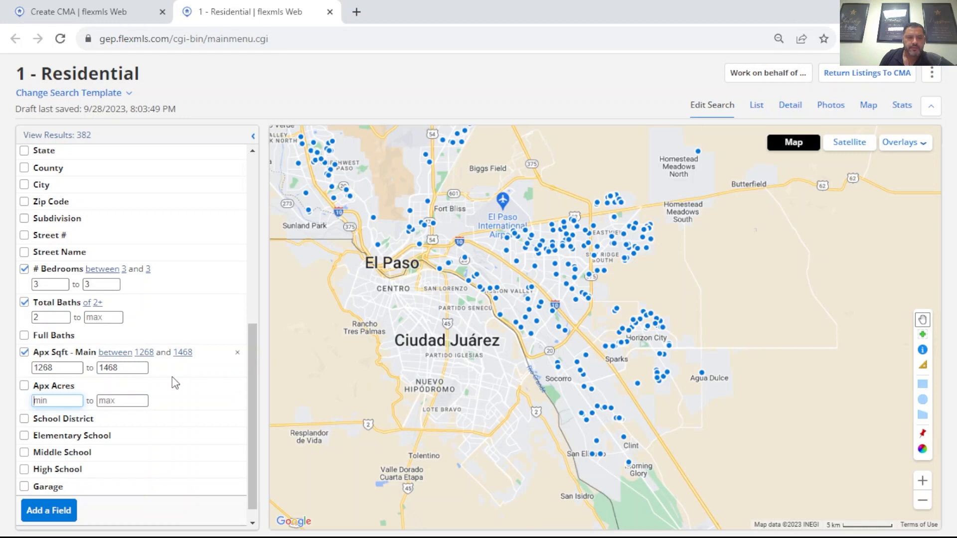
{"action": "scroll", "coordinate": [175, 382], "scroll_direction": "down", "scroll_amount": 1}
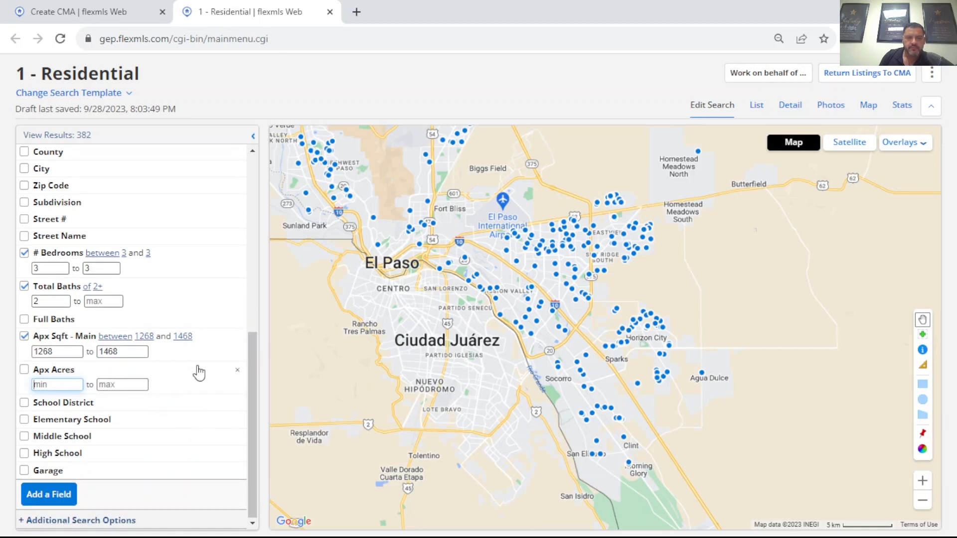
{"action": "scroll", "coordinate": [195, 371], "scroll_direction": "up", "scroll_amount": 3}
{"action": "scroll", "coordinate": [195, 371], "scroll_direction": "down", "scroll_amount": 3}
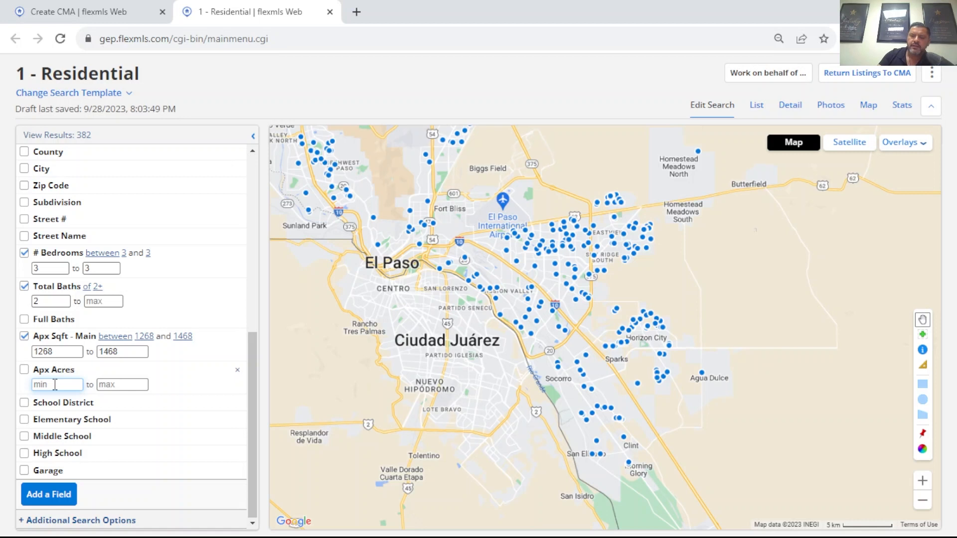
{"action": "type", "text": ".15"}
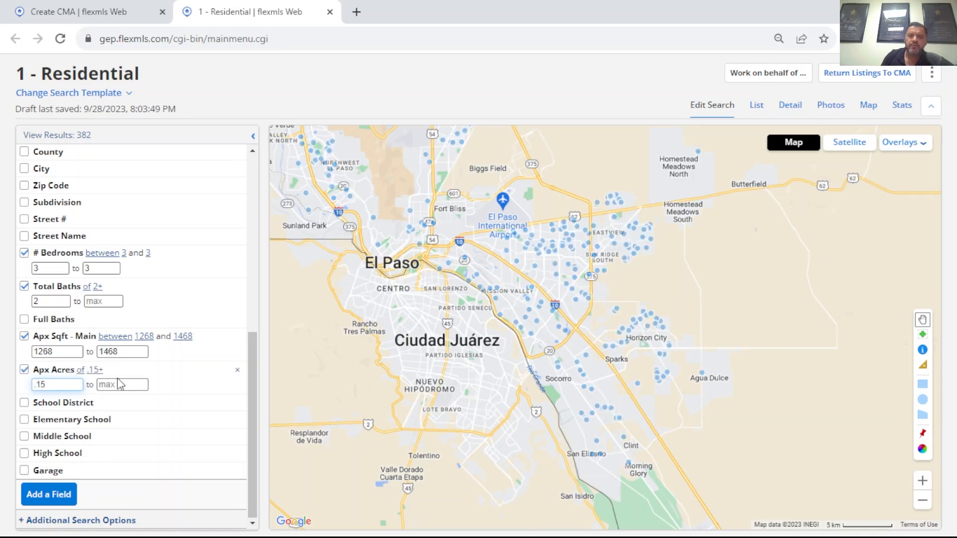
{"action": "left_click", "coordinate": [119, 384]}
{"action": "type", "text": ".17"}
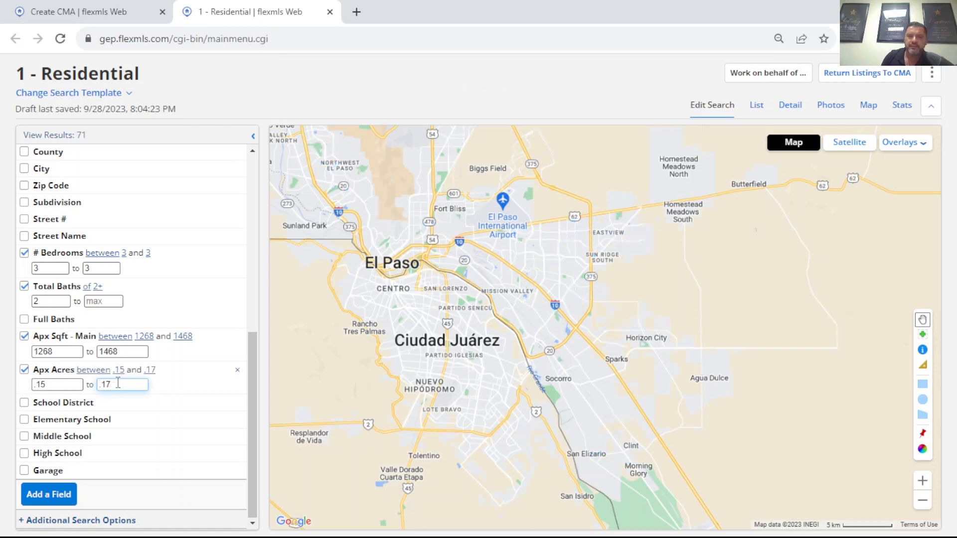
Step: Review the search criteria from status to acreage and examine the mapped matches around Horizon City
{"action": "left_click_drag", "start_coordinate": [544, 349], "coordinate": [535, 326]}
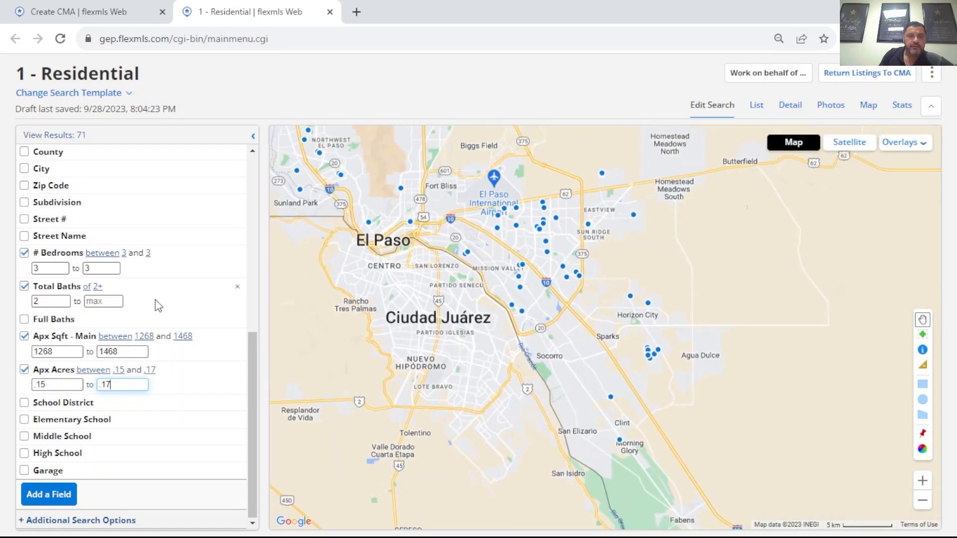
{"action": "scroll", "coordinate": [158, 304], "scroll_direction": "up", "scroll_amount": 3}
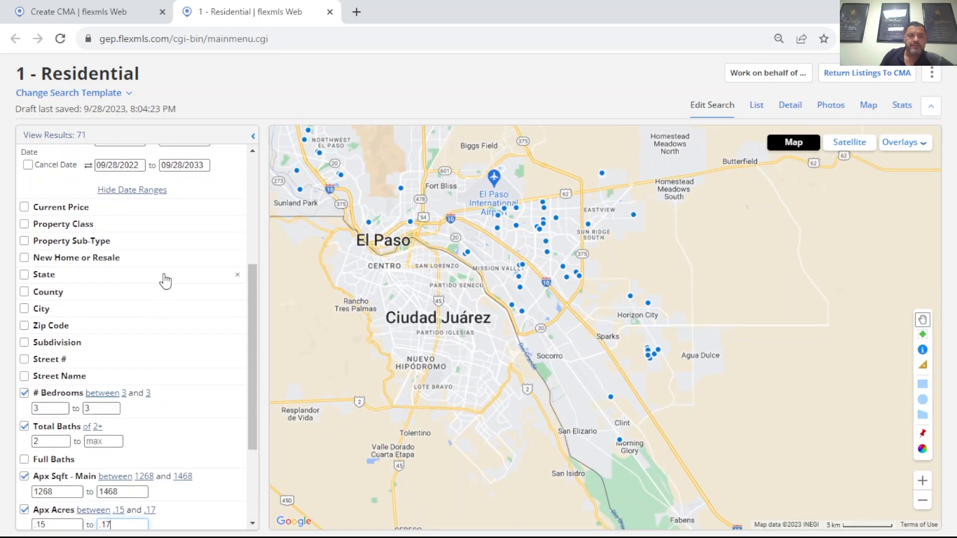
{"action": "scroll", "coordinate": [164, 279], "scroll_direction": "up", "scroll_amount": 3}
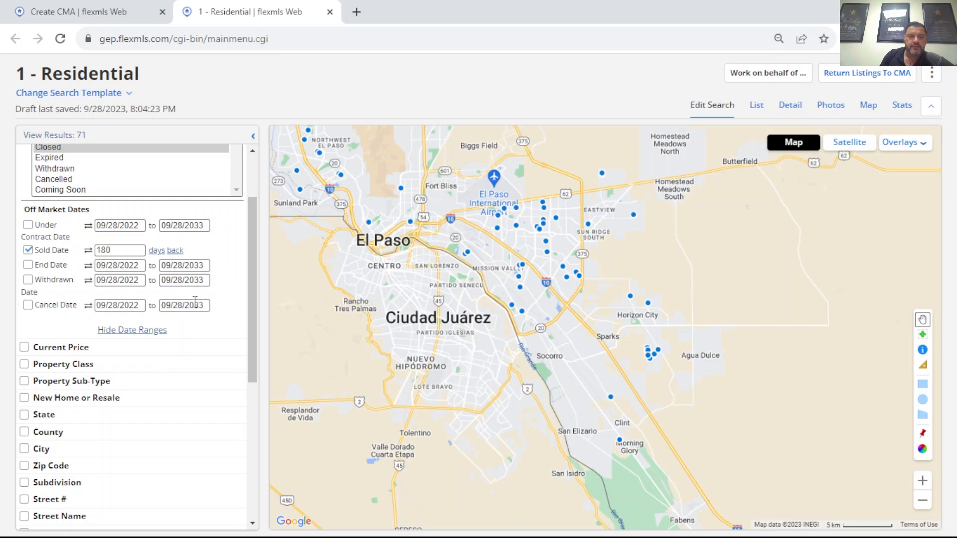
{"action": "scroll", "coordinate": [185, 297], "scroll_direction": "up", "scroll_amount": 2}
{"action": "scroll", "coordinate": [169, 294], "scroll_direction": "down", "scroll_amount": 7}
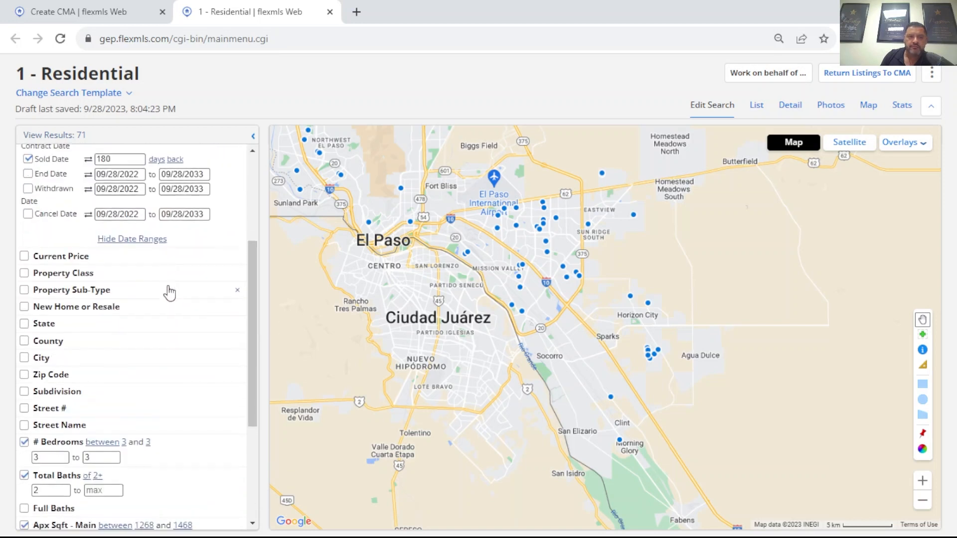
{"action": "scroll", "coordinate": [165, 289], "scroll_direction": "up", "scroll_amount": 6}
{"action": "scroll", "coordinate": [165, 289], "scroll_direction": "up", "scroll_amount": 2}
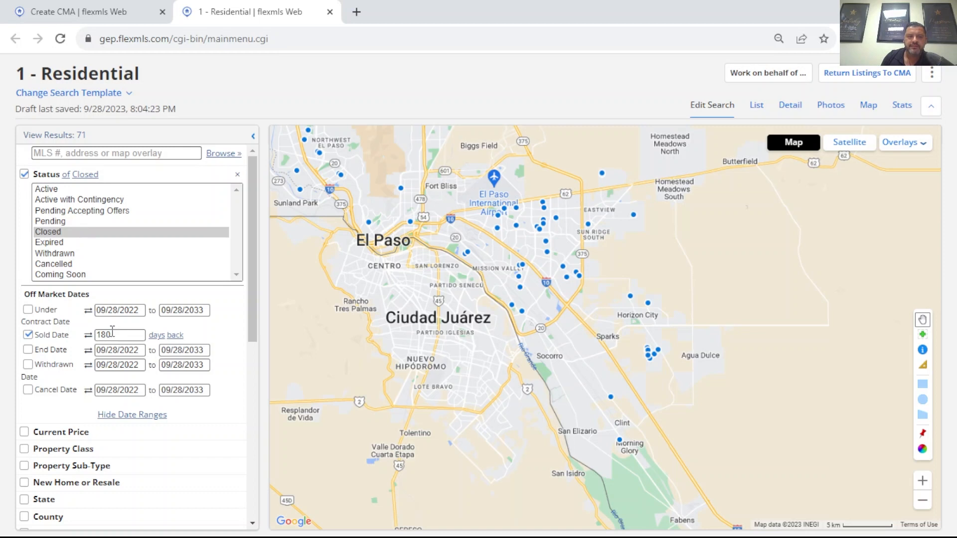
{"action": "scroll", "coordinate": [112, 332], "scroll_direction": "down", "scroll_amount": 7}
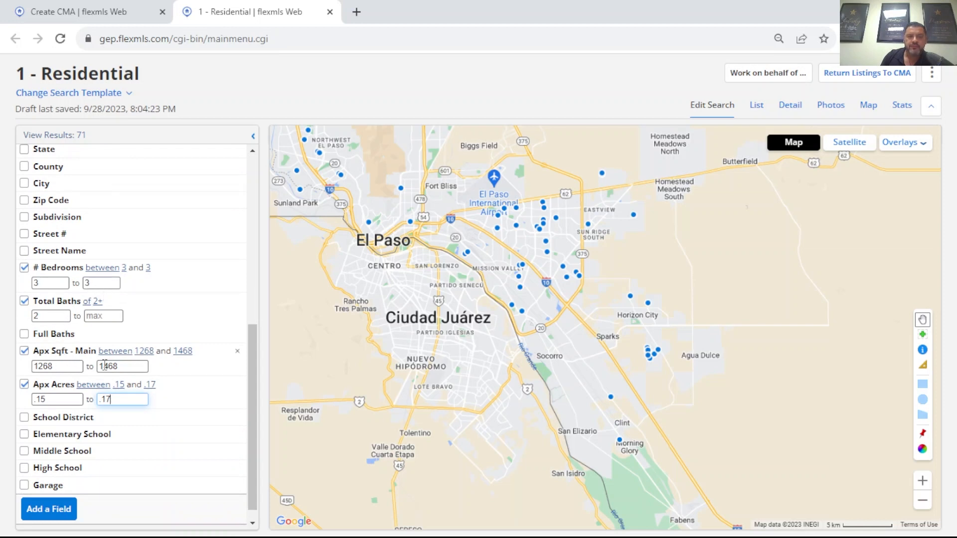
{"action": "scroll", "coordinate": [121, 347], "scroll_direction": "down", "scroll_amount": 1}
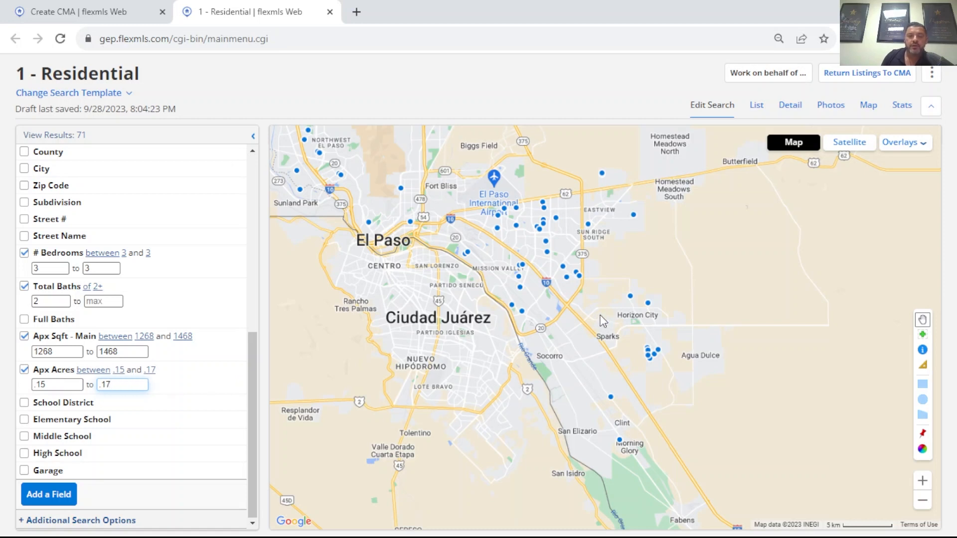
{"action": "left_click_drag", "start_coordinate": [592, 306], "coordinate": [542, 269]}
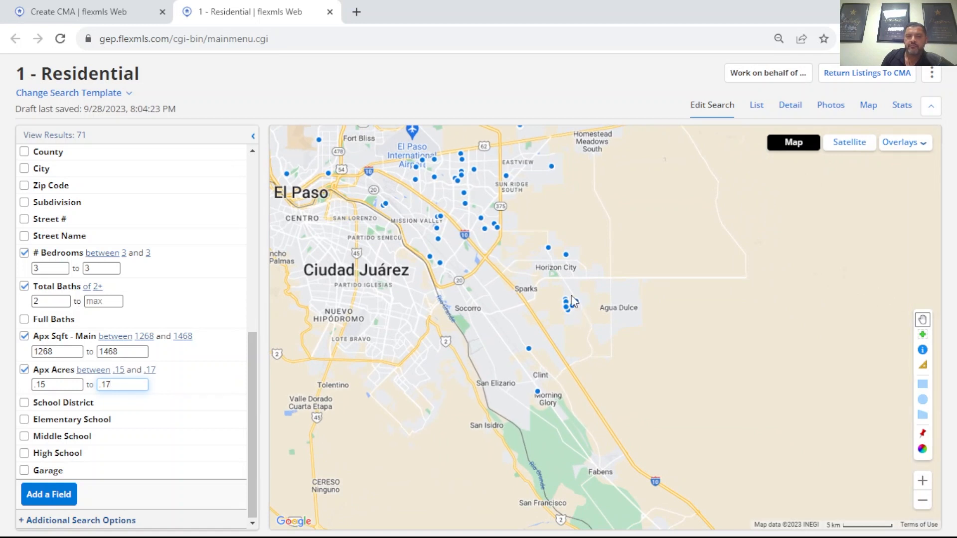
{"action": "scroll", "coordinate": [569, 305], "scroll_direction": "up", "scroll_amount": 1}
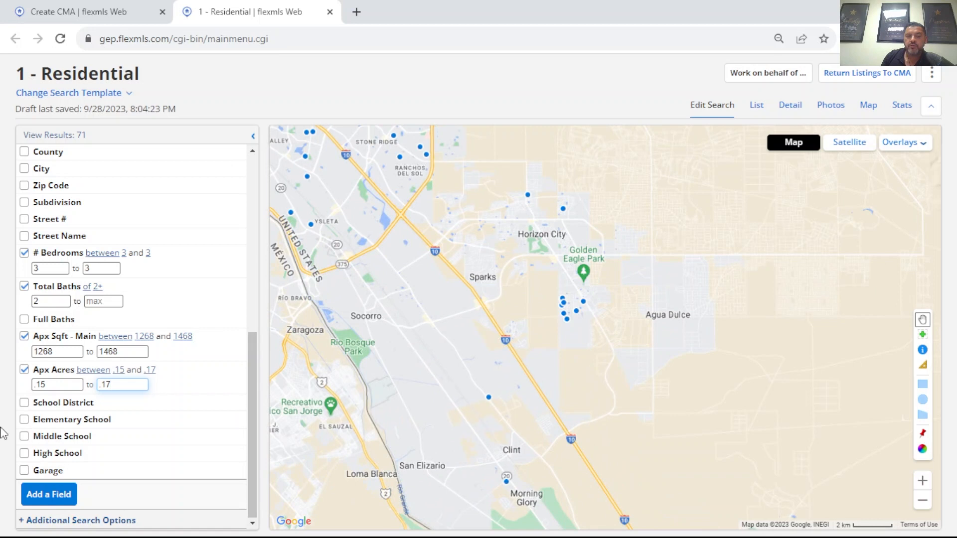
Step: Find the Year Built field and add it to the residential search criteria
{"action": "left_click", "coordinate": [58, 496]}
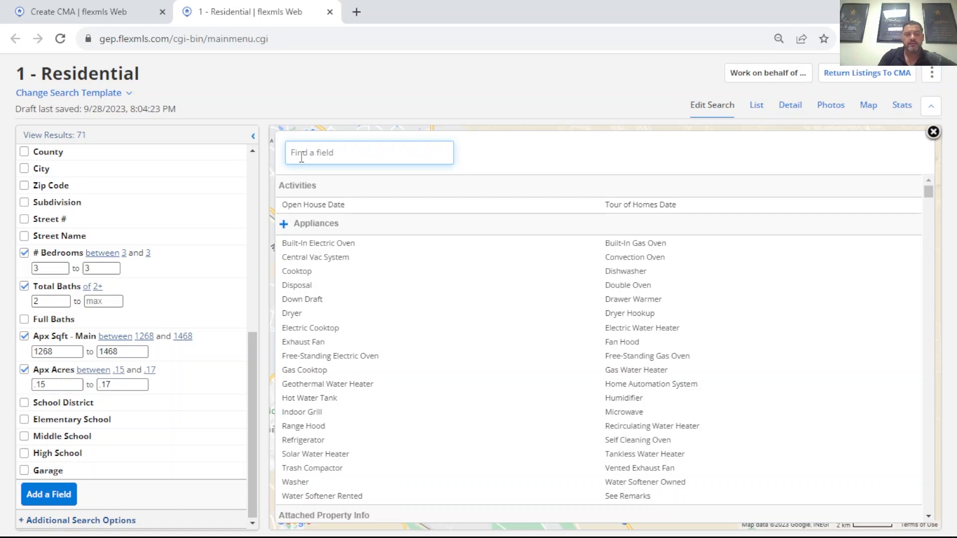
{"action": "type", "text": "yea"}
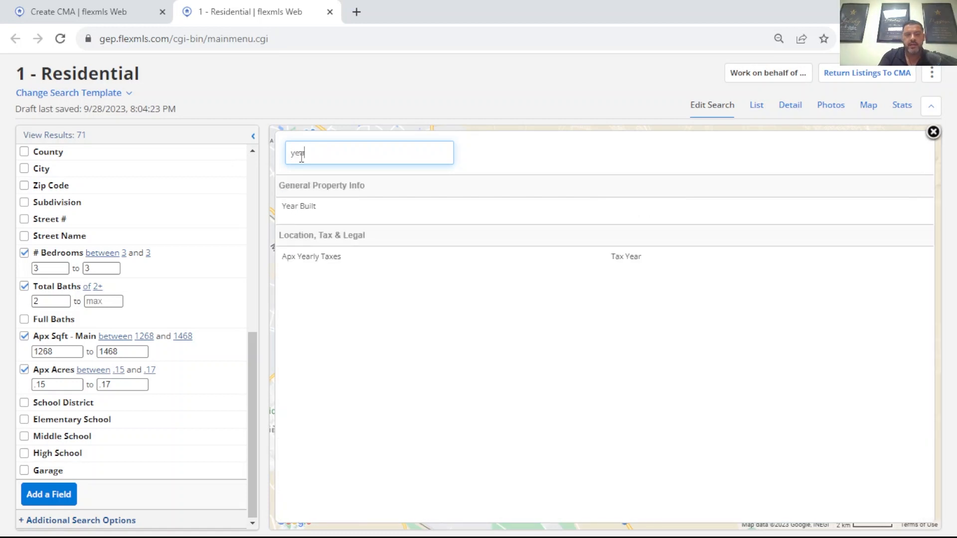
{"action": "type", "text": "r"}
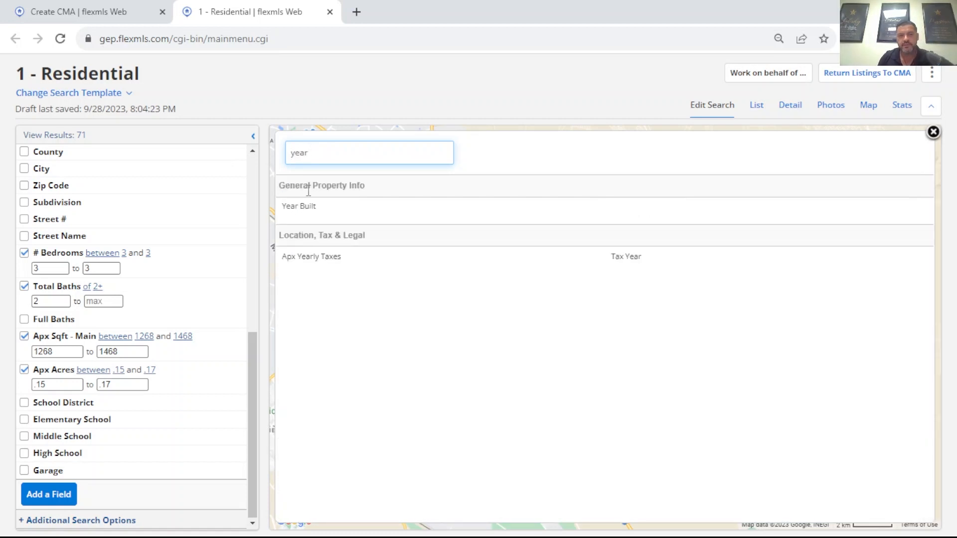
{"action": "left_click", "coordinate": [305, 213]}
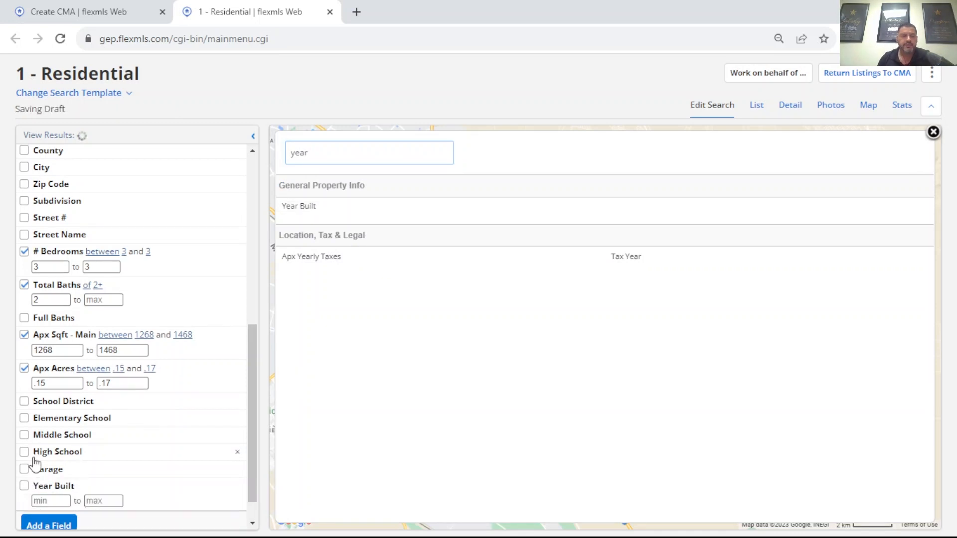
Step: Limit the Year Built criterion to between 2016 and 2018, and close the field finder to return to the map
{"action": "left_click", "coordinate": [52, 501]}
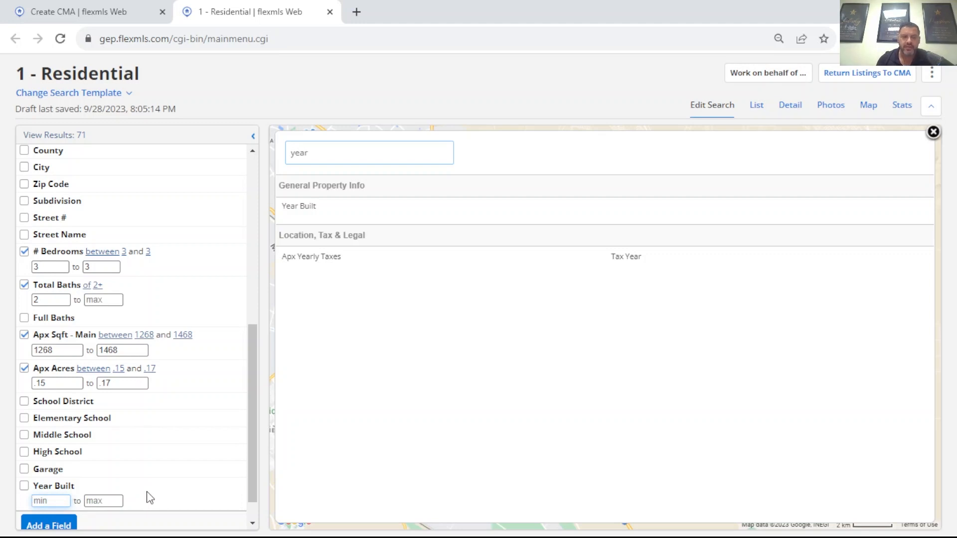
{"action": "type", "text": "2016"}
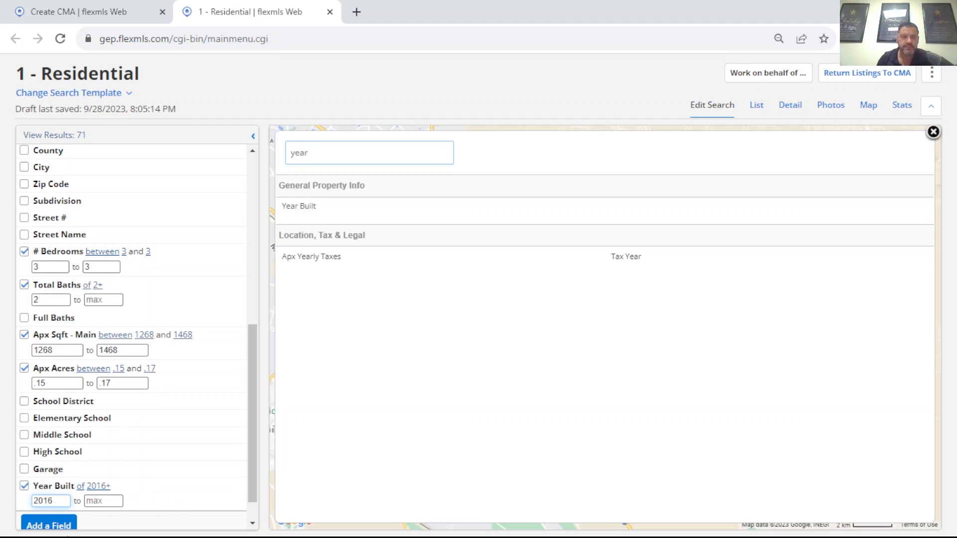
{"action": "left_click", "coordinate": [94, 502]}
{"action": "type", "text": "20"}
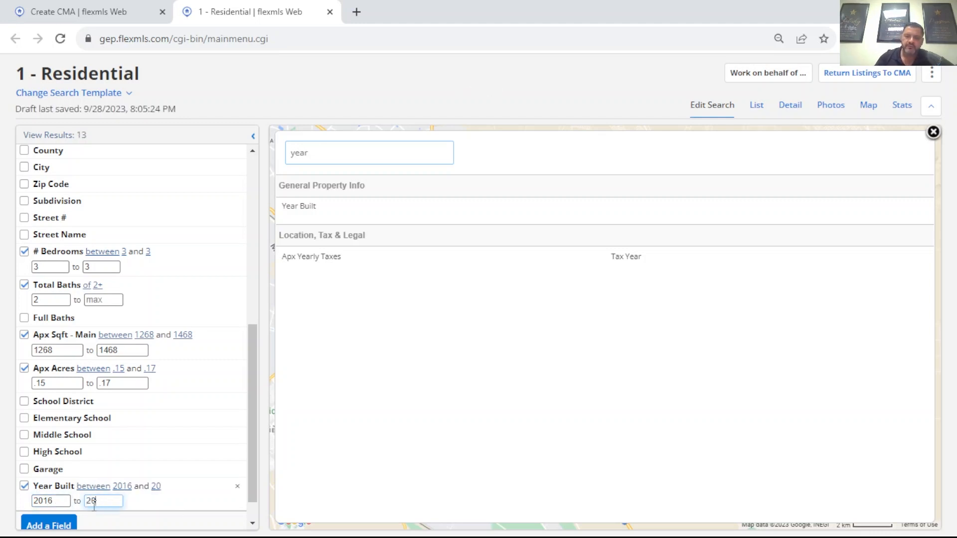
{"action": "type", "text": "18"}
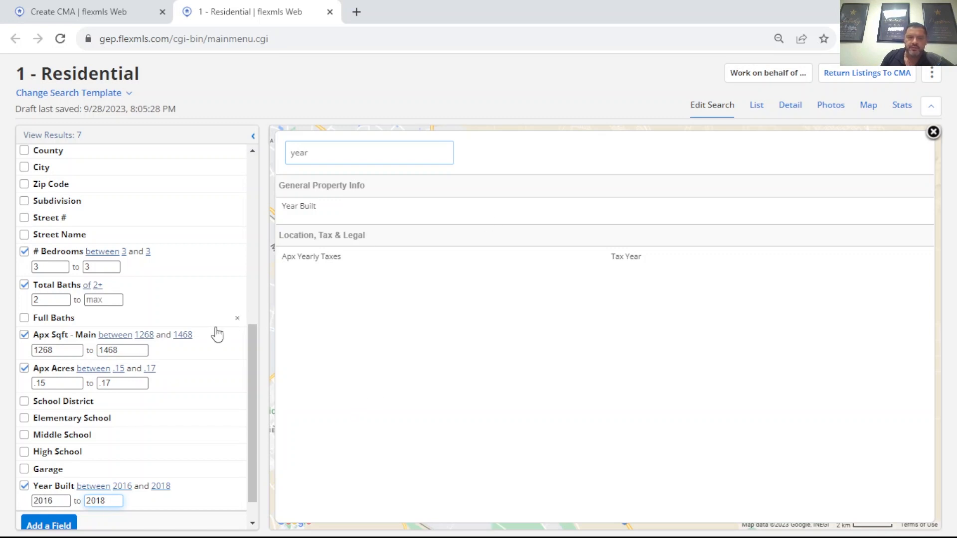
{"action": "left_click", "coordinate": [934, 133]}
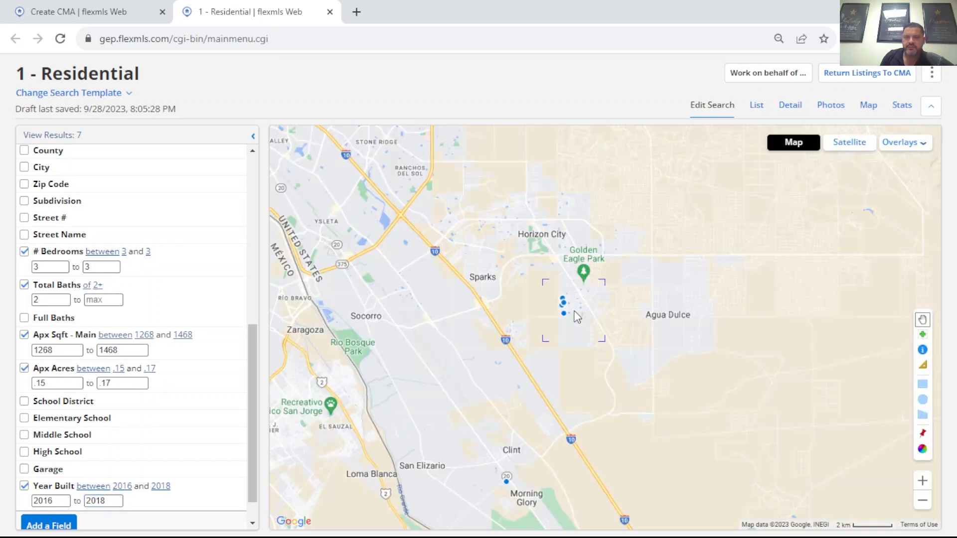
Step: Examine the locations of the mapped matches west of Darrington Rd, between Desierto Bonito St and Narciso Dr
{"action": "scroll", "coordinate": [576, 316], "scroll_direction": "up", "scroll_amount": 2}
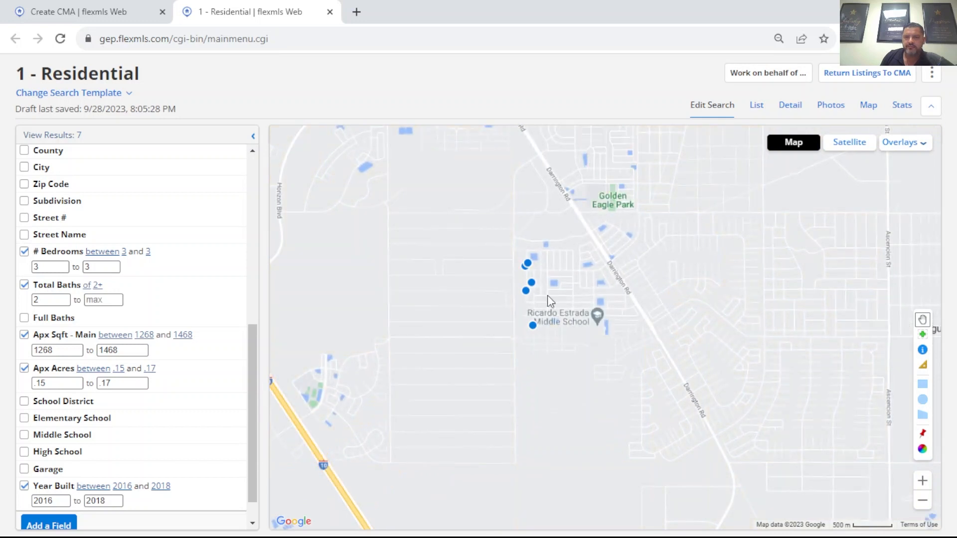
{"action": "scroll", "coordinate": [548, 296], "scroll_direction": "up", "scroll_amount": 1}
{"action": "left_click_drag", "start_coordinate": [560, 297], "coordinate": [519, 328]}
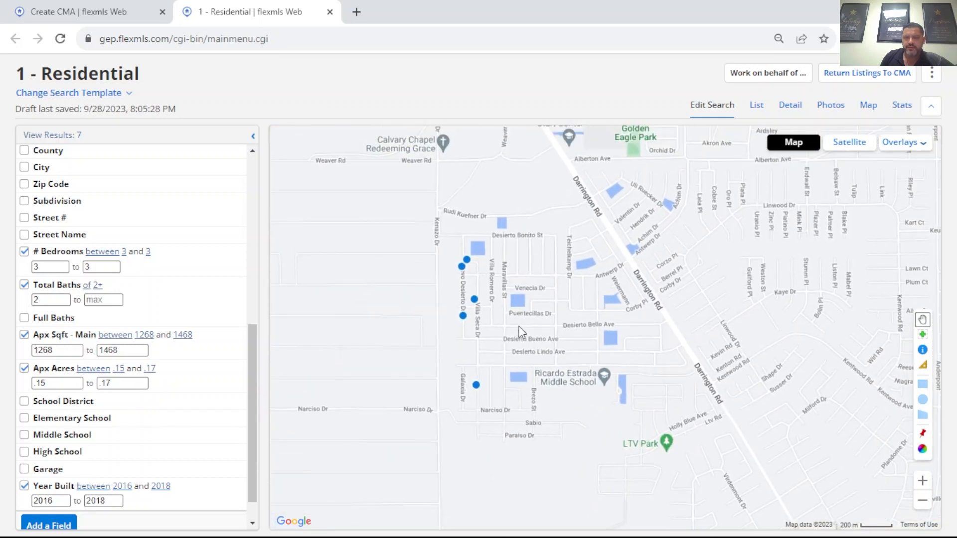
{"action": "scroll", "coordinate": [492, 333], "scroll_direction": "up", "scroll_amount": 1}
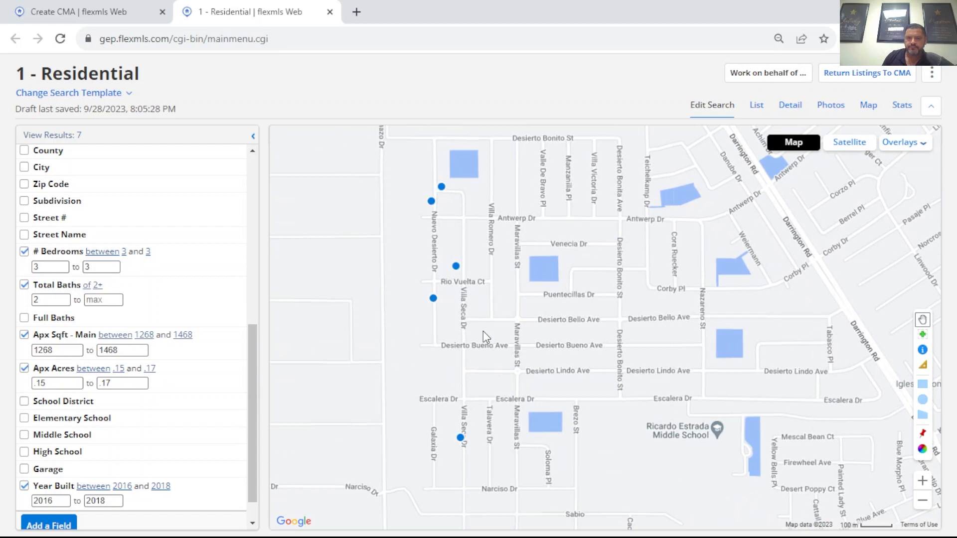
{"action": "scroll", "coordinate": [482, 331], "scroll_direction": "down", "scroll_amount": 1}
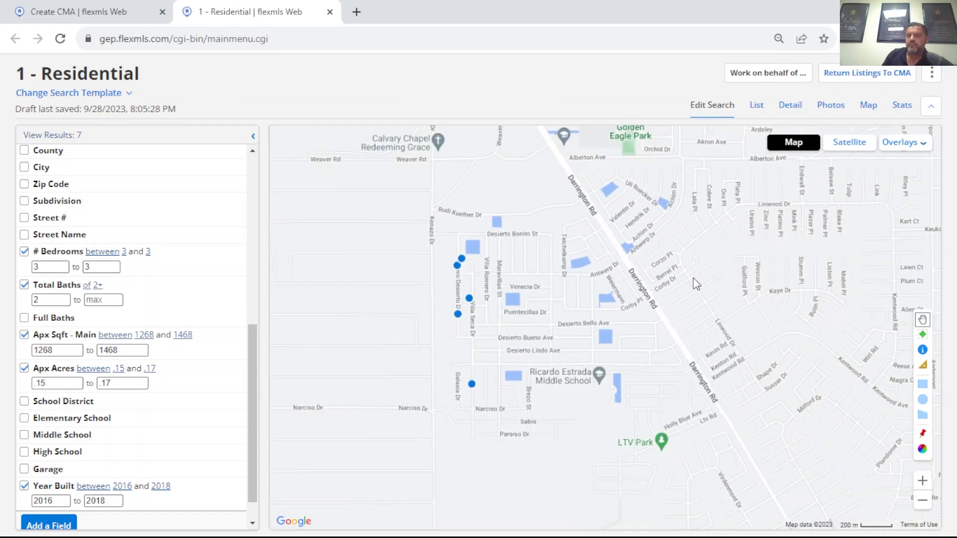
{"action": "left_click_drag", "start_coordinate": [553, 291], "coordinate": [585, 283]}
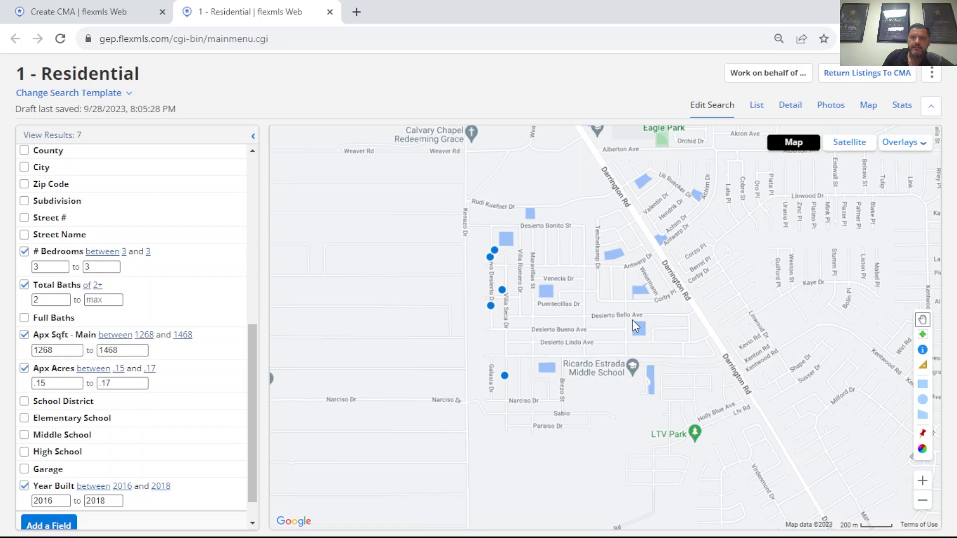
{"action": "left_click_drag", "start_coordinate": [591, 295], "coordinate": [583, 304]}
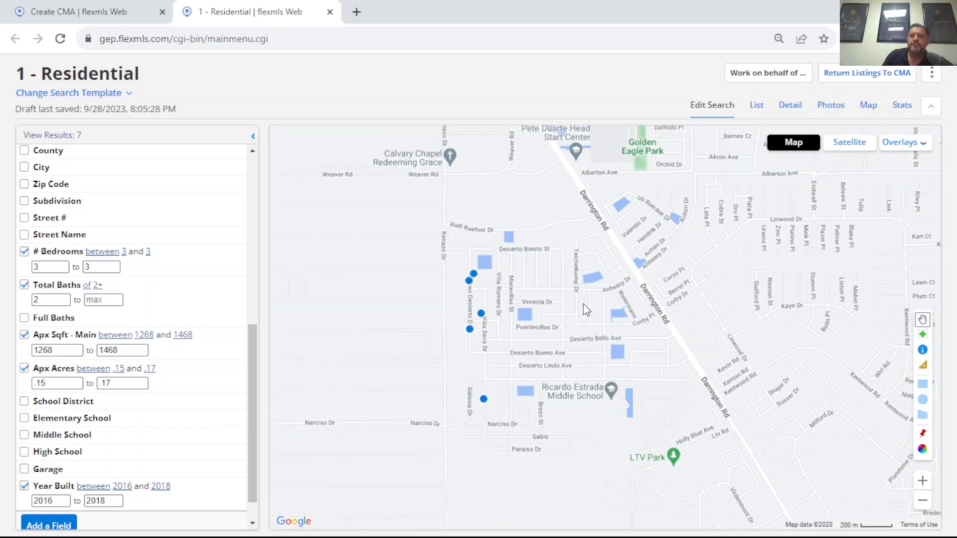
{"action": "scroll", "coordinate": [630, 327], "scroll_direction": "down", "scroll_amount": 1}
{"action": "scroll", "coordinate": [629, 328], "scroll_direction": "up", "scroll_amount": 2}
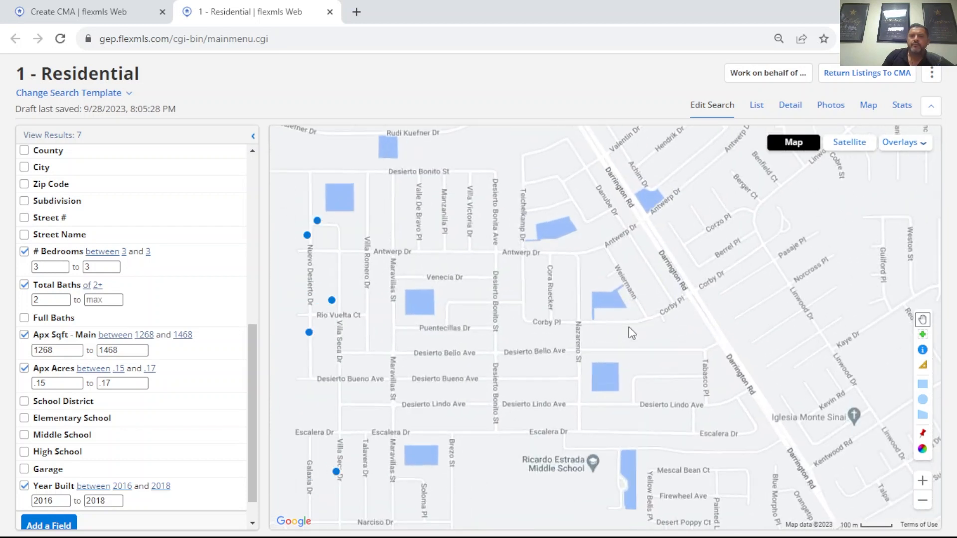
{"action": "scroll", "coordinate": [630, 327], "scroll_direction": "down", "scroll_amount": 1}
{"action": "left_click_drag", "start_coordinate": [548, 311], "coordinate": [591, 304]}
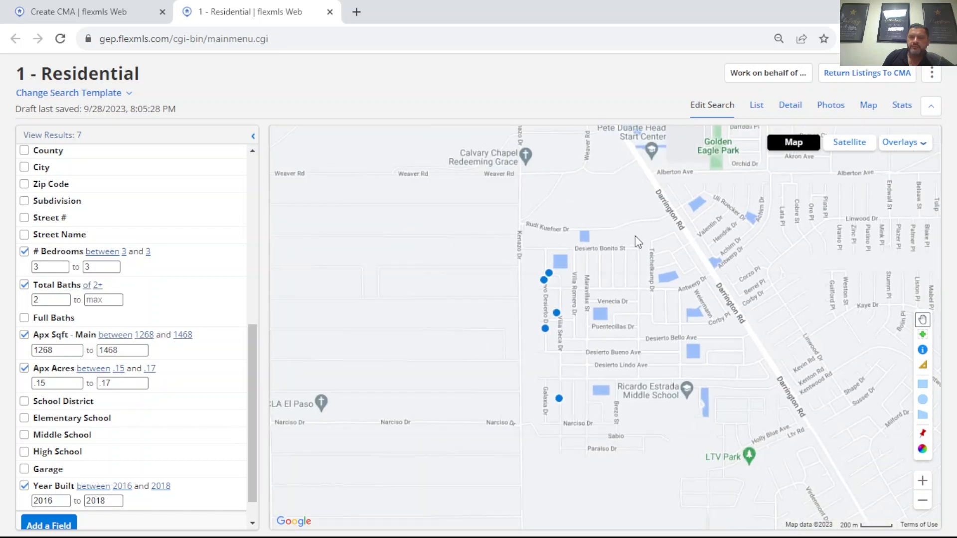
{"action": "scroll", "coordinate": [569, 331], "scroll_direction": "up", "scroll_amount": 1}
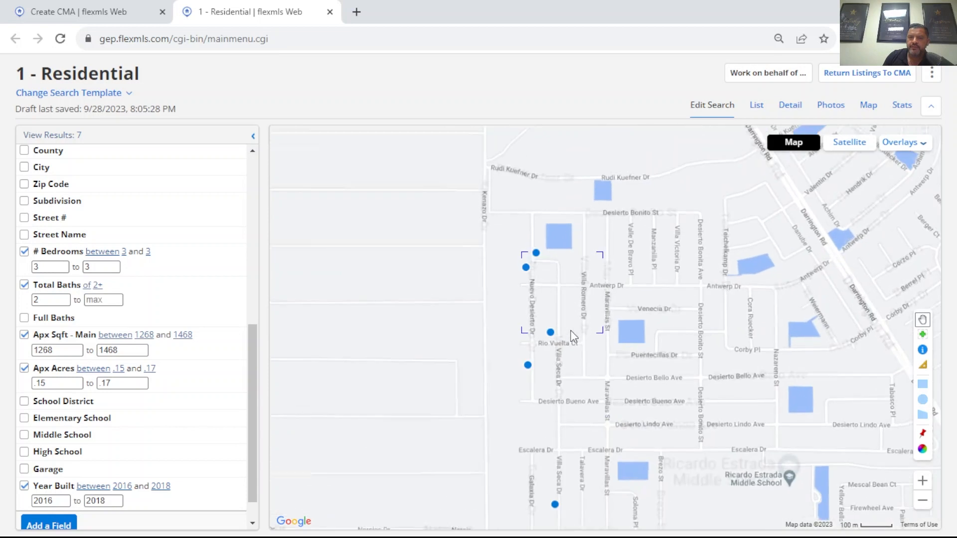
{"action": "left_click_drag", "start_coordinate": [568, 349], "coordinate": [534, 295]}
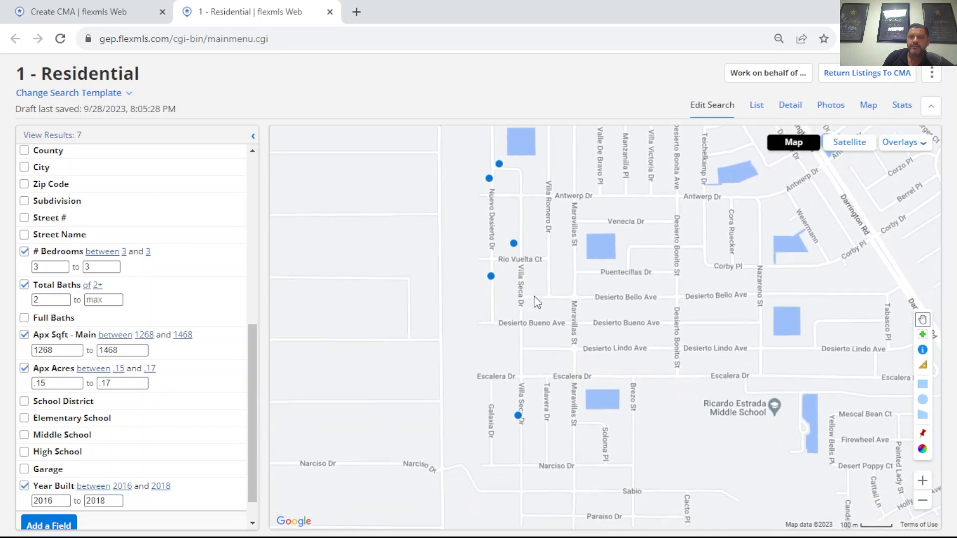
Step: Check the map summary of the match south of Escalera Dr, and open the closed listing of the match just southwest of Rio Vuelta Ct
{"action": "left_click", "coordinate": [519, 416]}
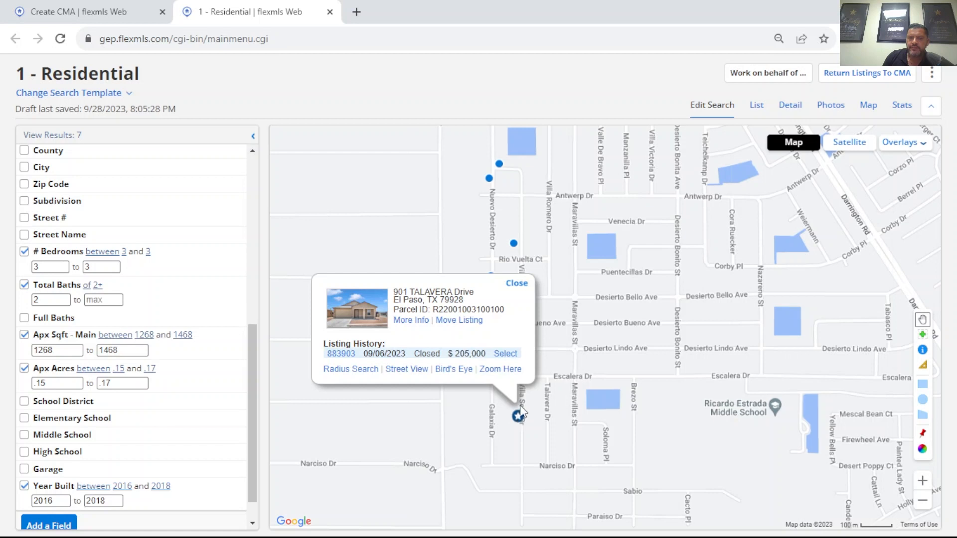
{"action": "left_click", "coordinate": [517, 283]}
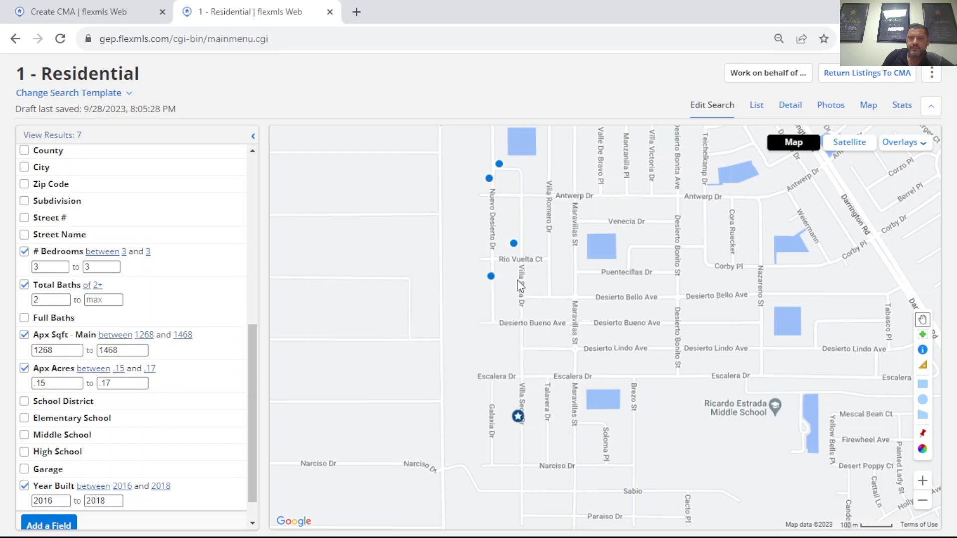
{"action": "left_click", "coordinate": [490, 276]}
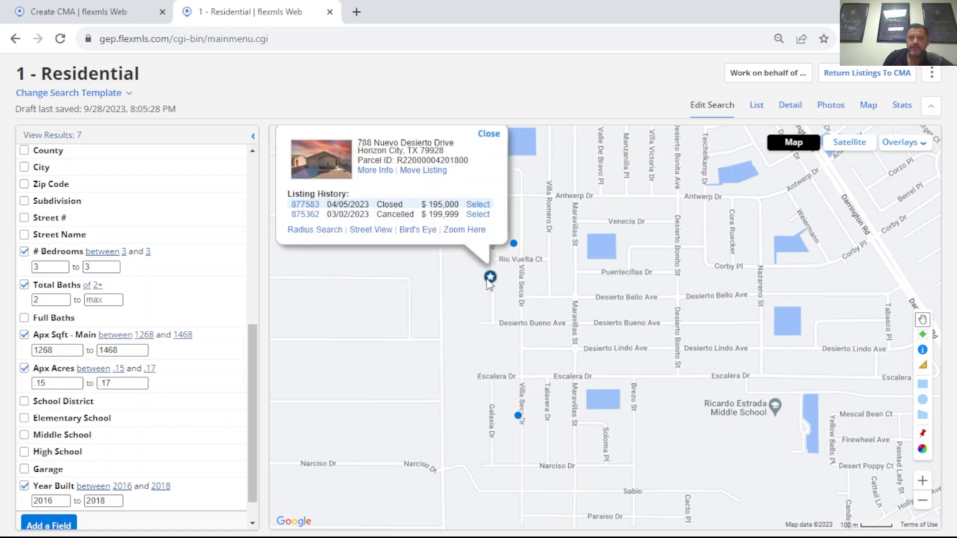
{"action": "left_click", "coordinate": [312, 205]}
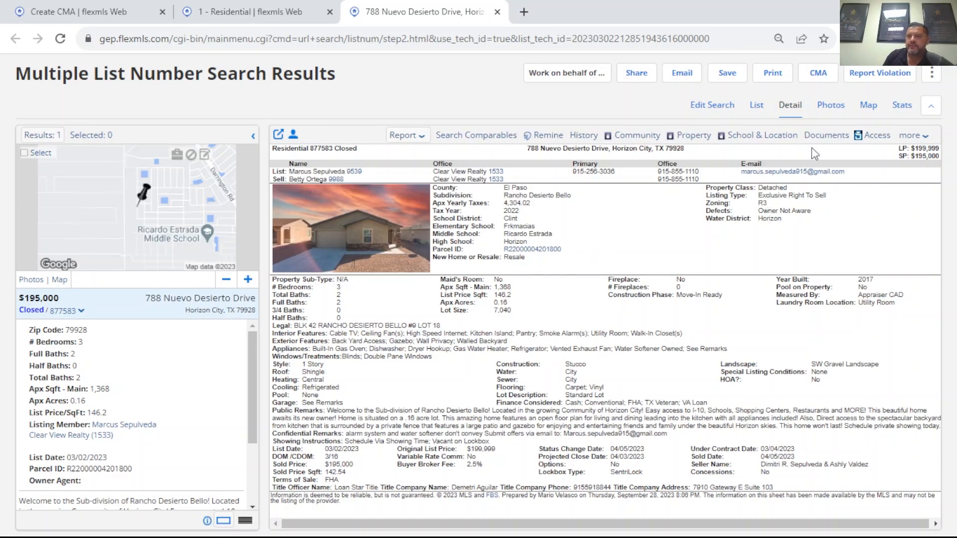
{"action": "left_click", "coordinate": [818, 75]}
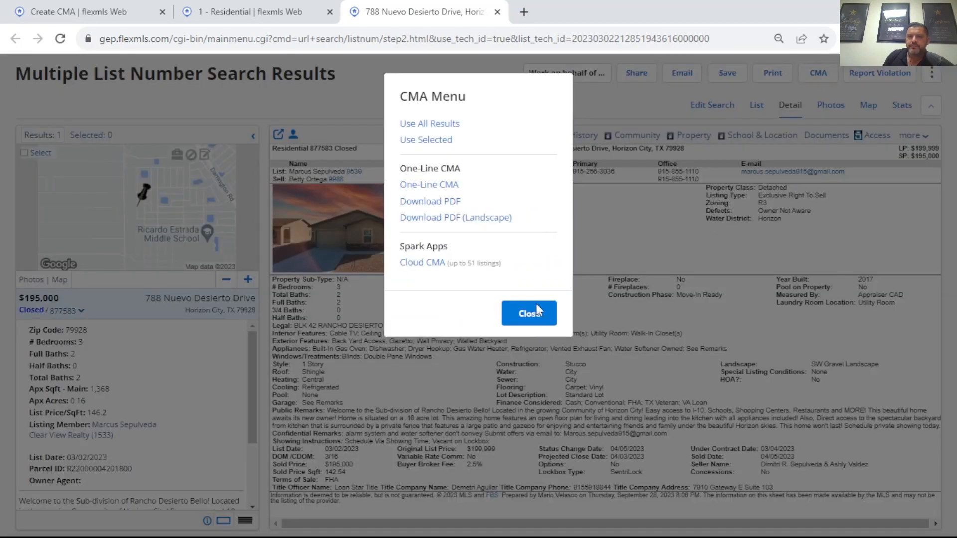
{"action": "left_click", "coordinate": [534, 321]}
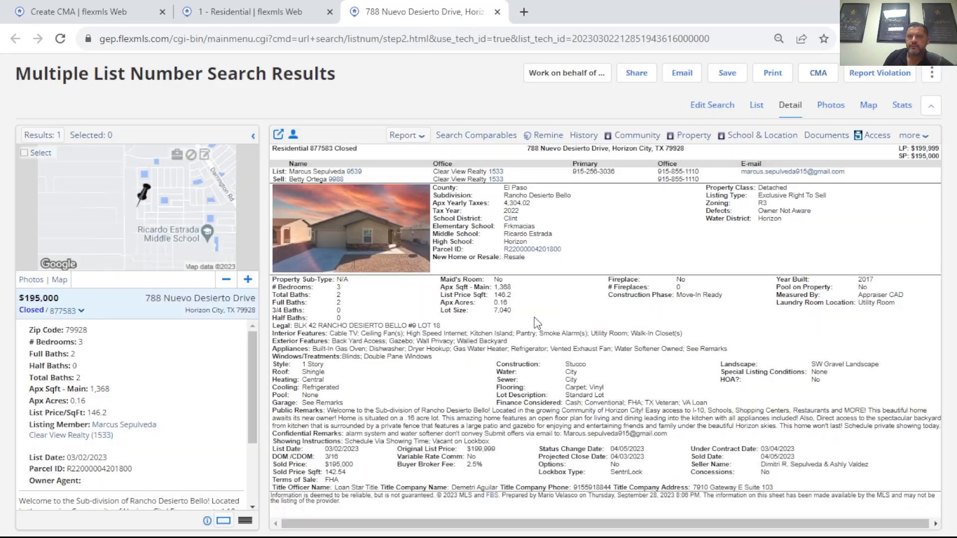
Step: View the closed listing's photos, examining the entry hallway, living room and dining area
{"action": "left_click", "coordinate": [830, 107]}
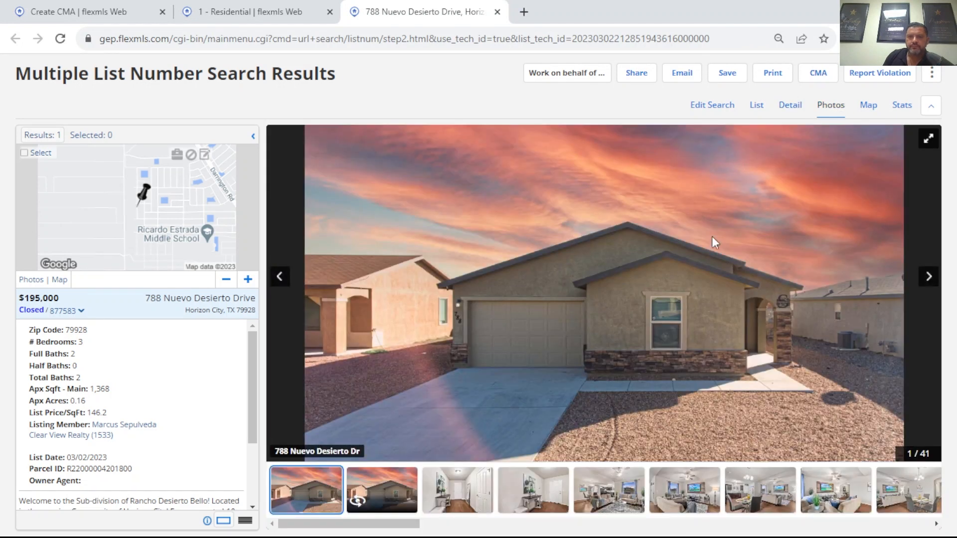
{"action": "left_click", "coordinate": [461, 496]}
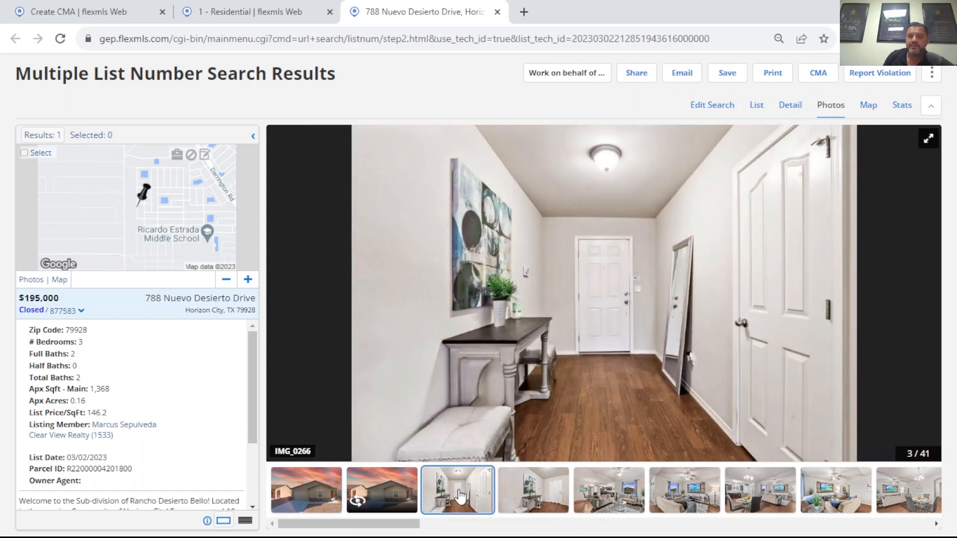
{"action": "left_click", "coordinate": [535, 496]}
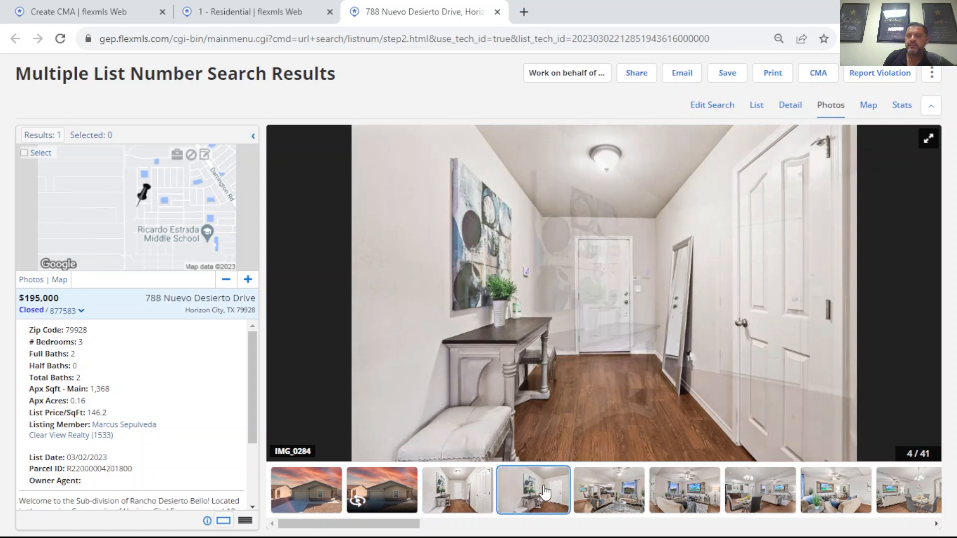
{"action": "left_click", "coordinate": [612, 494]}
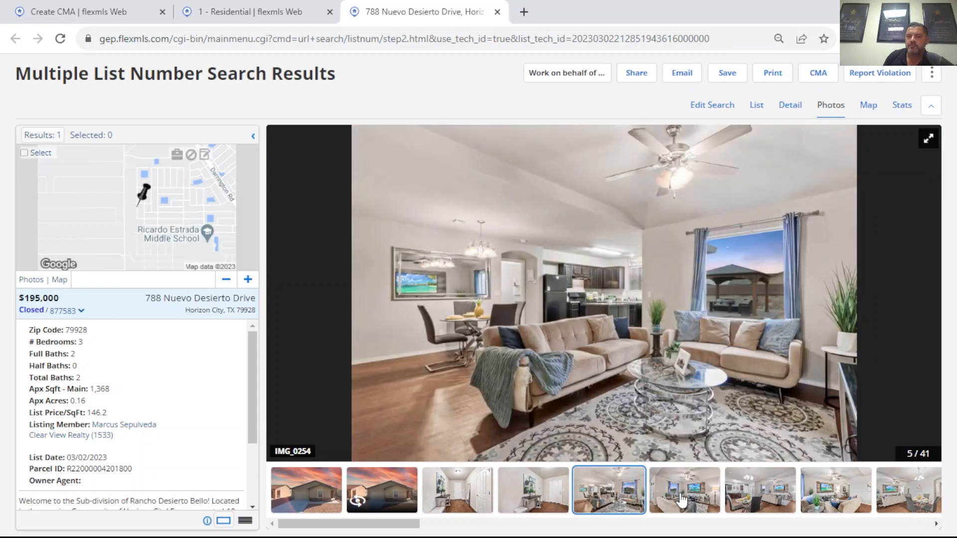
{"action": "left_click", "coordinate": [681, 500]}
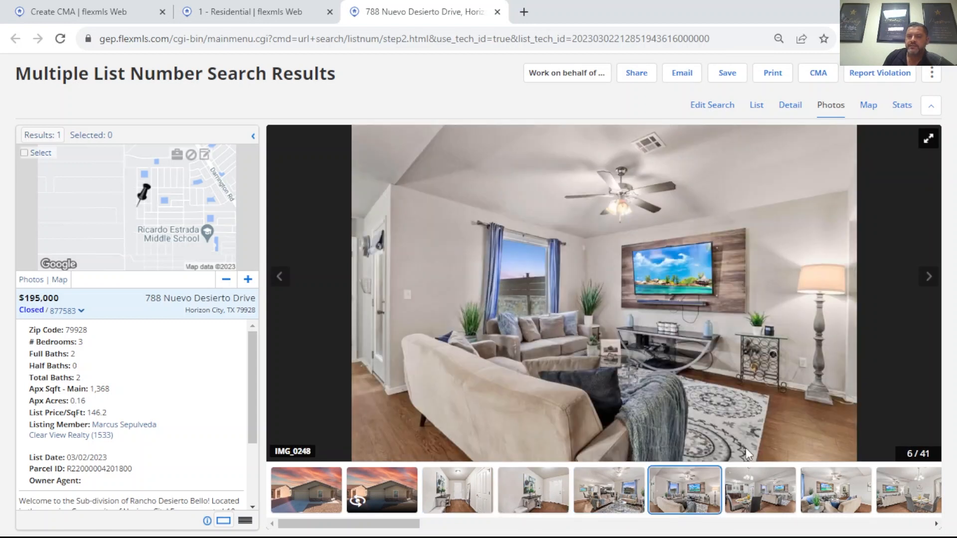
{"action": "left_click", "coordinate": [750, 503]}
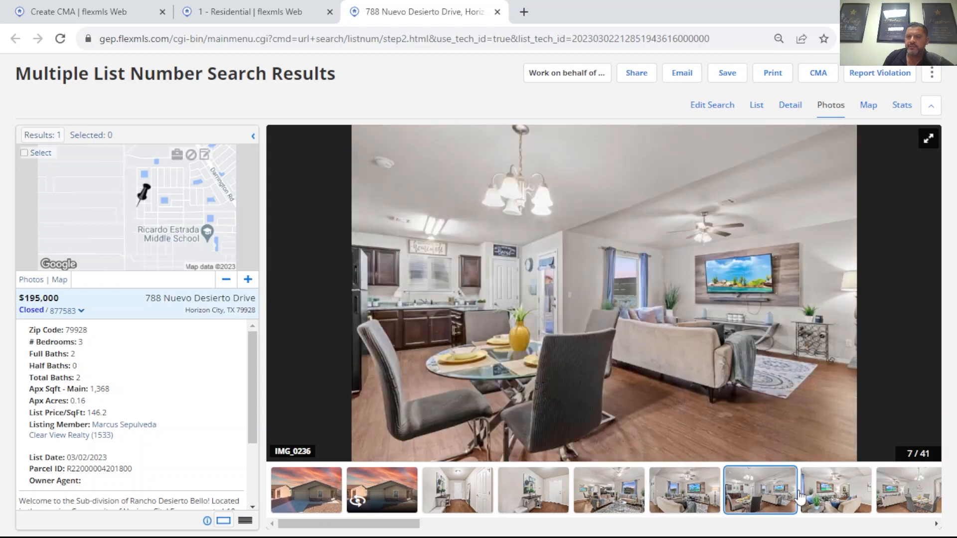
{"action": "left_click", "coordinate": [821, 495]}
{"action": "left_click", "coordinate": [893, 485]}
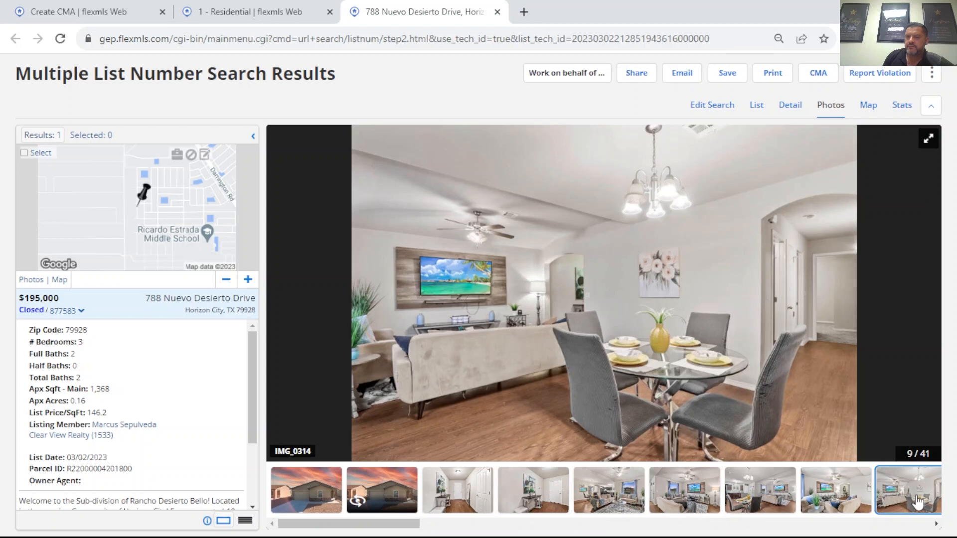
Step: Continue through the listing's photos to examine the kitchen's cabinets, appliances and island, the dining area and the main bedroom
{"action": "left_click", "coordinate": [937, 524]}
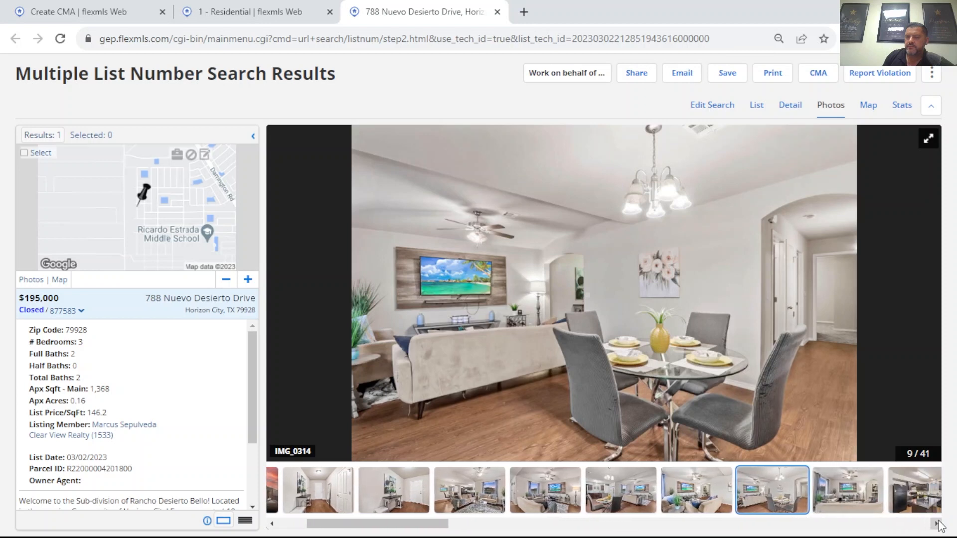
{"action": "left_click", "coordinate": [778, 493]}
{"action": "left_click", "coordinate": [859, 497]}
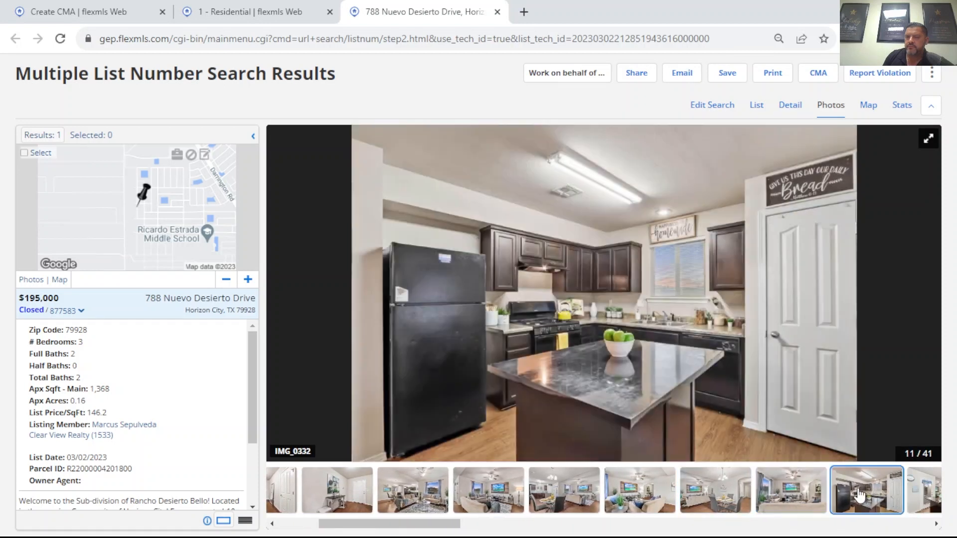
{"action": "left_click", "coordinate": [920, 504]}
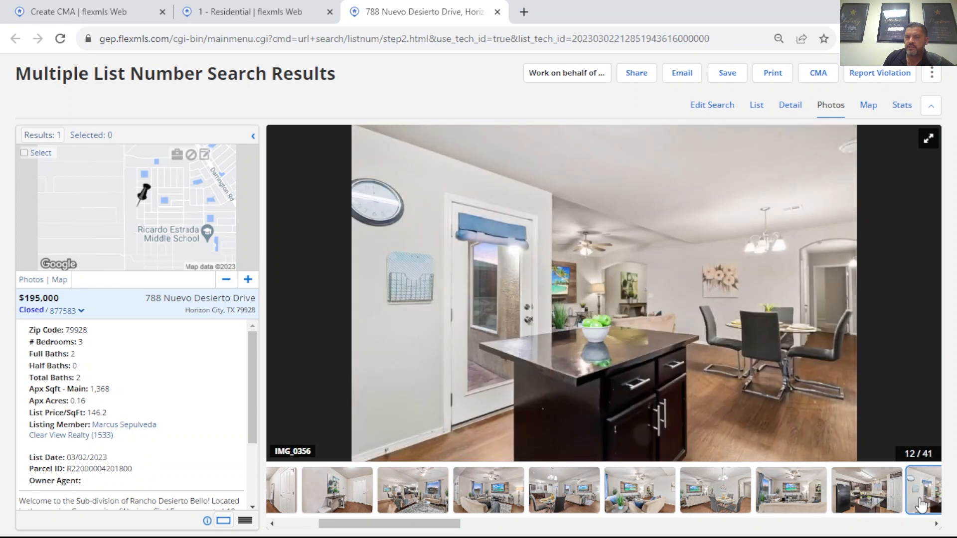
{"action": "left_click", "coordinate": [936, 524]}
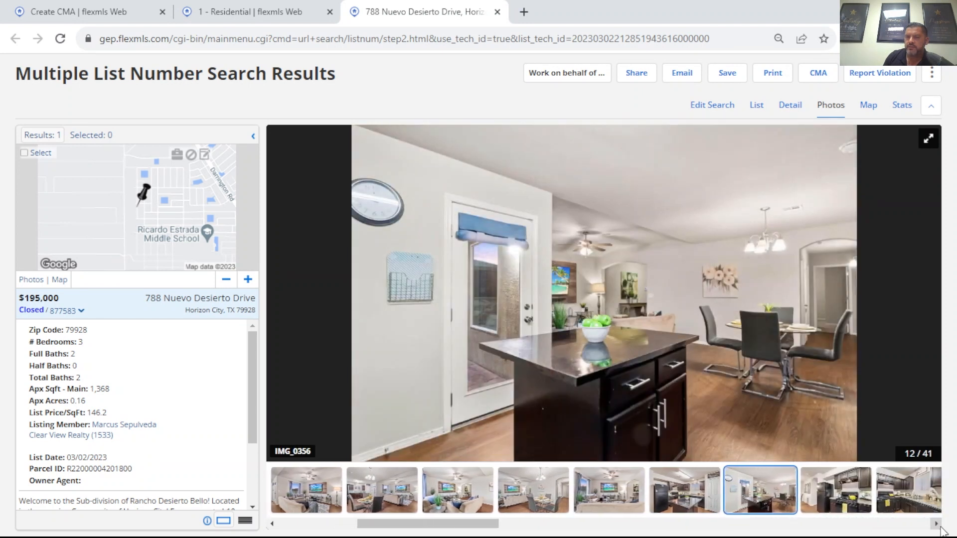
{"action": "left_click", "coordinate": [800, 501]}
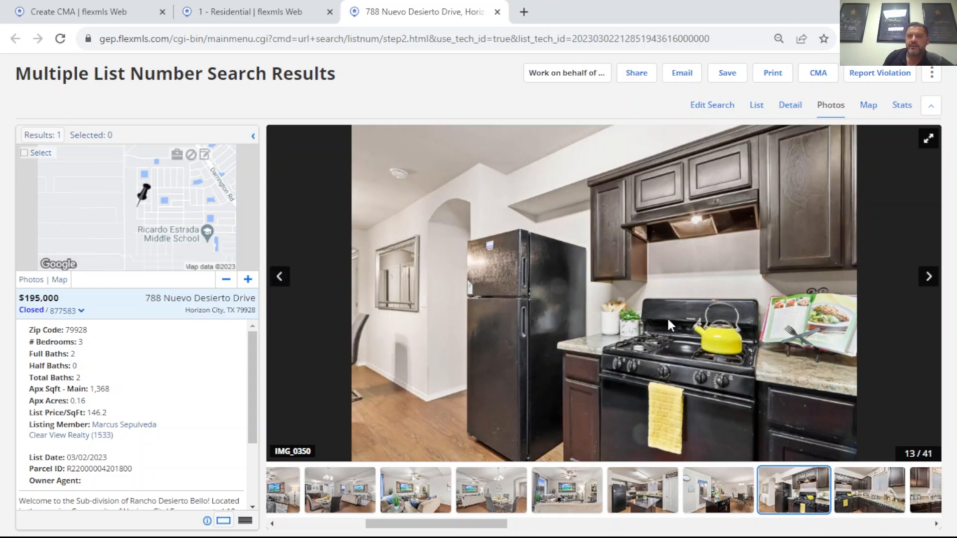
{"action": "left_click", "coordinate": [864, 486]}
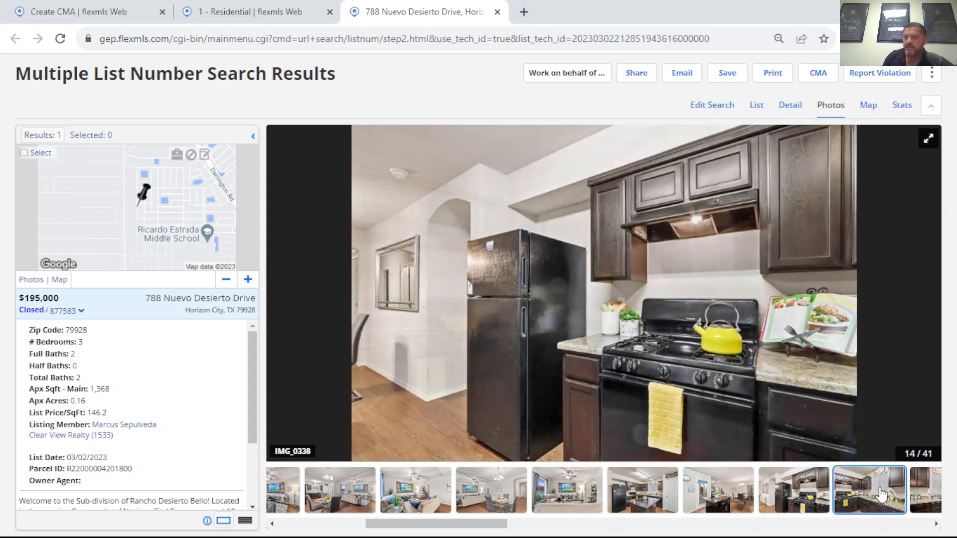
{"action": "left_click", "coordinate": [936, 523]}
{"action": "left_click", "coordinate": [936, 524]}
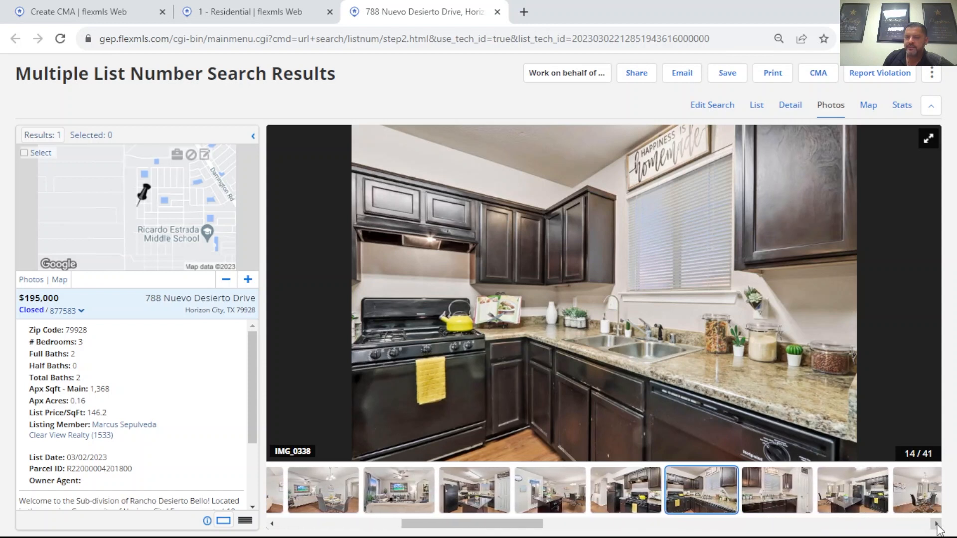
{"action": "left_click", "coordinate": [776, 491]}
{"action": "left_click", "coordinate": [852, 491]}
{"action": "left_click", "coordinate": [913, 491]}
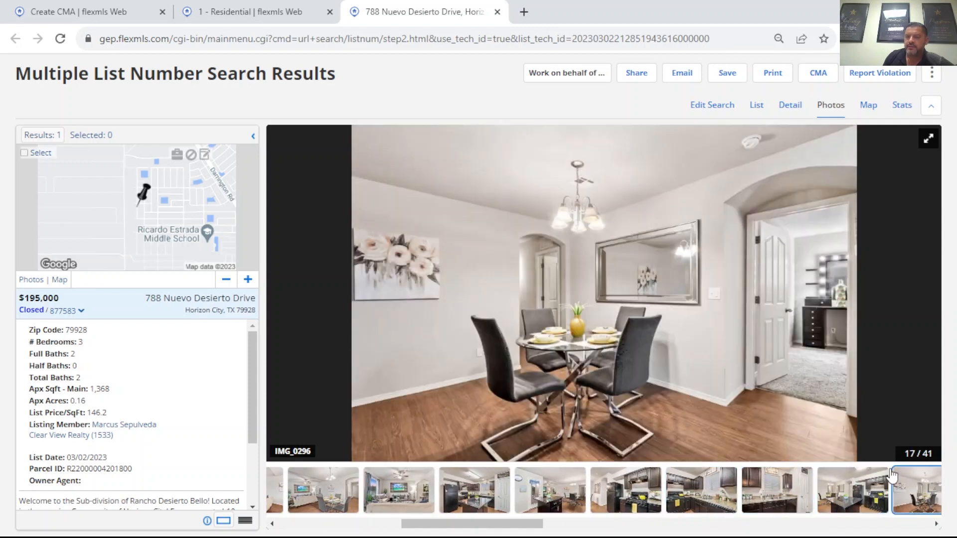
{"action": "left_click", "coordinate": [937, 524]}
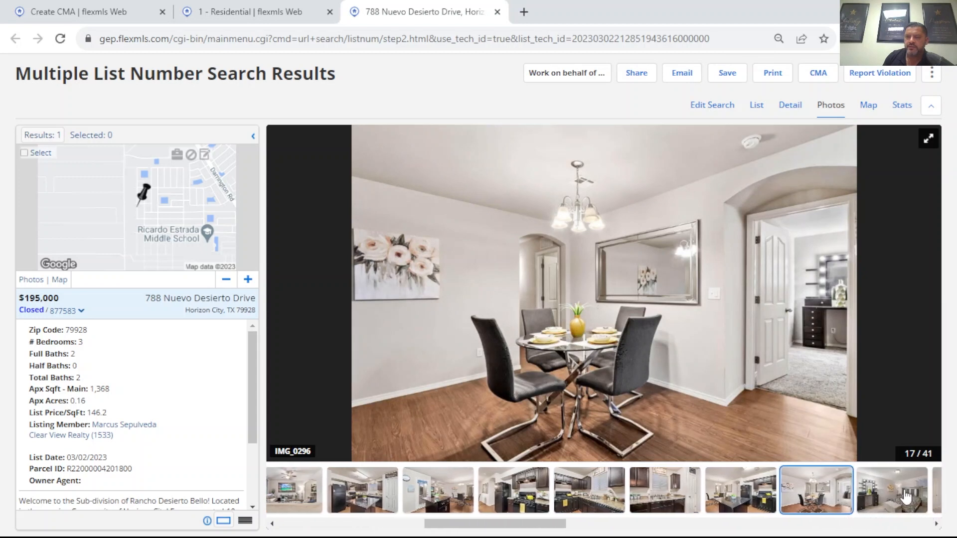
{"action": "left_click", "coordinate": [905, 496]}
{"action": "left_click", "coordinate": [933, 493]}
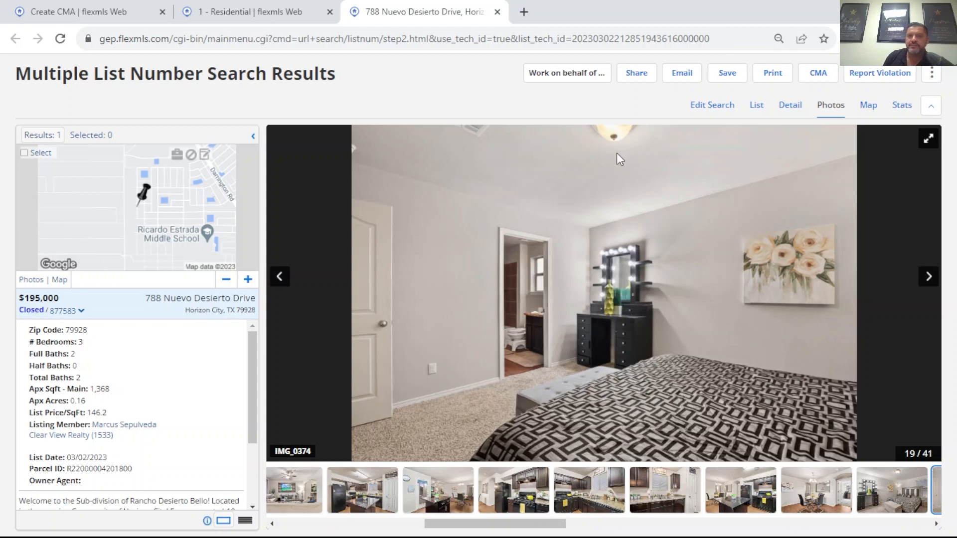
Step: Return to the listing's detail report and highlight its Sold Price Sqft value
{"action": "left_click", "coordinate": [791, 109]}
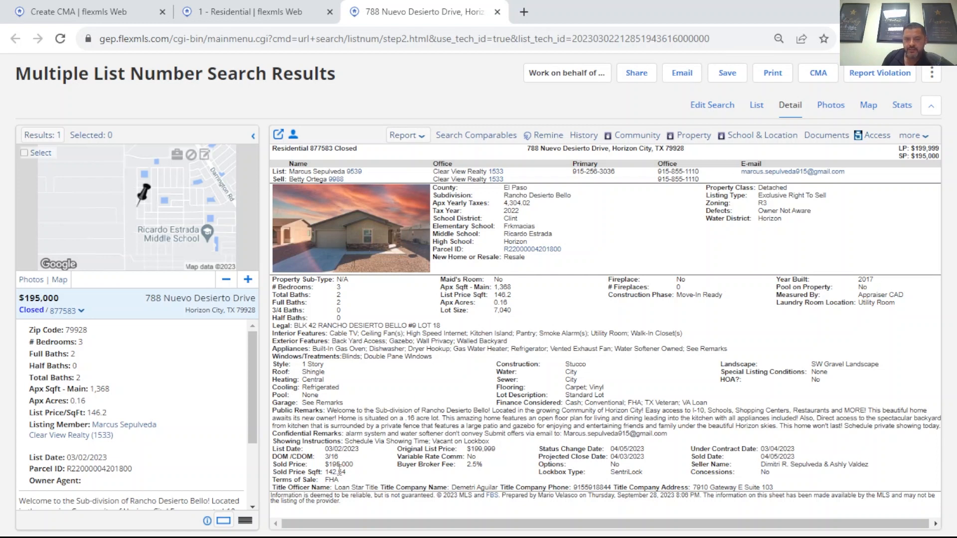
{"action": "left_click_drag", "start_coordinate": [326, 472], "coordinate": [357, 474]}
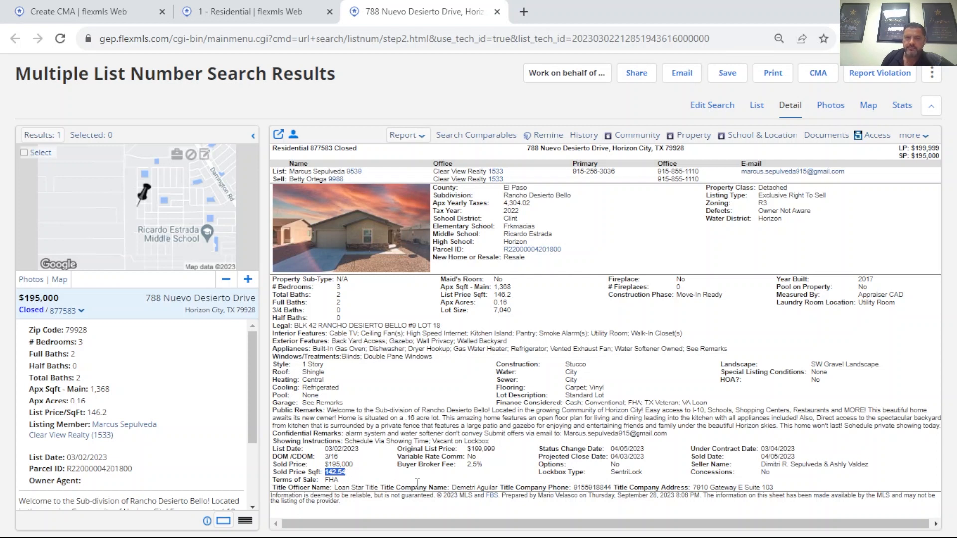
Step: Close the listing page, add the match's 04/05/2023 closed sale to the selected listings, and dismiss its map summary
{"action": "left_click", "coordinate": [497, 12]}
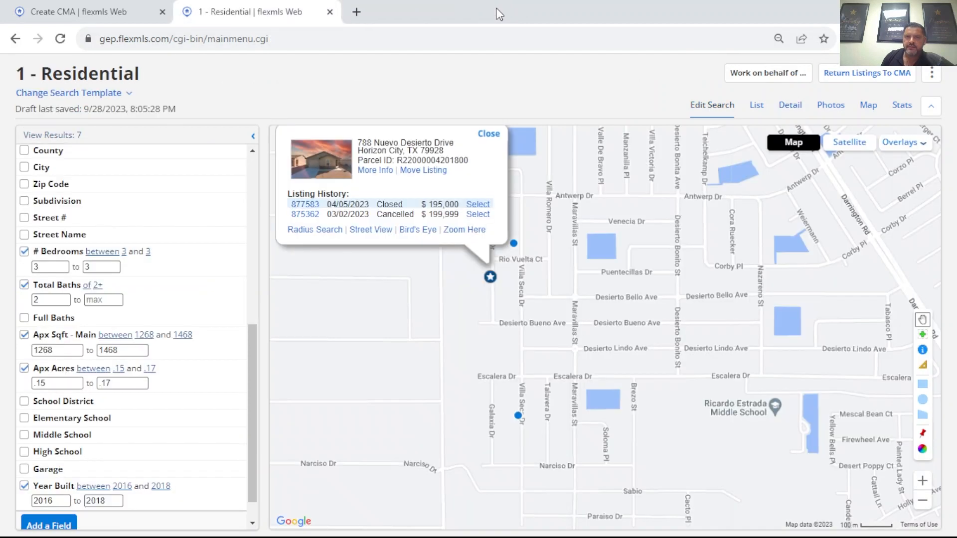
{"action": "left_click", "coordinate": [478, 204]}
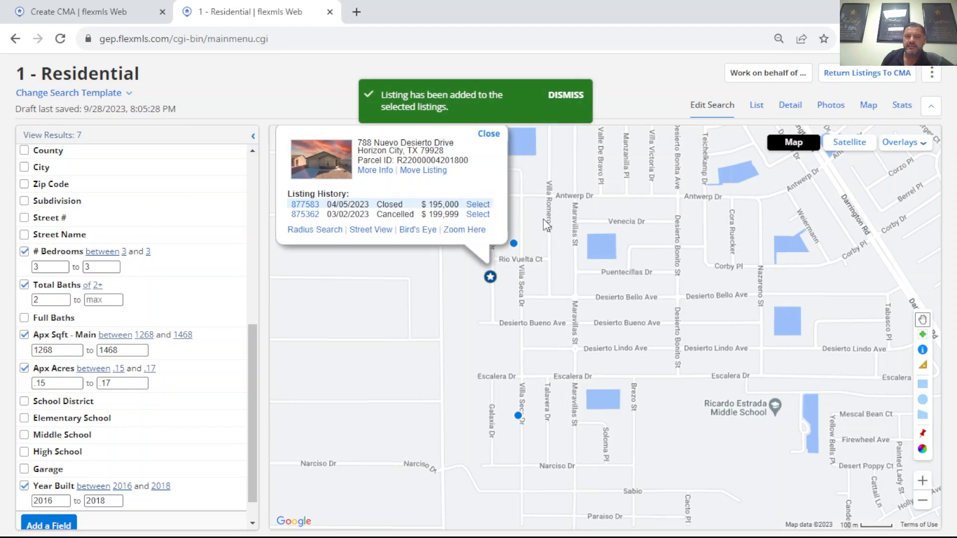
{"action": "left_click", "coordinate": [488, 134]}
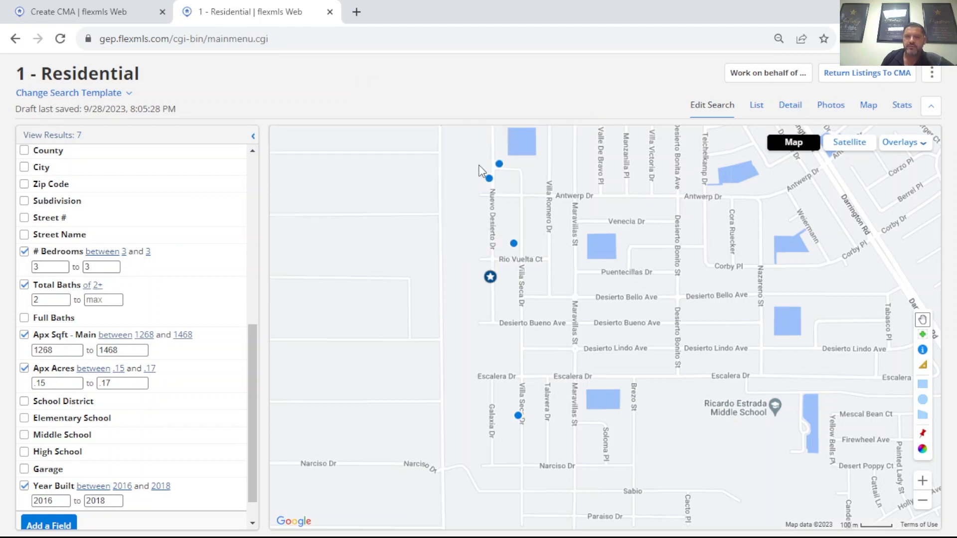
Step: Open the 07/17/2023 closed listing of the match just north of Rio Vuelta Ct and examine its exterior, entry and living area photos
{"action": "left_click", "coordinate": [513, 245]}
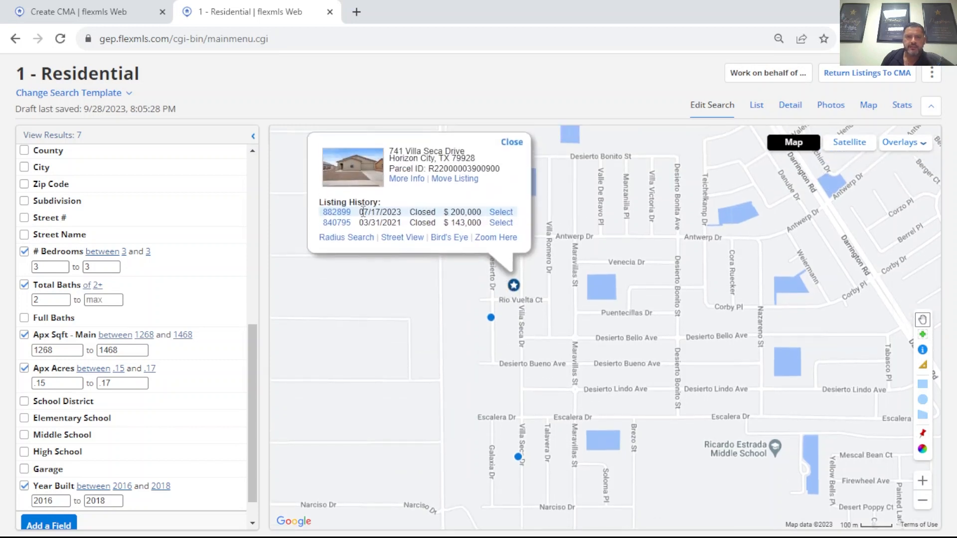
{"action": "left_click", "coordinate": [347, 211]}
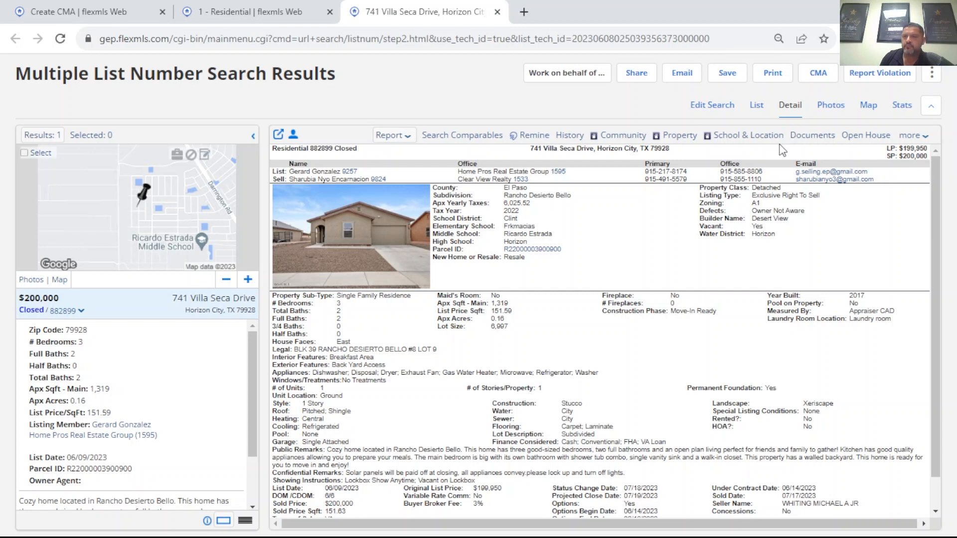
{"action": "left_click", "coordinate": [831, 106]}
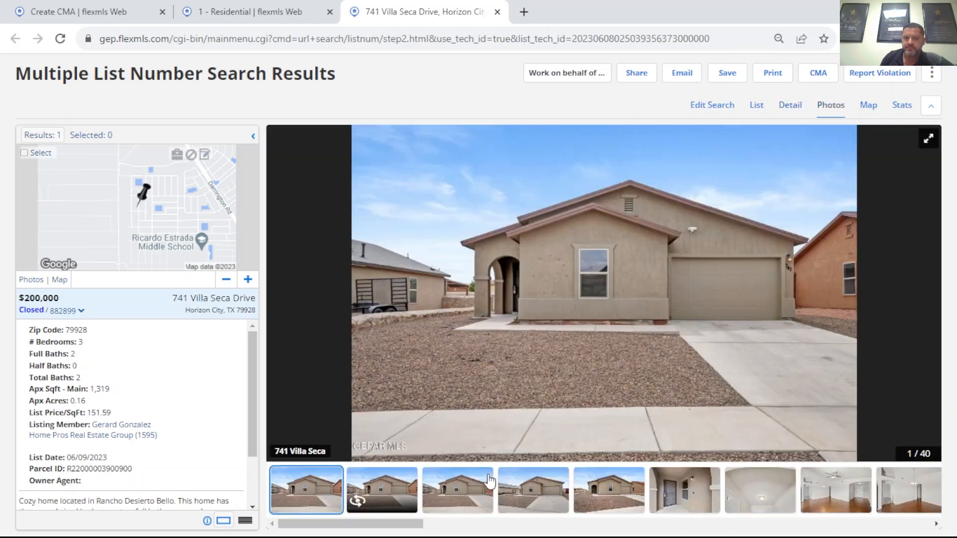
{"action": "left_click", "coordinate": [471, 496]}
{"action": "left_click", "coordinate": [547, 496]}
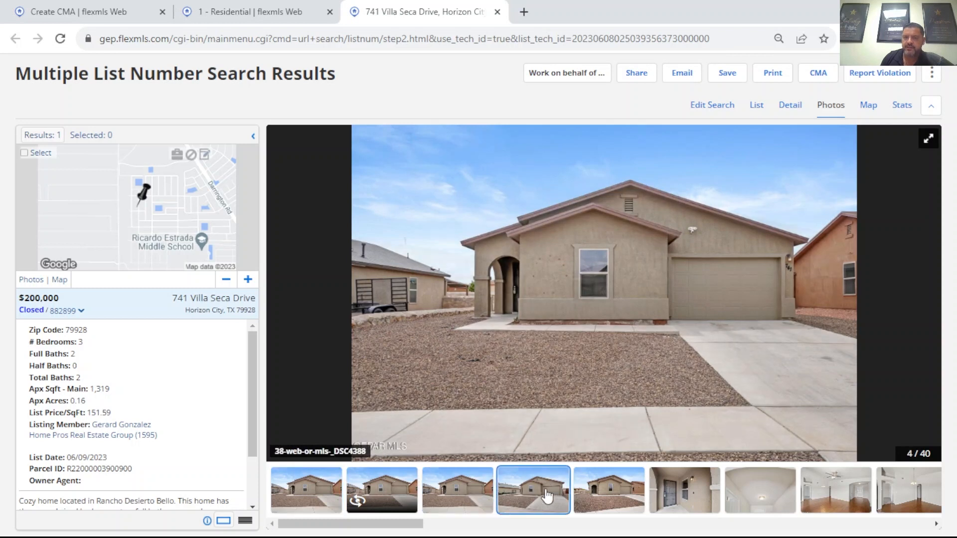
{"action": "left_click", "coordinate": [618, 493]}
{"action": "left_click", "coordinate": [697, 493]}
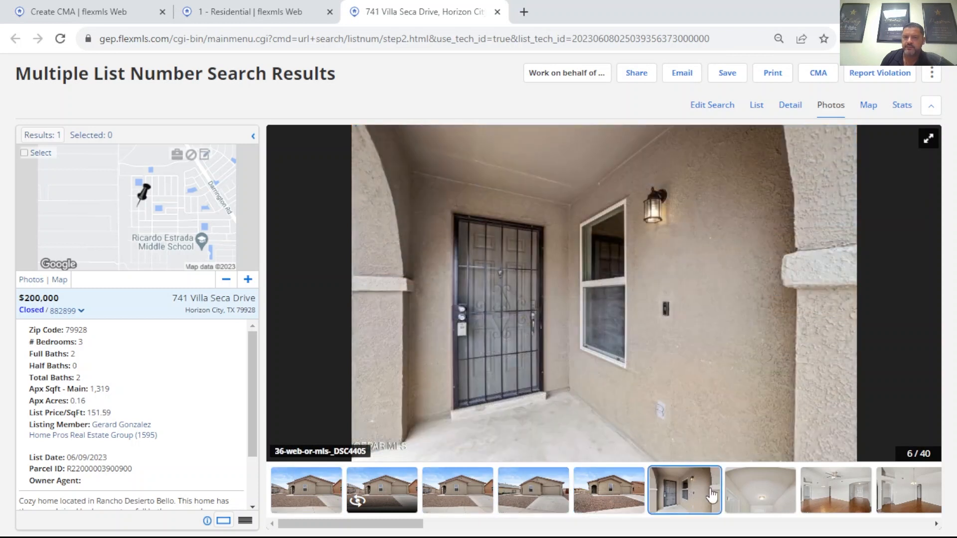
{"action": "left_click", "coordinate": [749, 496]}
{"action": "left_click", "coordinate": [814, 500]}
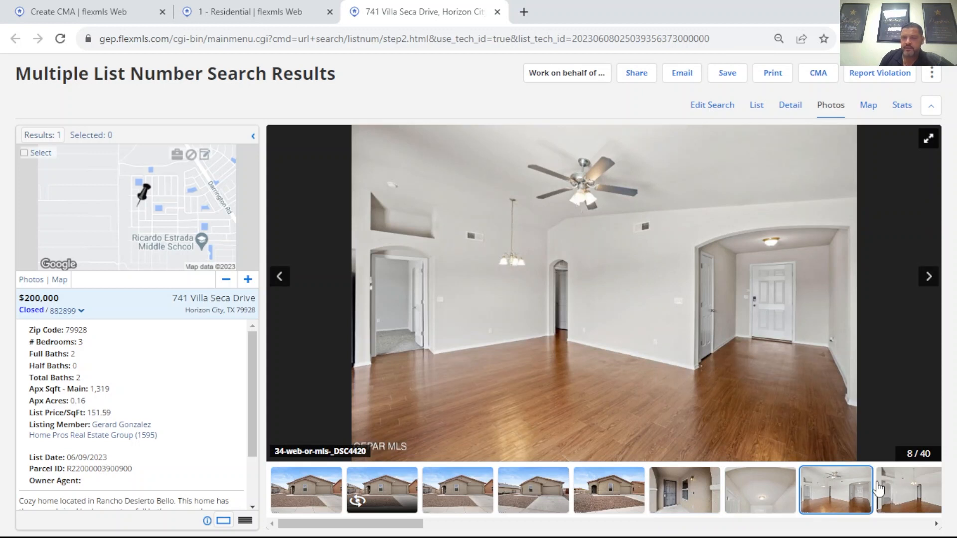
{"action": "left_click", "coordinate": [907, 503]}
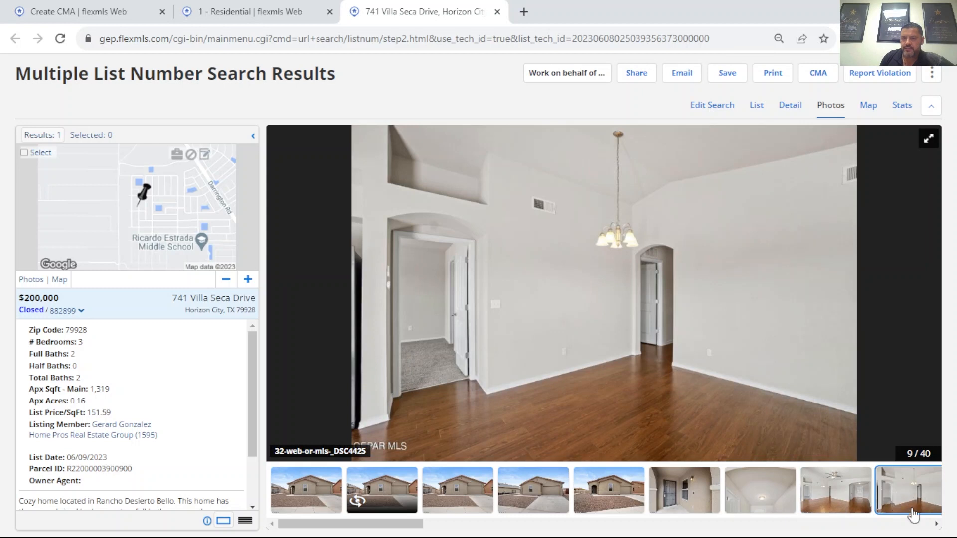
Step: Continue through the listing's photos to examine the living area, its flooring, and the kitchen's cabinets and appliances
{"action": "left_click_drag", "start_coordinate": [404, 528], "coordinate": [493, 527]}
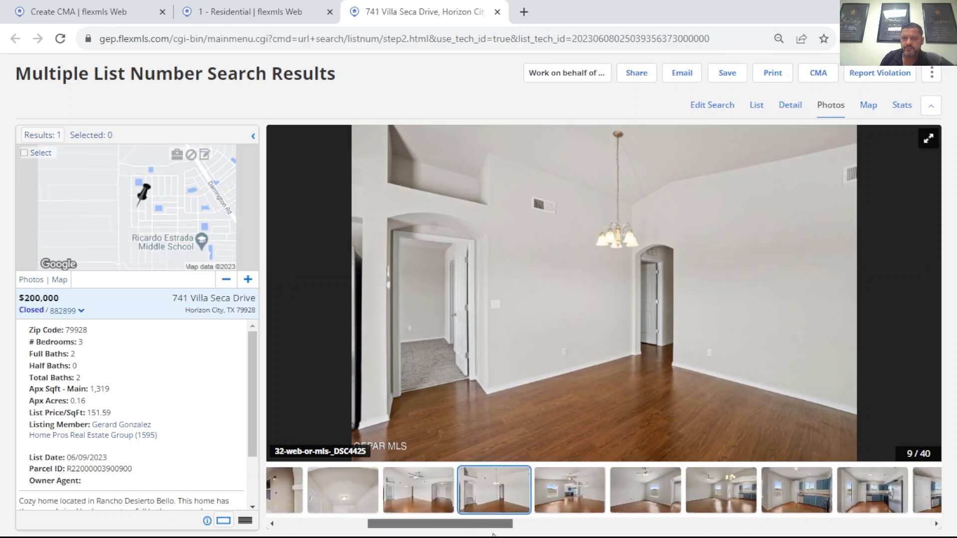
{"action": "left_click", "coordinate": [586, 495]}
{"action": "left_click", "coordinate": [670, 496]}
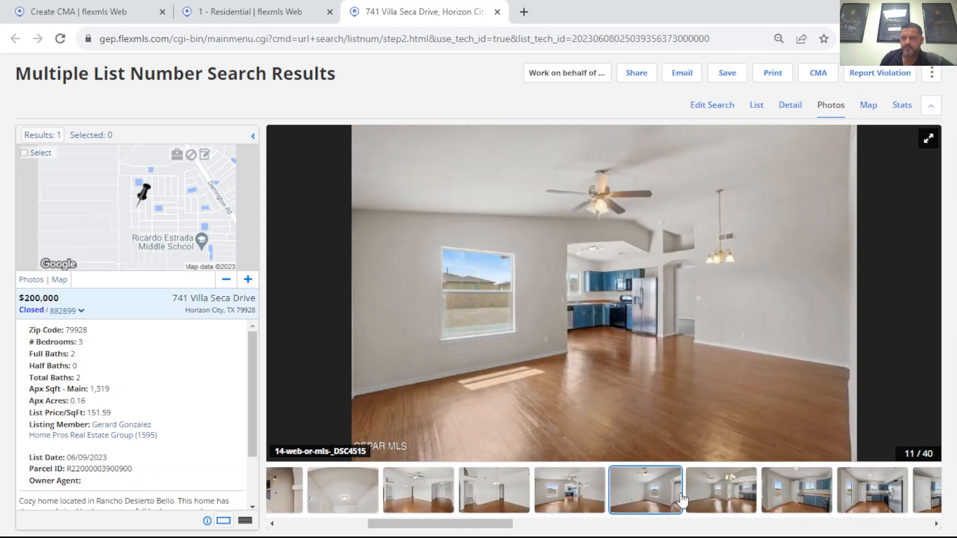
{"action": "left_click", "coordinate": [806, 497]}
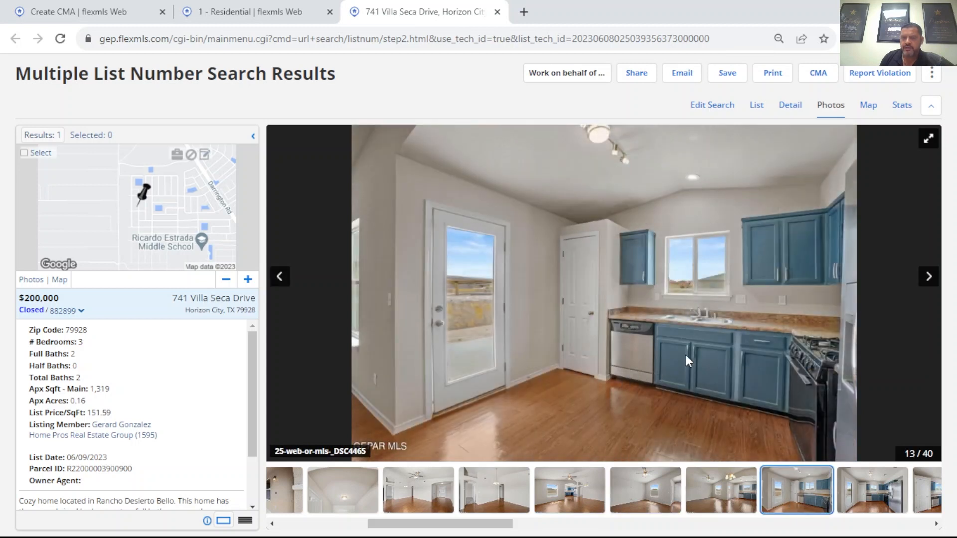
{"action": "left_click", "coordinate": [877, 501]}
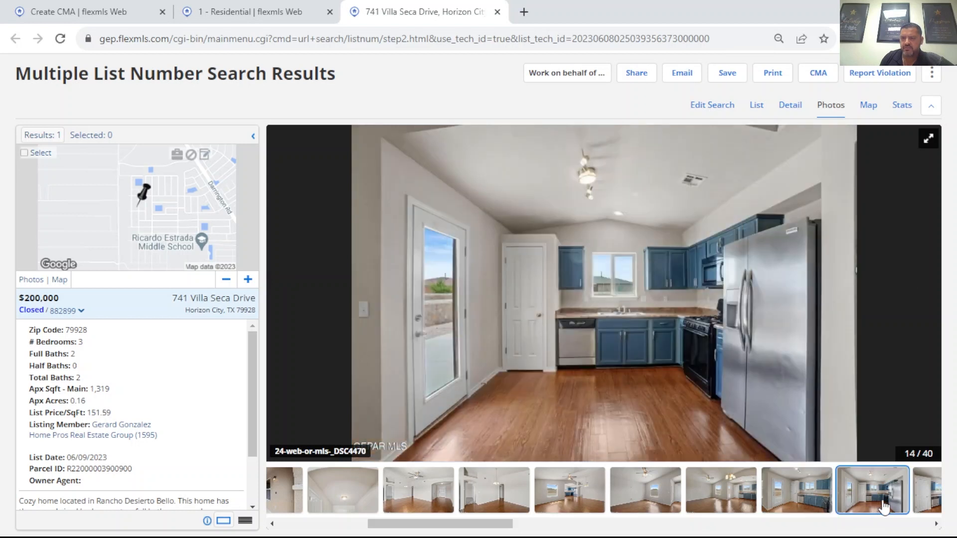
{"action": "left_click", "coordinate": [923, 503]}
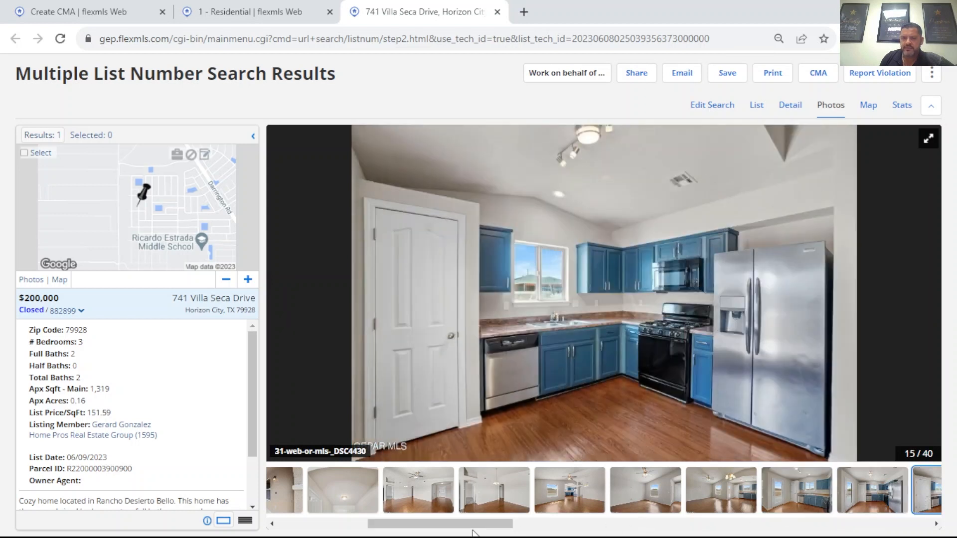
Step: Examine the remaining living area photos and the carpeted bedroom with its closet
{"action": "left_click_drag", "start_coordinate": [469, 523], "coordinate": [612, 523]}
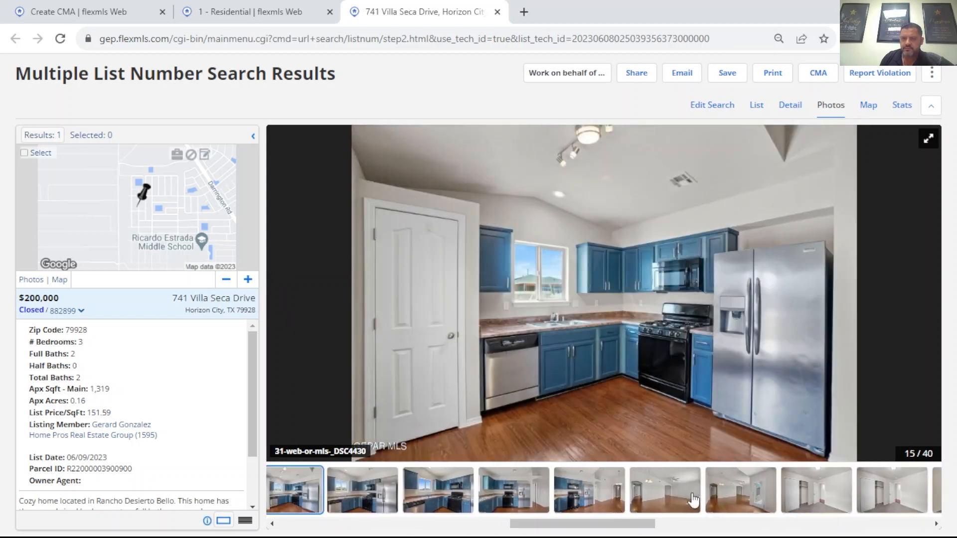
{"action": "left_click", "coordinate": [692, 498]}
{"action": "left_click", "coordinate": [743, 501]}
{"action": "left_click", "coordinate": [815, 503]}
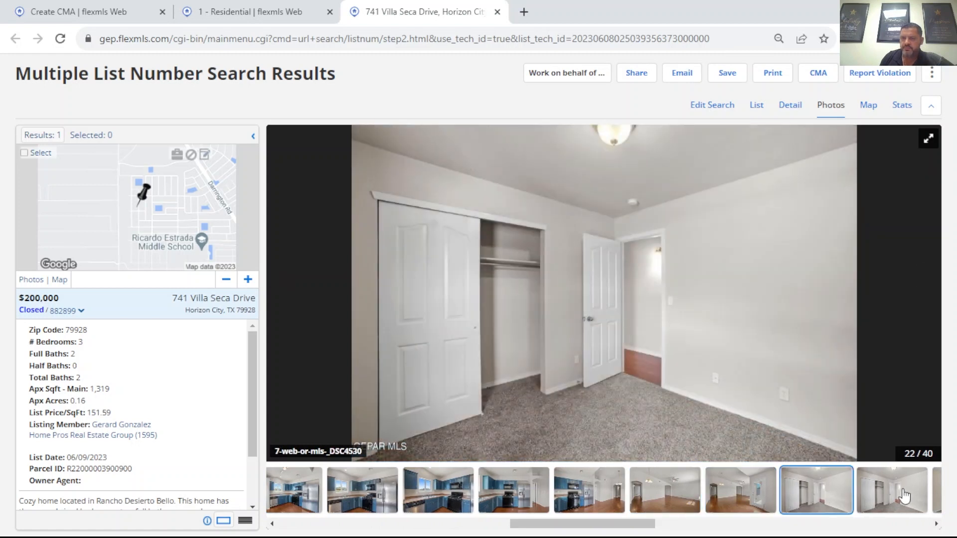
{"action": "left_click", "coordinate": [904, 496]}
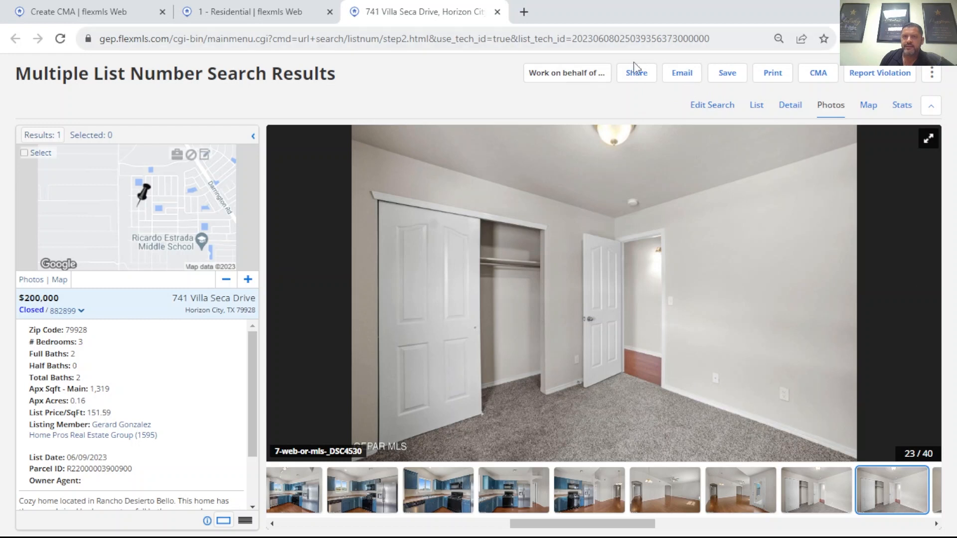
Step: Return to the detail report of the 07/17/2023 closed listing and highlight its Sold Price Sqft value
{"action": "left_click", "coordinate": [788, 105]}
{"action": "scroll", "coordinate": [369, 393], "scroll_direction": "down", "scroll_amount": 1}
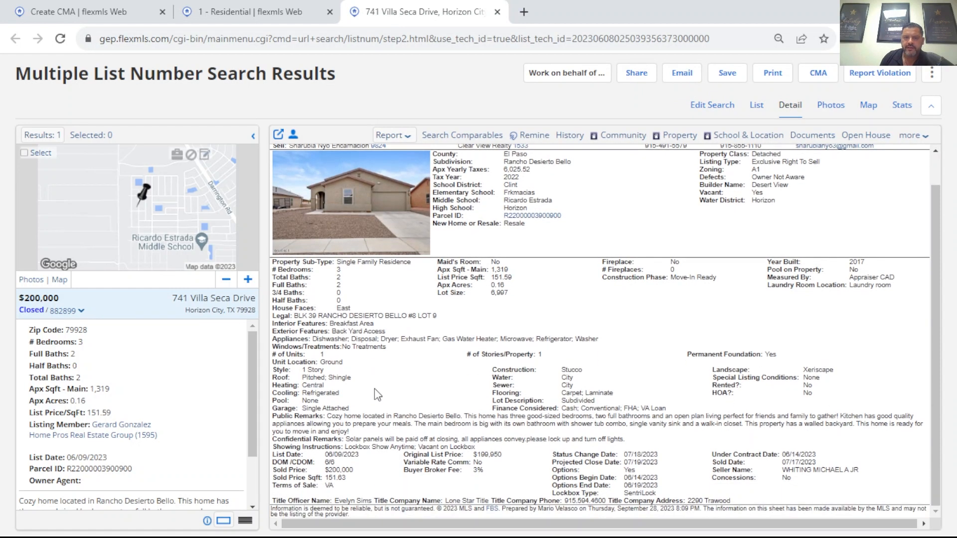
{"action": "left_click_drag", "start_coordinate": [327, 480], "coordinate": [349, 484]}
Step: Close the listing page, add the match's 07/17/2023 closed sale to the selected listings, and dismiss its map summary
{"action": "left_click", "coordinate": [498, 12]}
{"action": "left_click", "coordinate": [500, 213]}
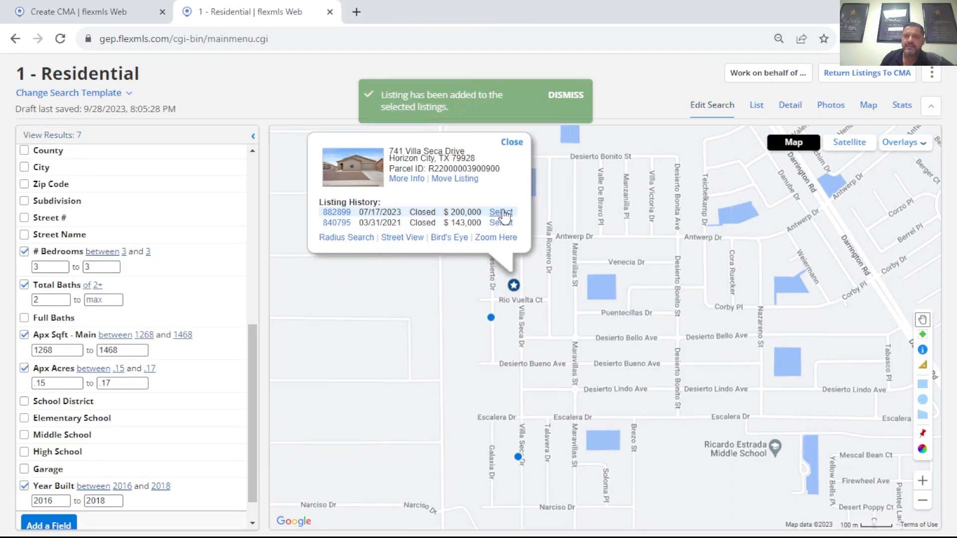
{"action": "left_click", "coordinate": [518, 143]}
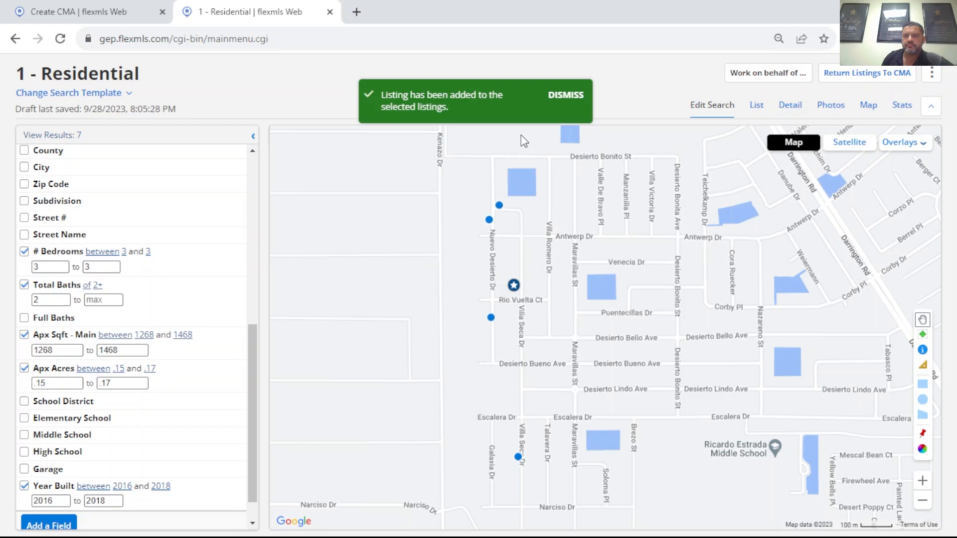
Step: Open the 06/14/2023 closed listing of the northernmost match near Nuevo Desierto Dr and examine its exterior, entry and living area photos
{"action": "left_click", "coordinate": [499, 206]}
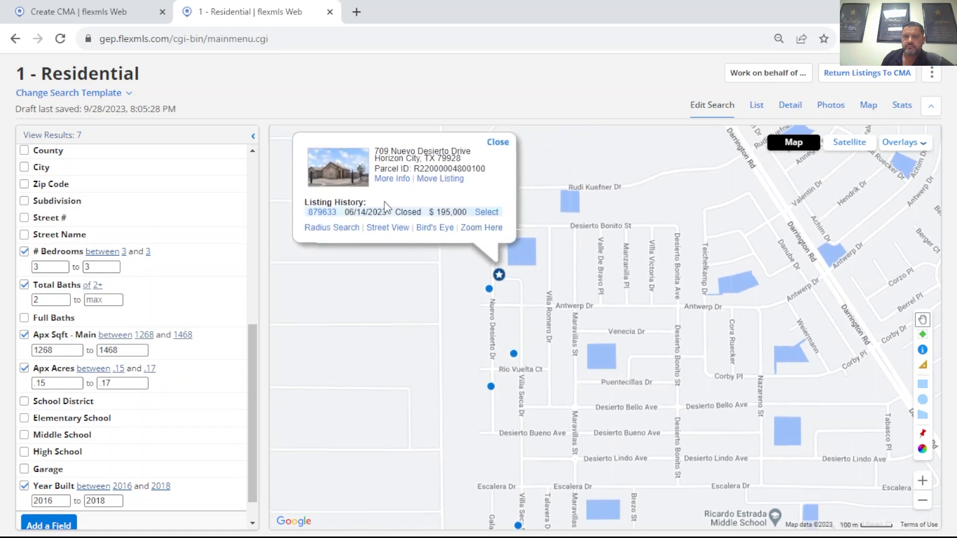
{"action": "left_click", "coordinate": [323, 212]}
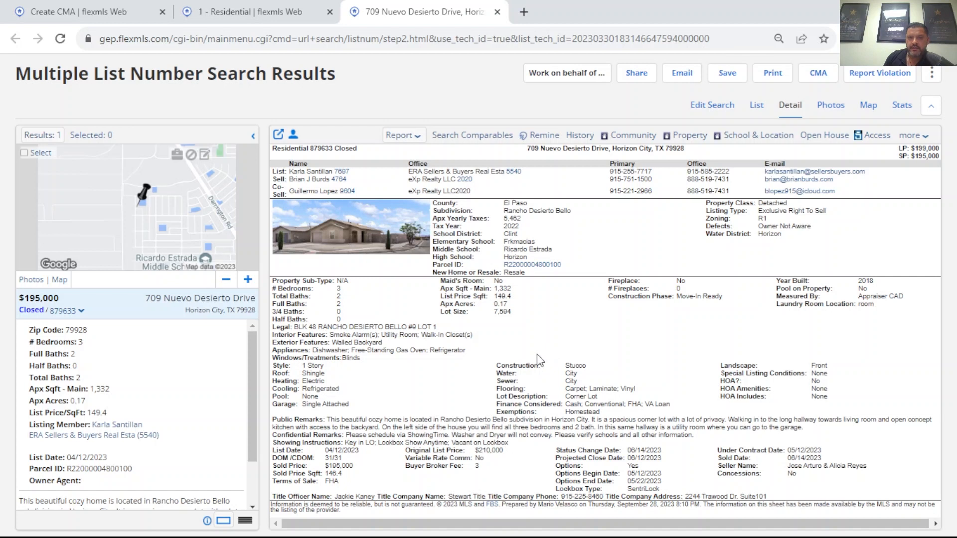
{"action": "left_click", "coordinate": [842, 105]}
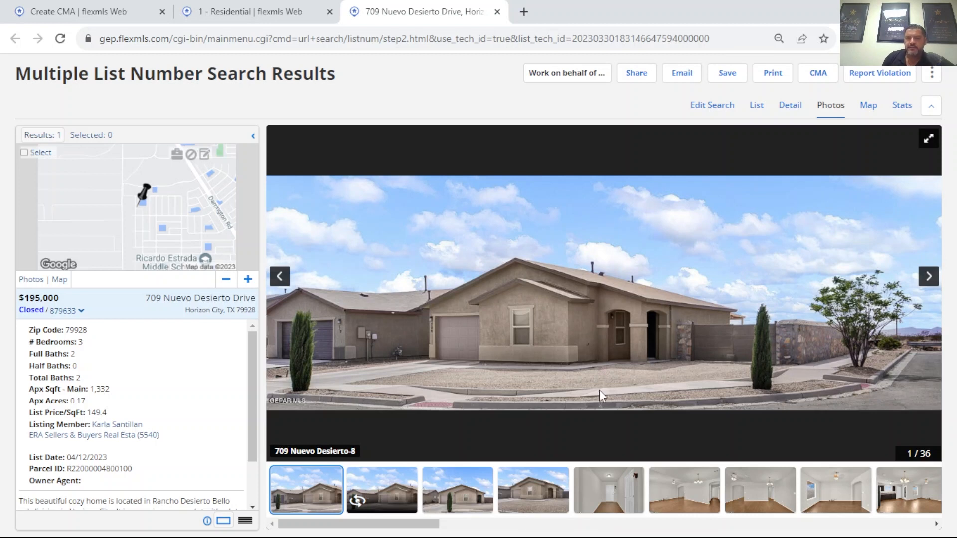
{"action": "left_click", "coordinate": [547, 498]}
{"action": "left_click", "coordinate": [610, 496]}
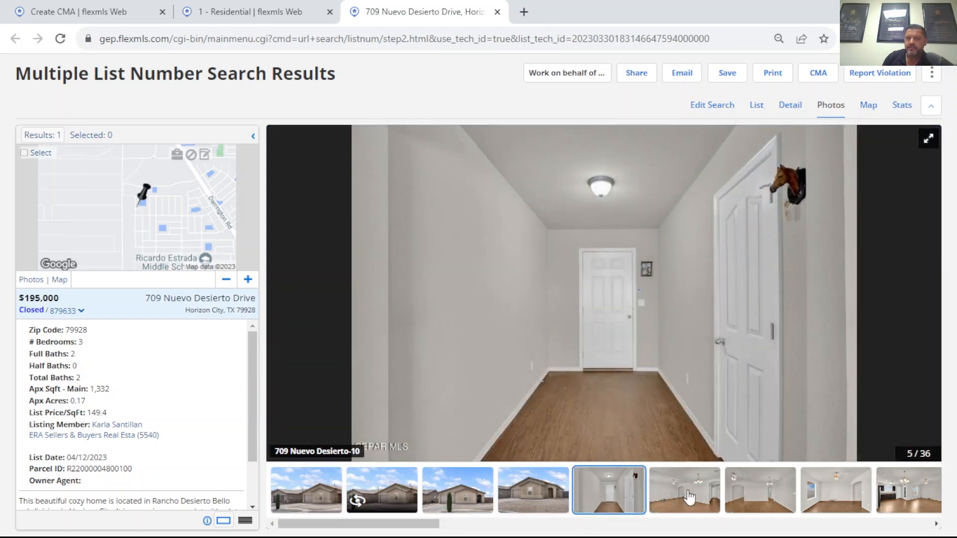
{"action": "left_click", "coordinate": [689, 497]}
{"action": "left_click", "coordinate": [753, 505]}
{"action": "left_click", "coordinate": [796, 505]}
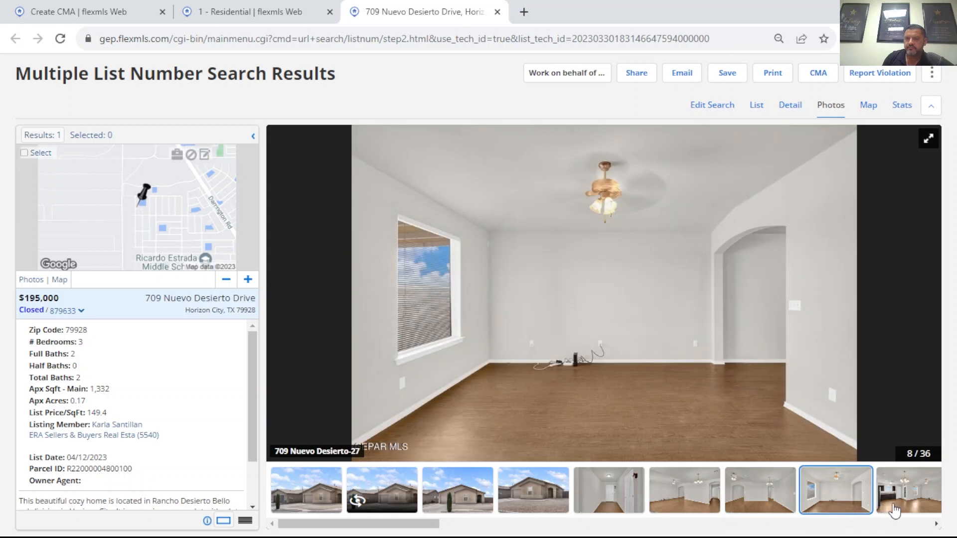
{"action": "left_click", "coordinate": [916, 507]}
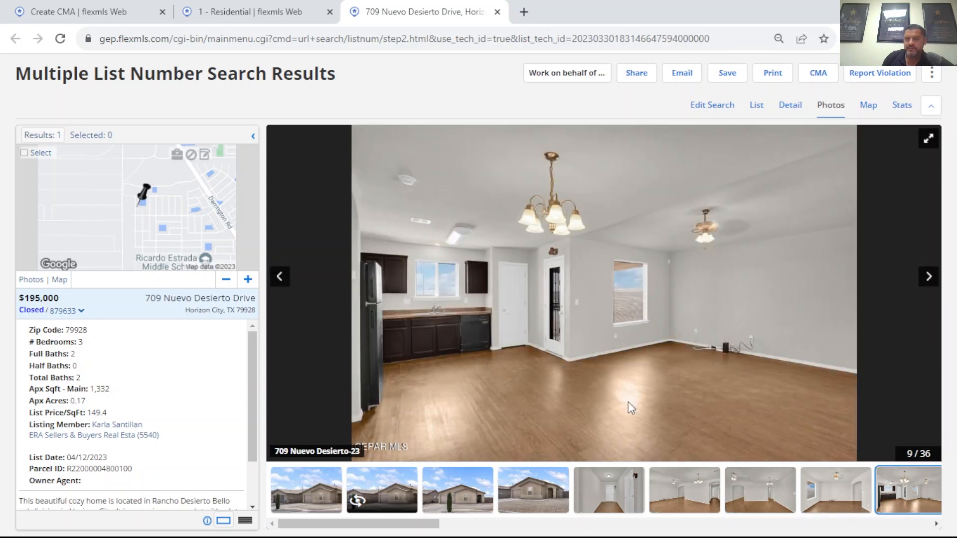
Step: Continue through the listing's photos to examine the dining area, the kitchen's cabinets and appliances, and the master bedroom
{"action": "left_click_drag", "start_coordinate": [433, 524], "coordinate": [551, 532]}
{"action": "left_click", "coordinate": [497, 504]}
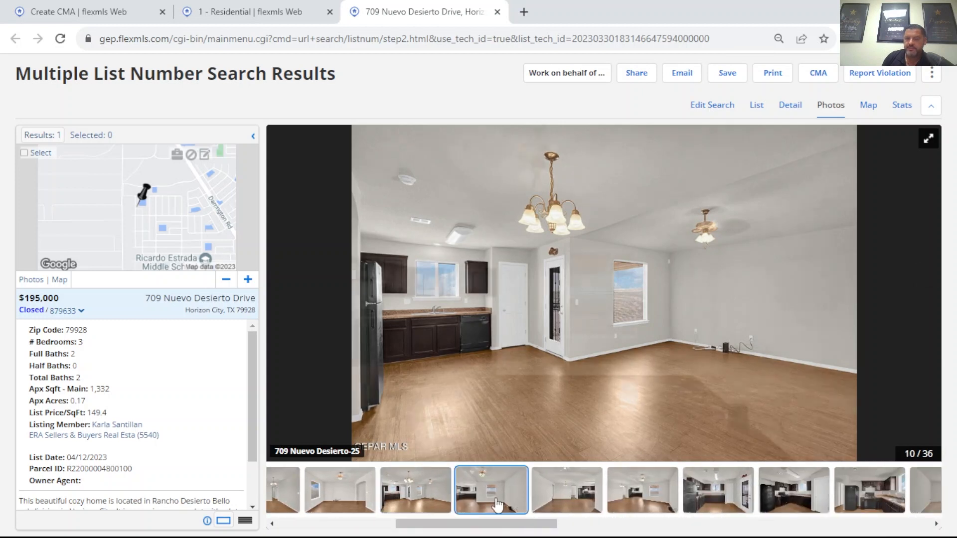
{"action": "left_click", "coordinate": [550, 498]}
{"action": "left_click", "coordinate": [635, 496]}
{"action": "left_click", "coordinate": [732, 491]}
{"action": "left_click", "coordinate": [801, 491]}
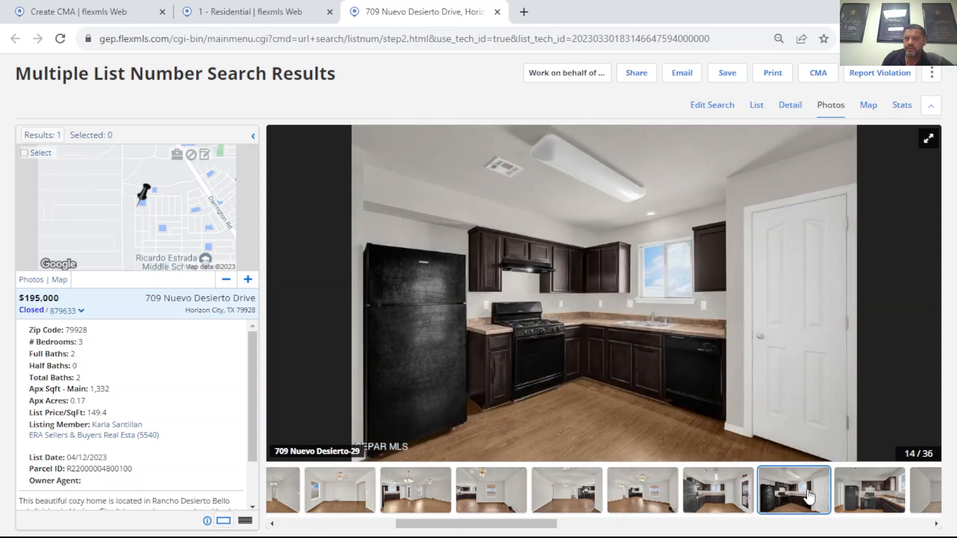
{"action": "left_click", "coordinate": [891, 493]}
{"action": "left_click", "coordinate": [922, 494]}
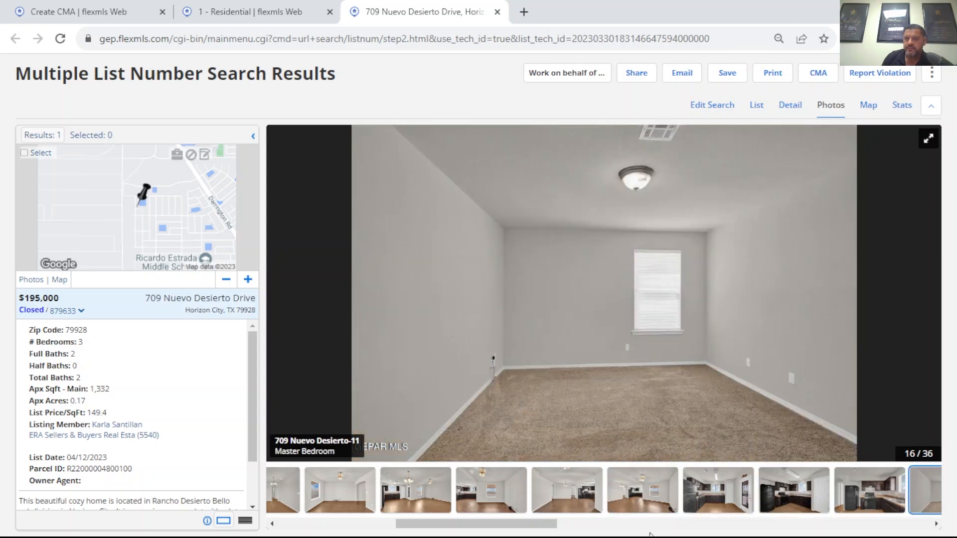
Step: Examine the listing's bathroom photo, return to its detail report and highlight the Sold Price Sqft value
{"action": "left_click_drag", "start_coordinate": [506, 527], "coordinate": [657, 529]}
{"action": "left_click", "coordinate": [835, 505]}
{"action": "left_click", "coordinate": [771, 499]}
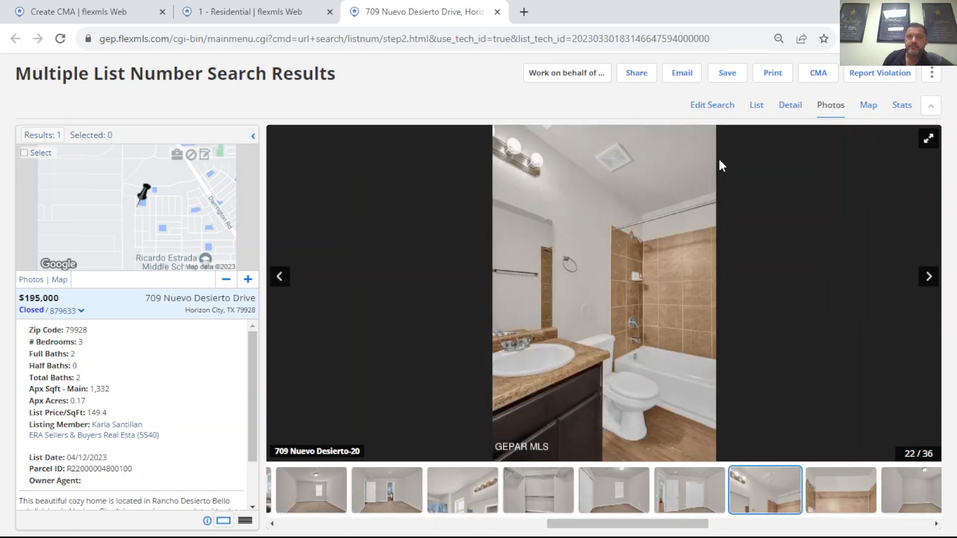
{"action": "left_click", "coordinate": [790, 106]}
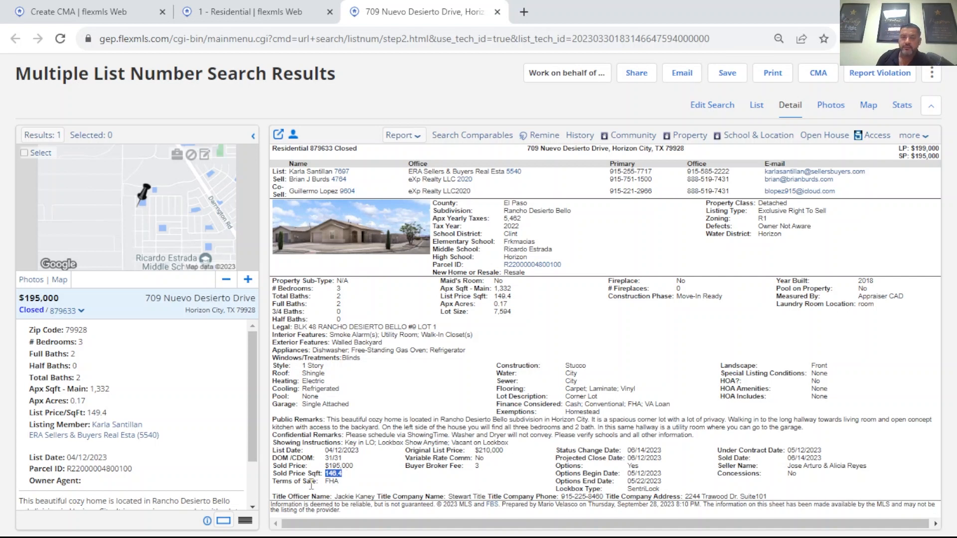
Step: Close the listing page, add the match's 06/14/2023 closed sale to the selected listings, and dismiss the notification and map summary
{"action": "left_click", "coordinate": [497, 11]}
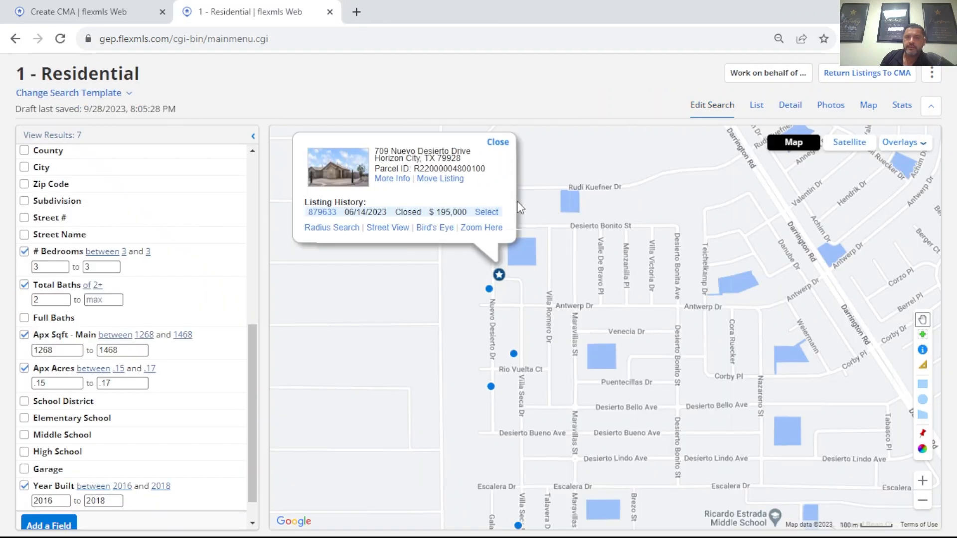
{"action": "left_click", "coordinate": [491, 212]}
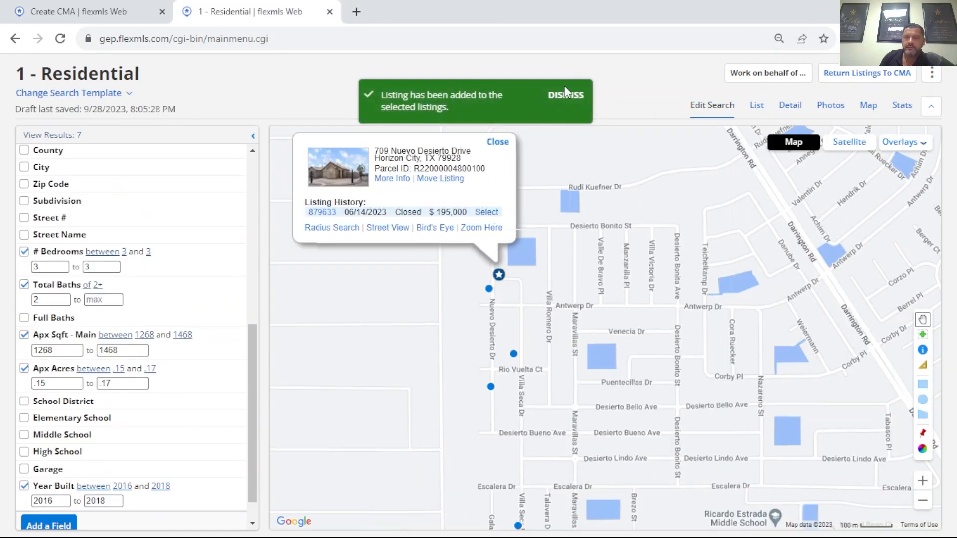
{"action": "left_click", "coordinate": [567, 98]}
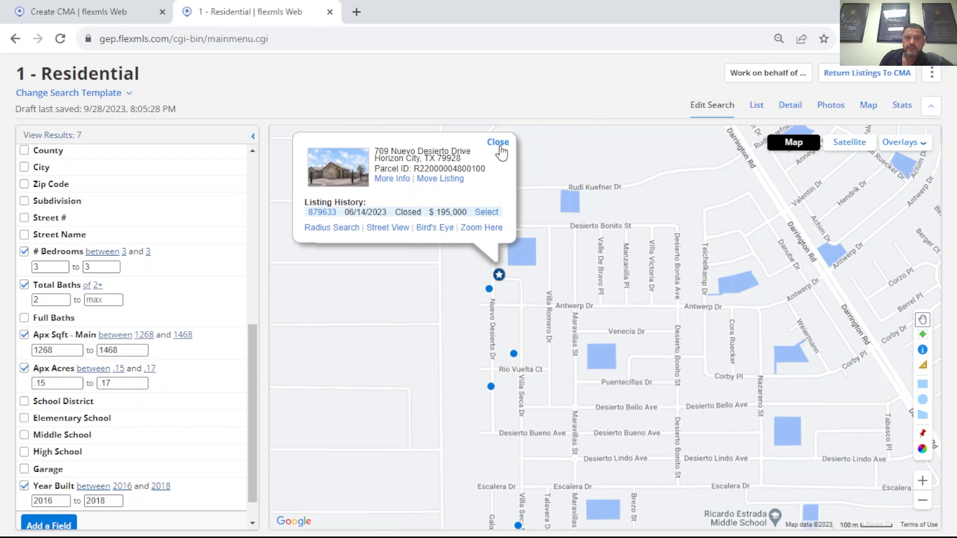
{"action": "left_click", "coordinate": [498, 143]}
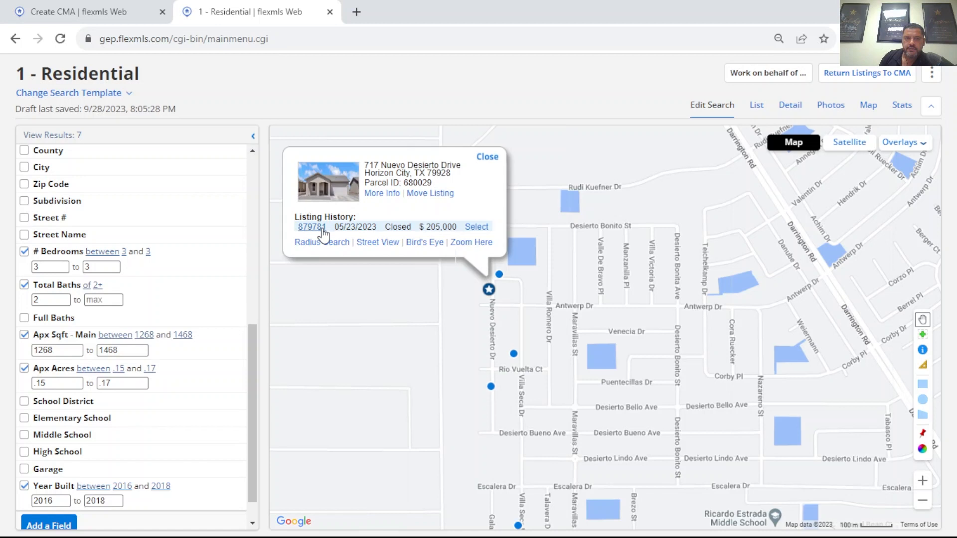
Step: Review the detail report of the 05/23/2023 closed listing north of Antwerp Dr, and close the report and map summary
{"action": "left_click", "coordinate": [312, 227]}
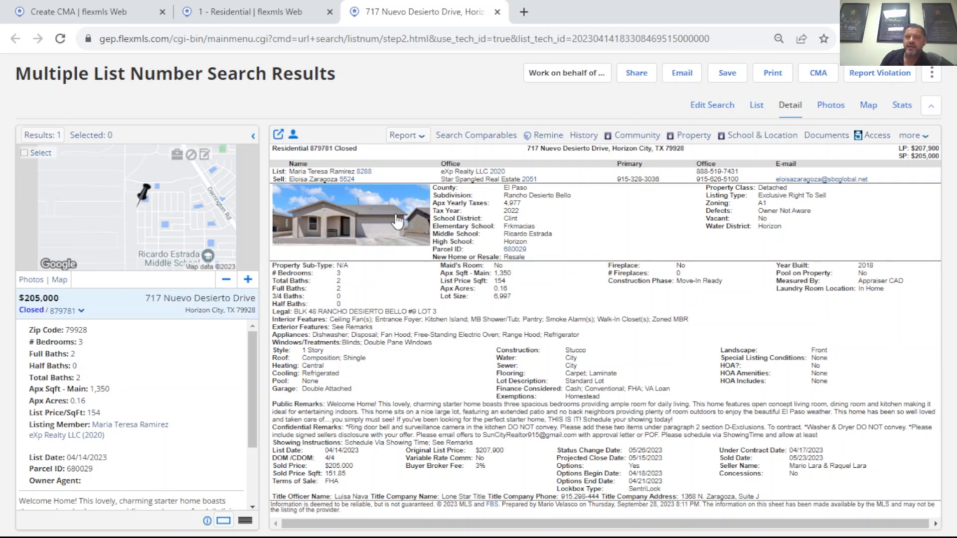
{"action": "left_click", "coordinate": [497, 15]}
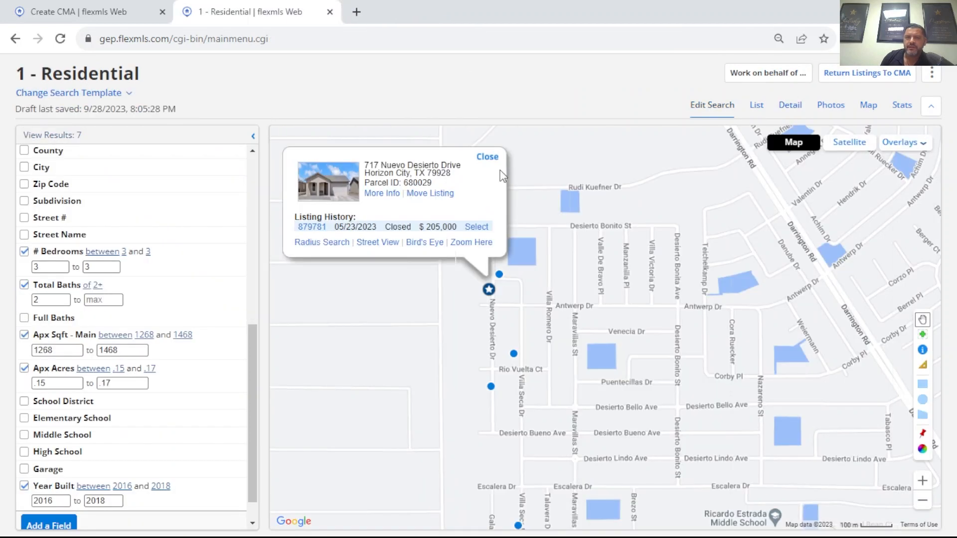
{"action": "left_click", "coordinate": [488, 156]}
Step: Check the map summary of the match south of Escalera Dr near Villa Seca Dr and dismiss it
{"action": "left_click_drag", "start_coordinate": [561, 438], "coordinate": [524, 293]}
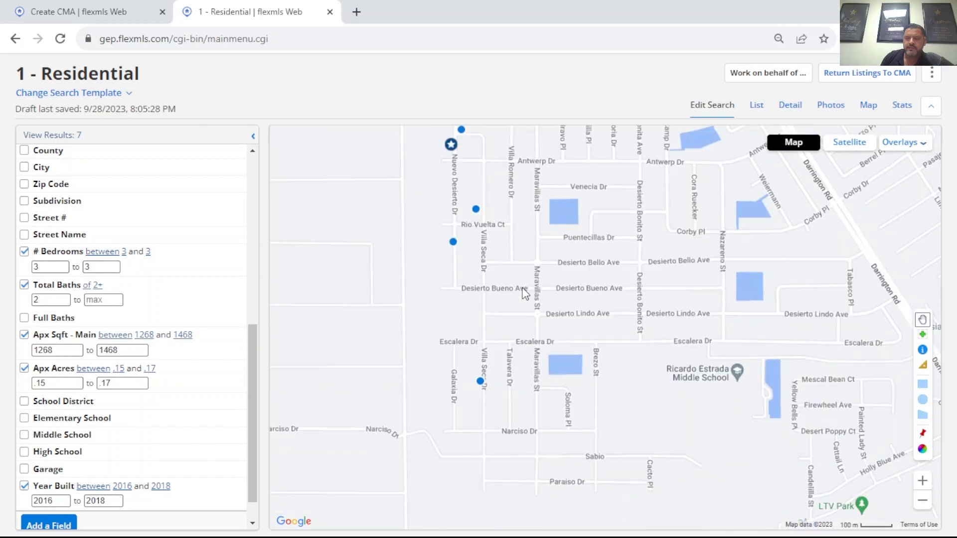
{"action": "left_click", "coordinate": [481, 383]}
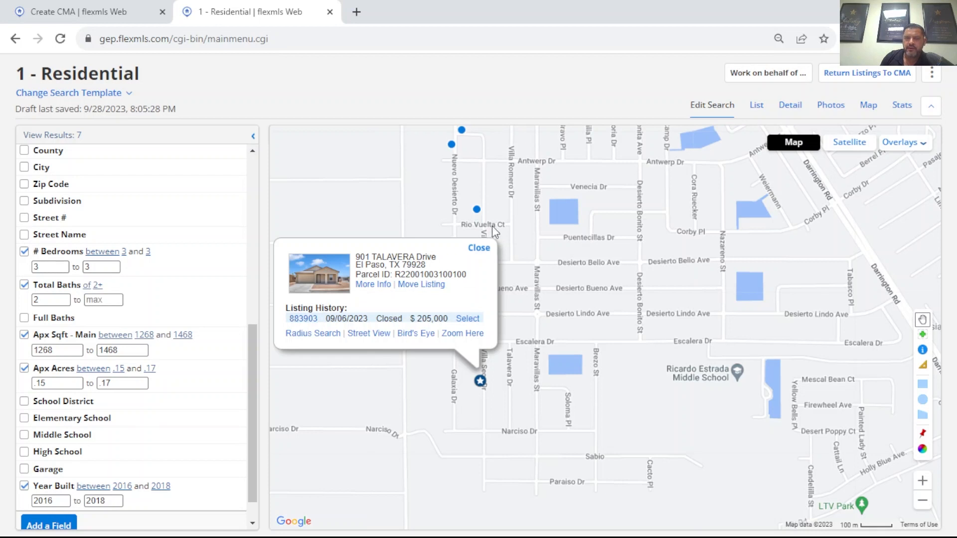
{"action": "left_click", "coordinate": [478, 249]}
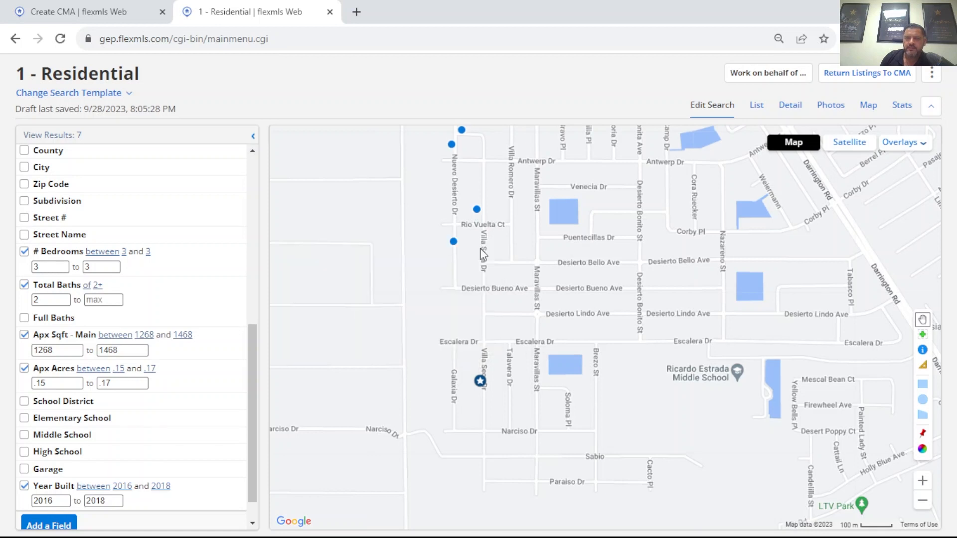
Step: Recheck the 04/05/2023 closed listing just south of Rio Vuelta Ct, viewing its detail report and exterior photo, and close it
{"action": "left_click", "coordinate": [452, 243]}
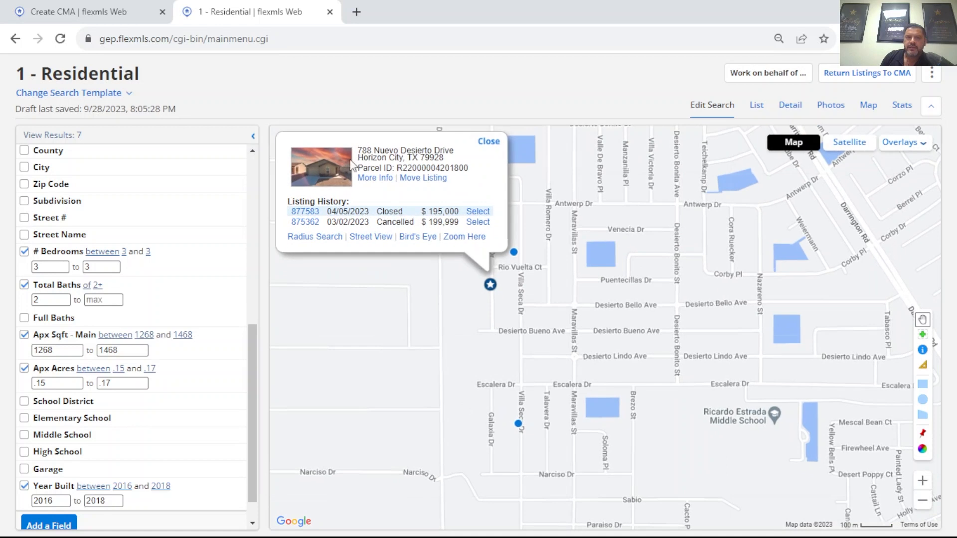
{"action": "left_click", "coordinate": [306, 213]}
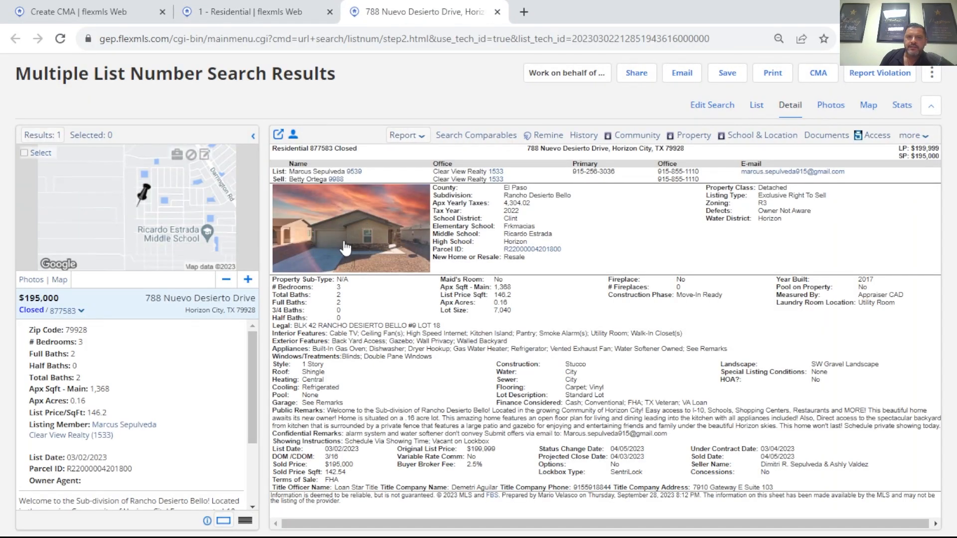
{"action": "left_click", "coordinate": [338, 247]}
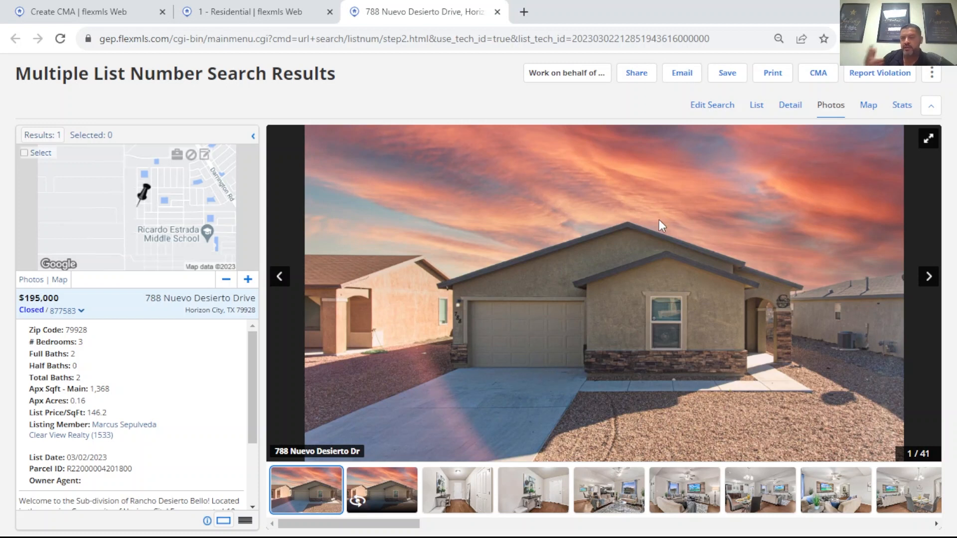
{"action": "left_click", "coordinate": [497, 12]}
{"action": "left_click", "coordinate": [489, 143]}
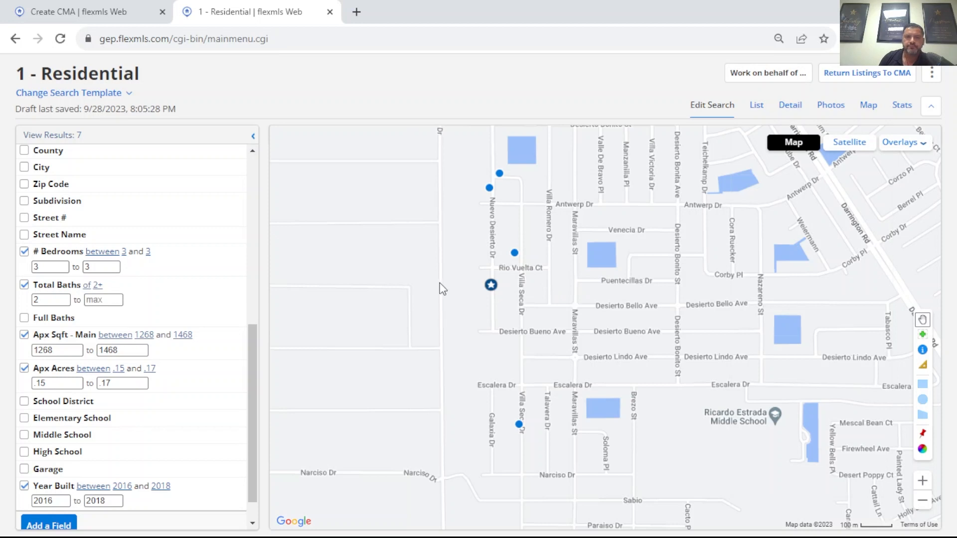
Step: Return the selected listings to the CMA, keep all three as comparables, and continue to the adjustments stage
{"action": "left_click_drag", "start_coordinate": [441, 285], "coordinate": [474, 273]}
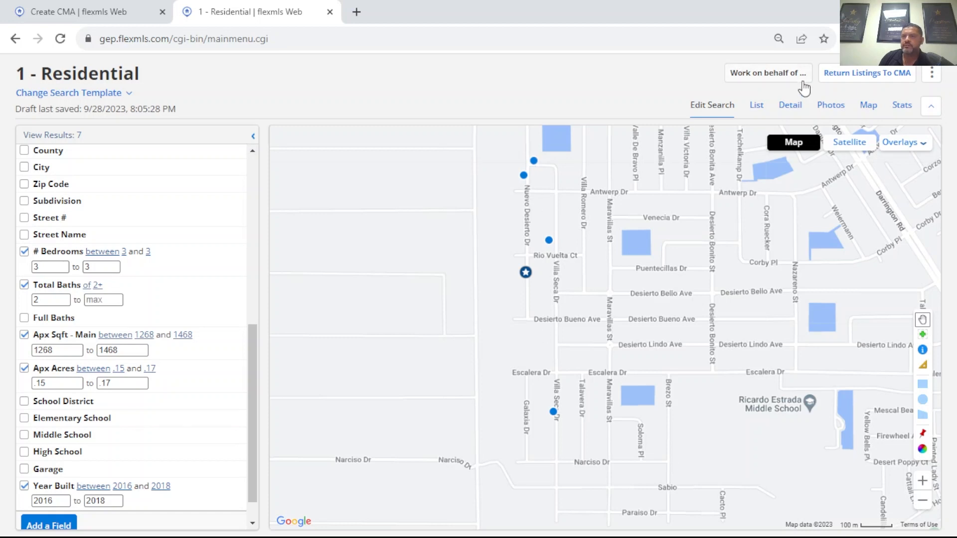
{"action": "left_click", "coordinate": [867, 75]}
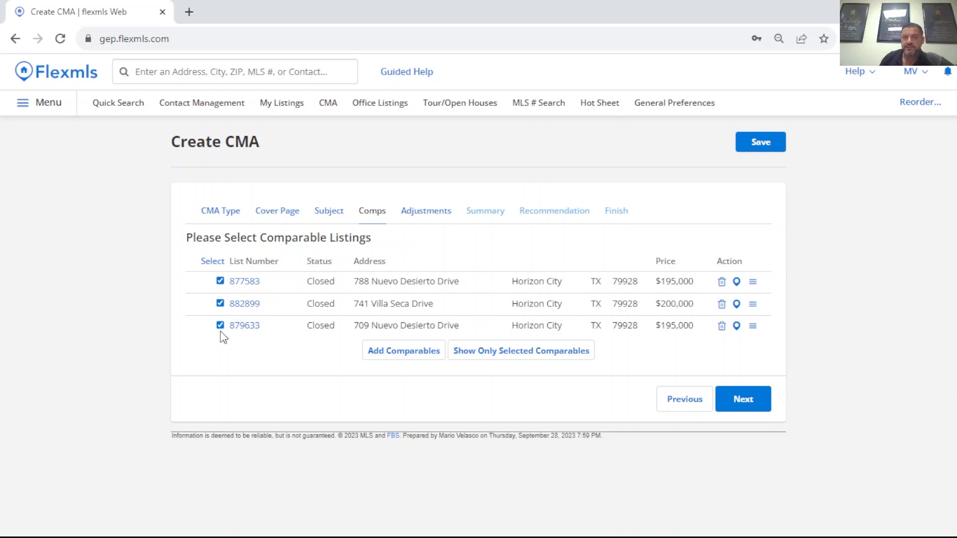
{"action": "left_click", "coordinate": [755, 403]}
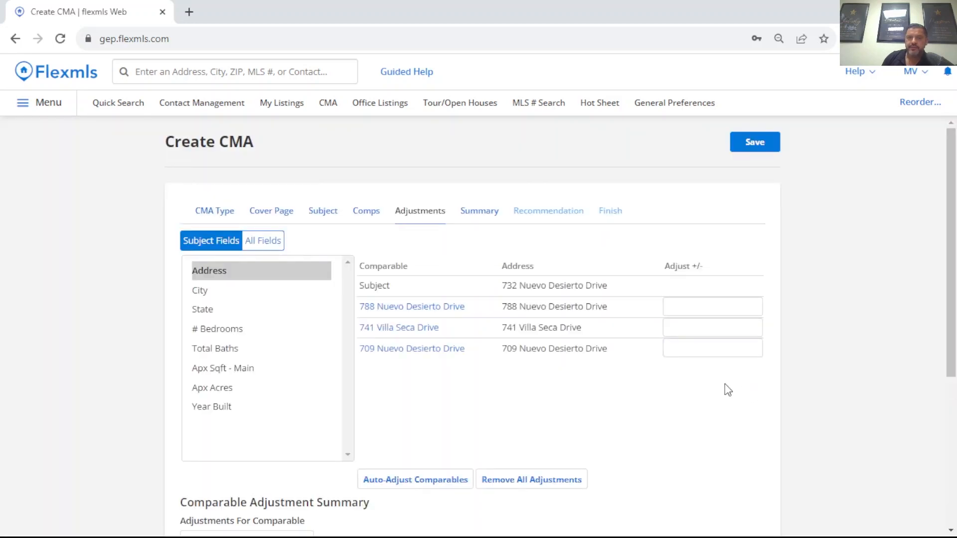
Step: Review the comparable adjustment fields and summary, and continue to the price summary without entering any adjustments
{"action": "scroll", "coordinate": [533, 321], "scroll_direction": "down", "scroll_amount": 1}
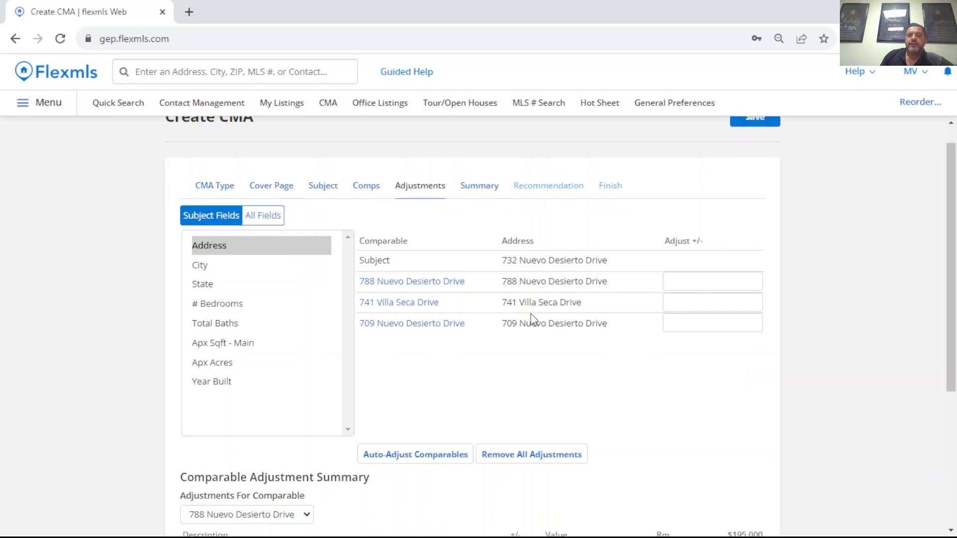
{"action": "scroll", "coordinate": [531, 320], "scroll_direction": "down", "scroll_amount": 2}
{"action": "scroll", "coordinate": [530, 321], "scroll_direction": "up", "scroll_amount": 1}
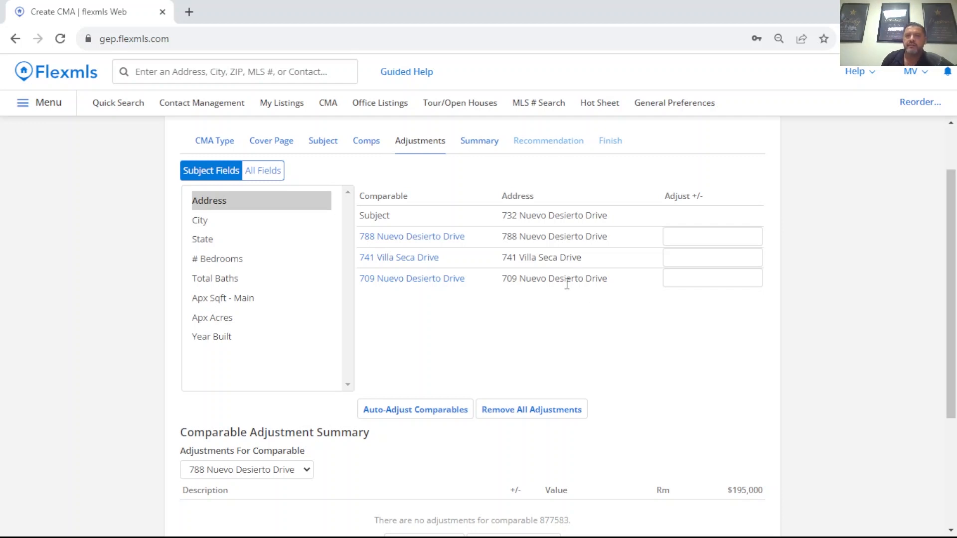
{"action": "scroll", "coordinate": [558, 276], "scroll_direction": "down", "scroll_amount": 3}
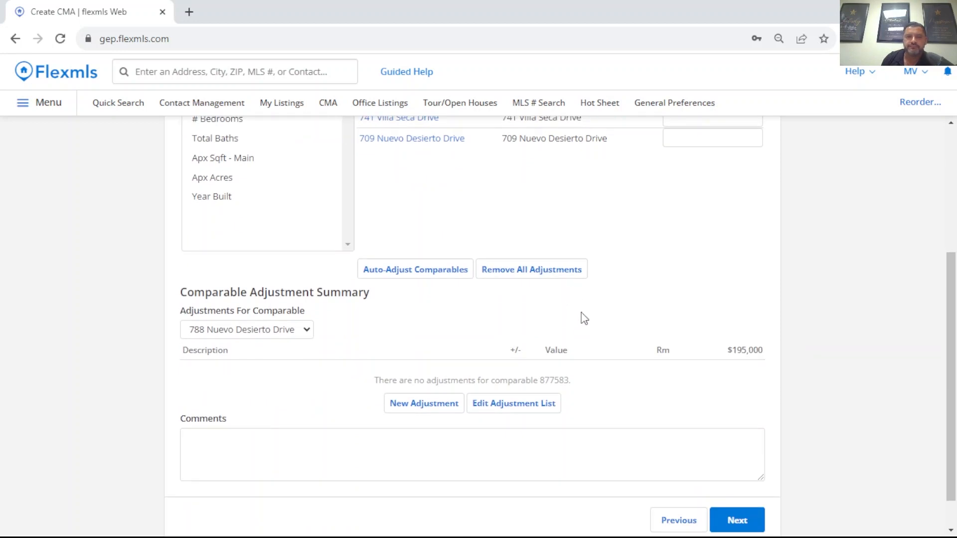
{"action": "scroll", "coordinate": [584, 318], "scroll_direction": "down", "scroll_amount": 1}
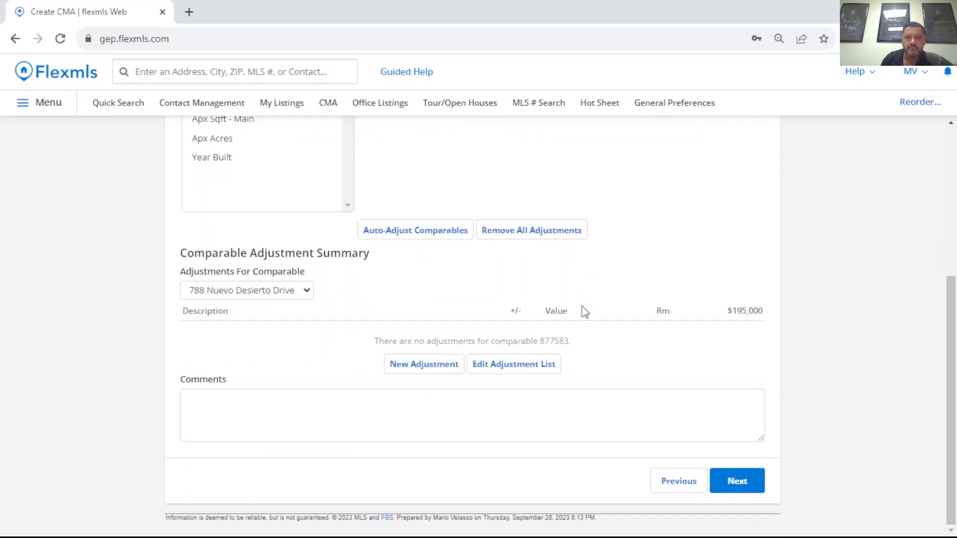
{"action": "left_click", "coordinate": [737, 482]}
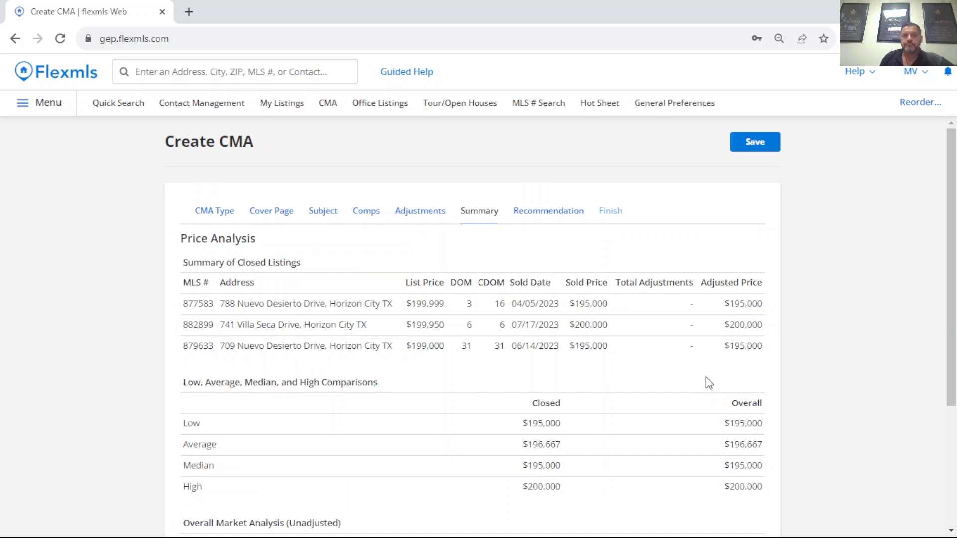
Step: Review the price analysis of the closed comparables and the overall market analysis, and continue to the price recommendation
{"action": "scroll", "coordinate": [506, 323], "scroll_direction": "down", "scroll_amount": 1}
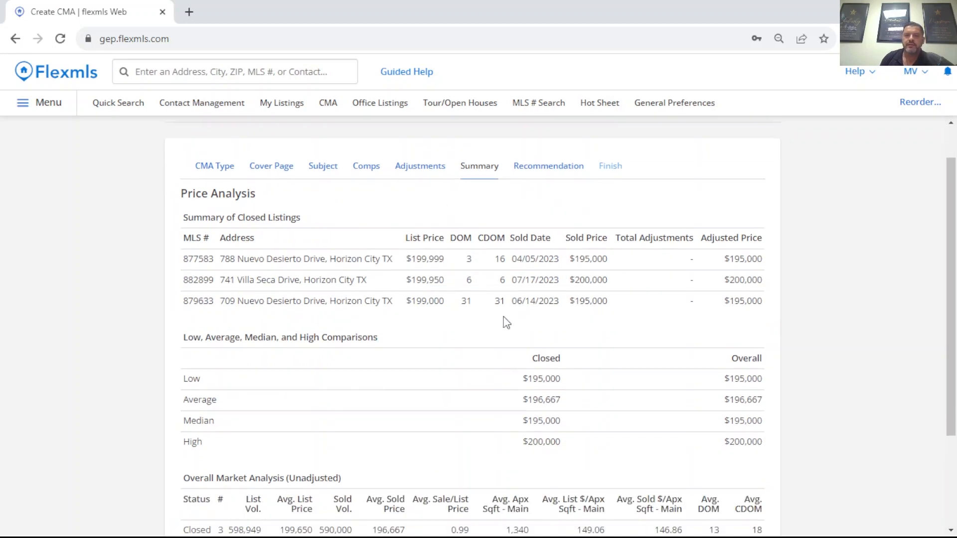
{"action": "scroll", "coordinate": [561, 324], "scroll_direction": "down", "scroll_amount": 2}
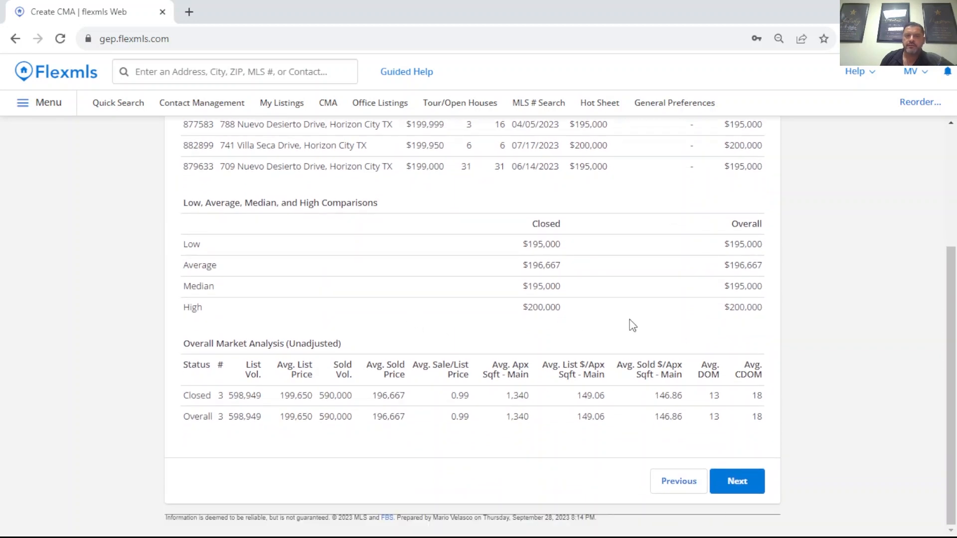
{"action": "left_click", "coordinate": [741, 494]}
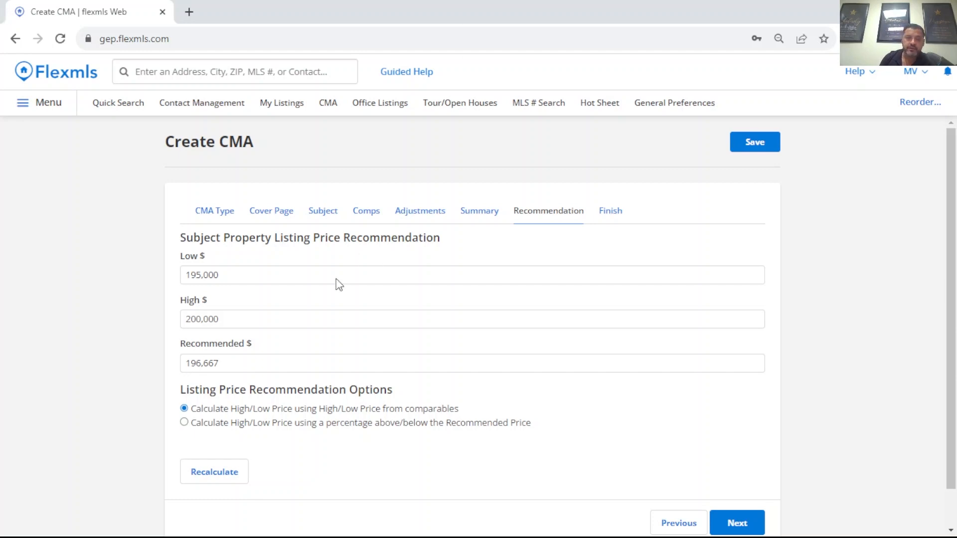
Step: Round the subject property's recommended listing price to 196,700
{"action": "left_click", "coordinate": [233, 363]}
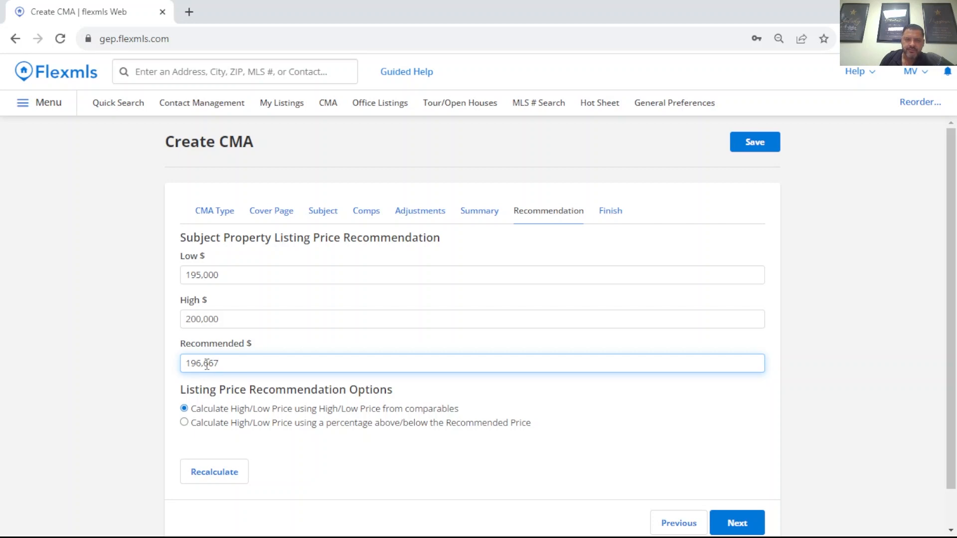
{"action": "left_click_drag", "start_coordinate": [204, 364], "coordinate": [219, 364]}
{"action": "type", "text": "700"}
Step: Add a dollar sign in front of the low, high and recommended listing prices
{"action": "left_click", "coordinate": [190, 275]}
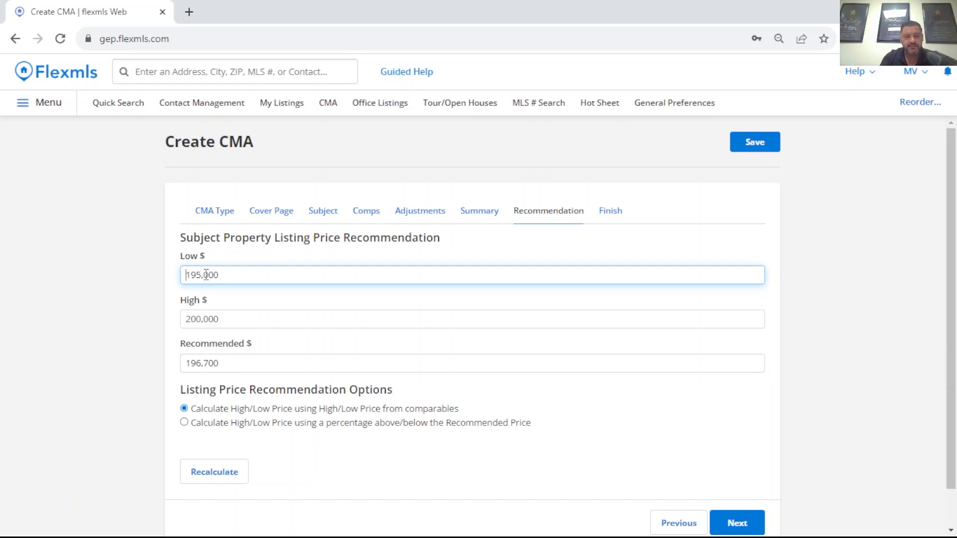
{"action": "type", "text": "$"}
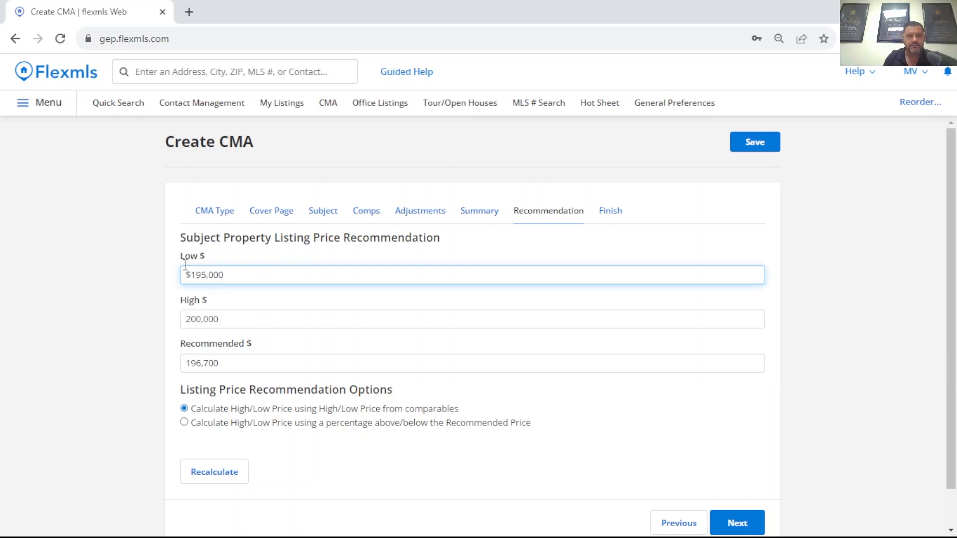
{"action": "left_click", "coordinate": [190, 315]}
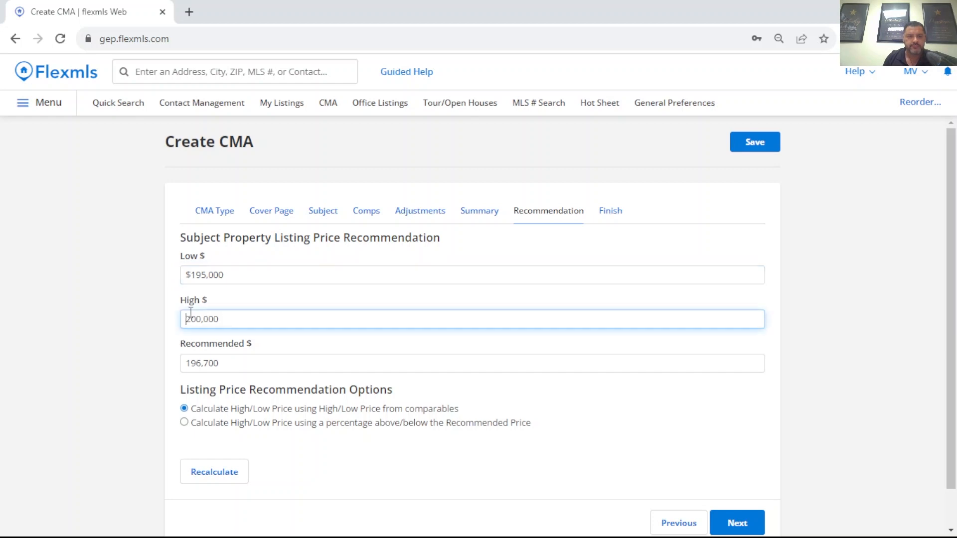
{"action": "type", "text": "$"}
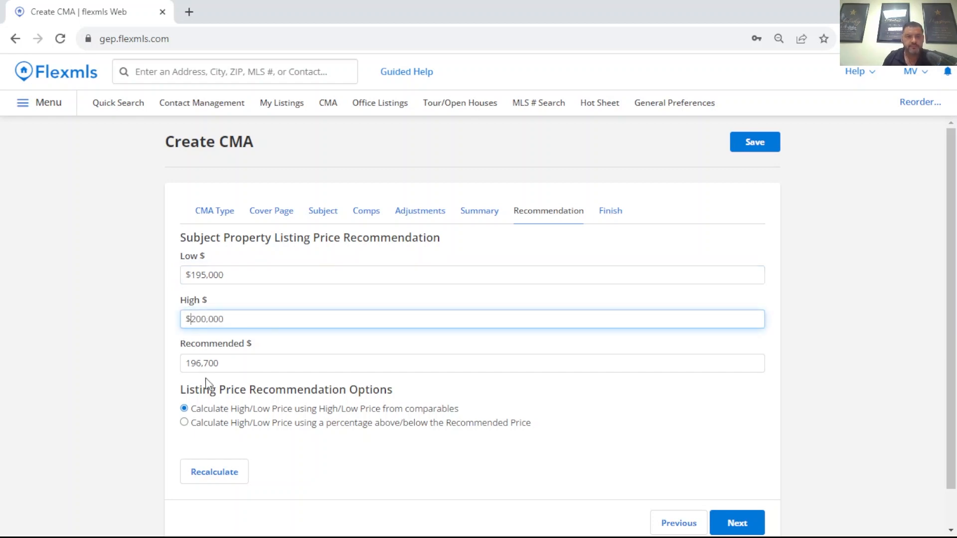
{"action": "scroll", "coordinate": [188, 366], "scroll_direction": "down", "scroll_amount": 1}
{"action": "left_click", "coordinate": [188, 322]}
{"action": "type", "text": "$"}
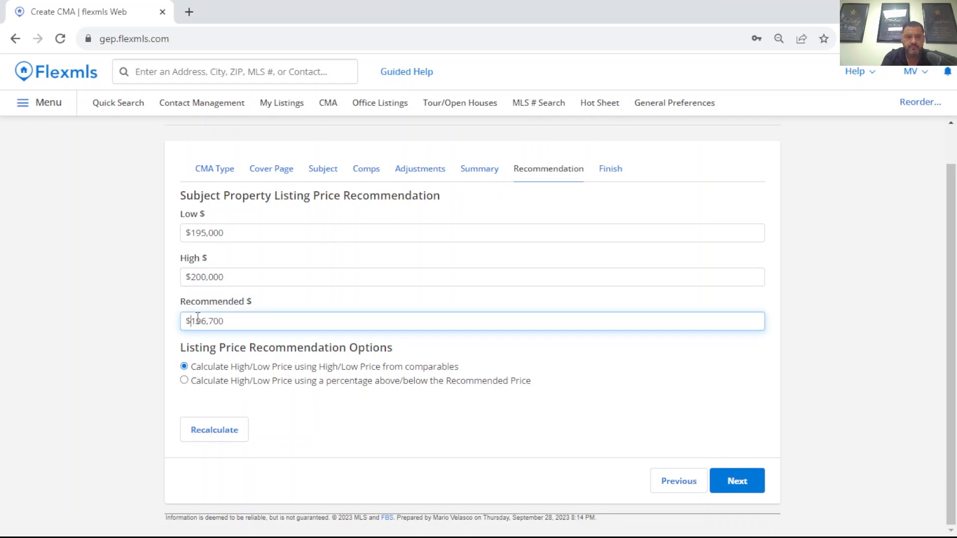
Step: Add .00 to the prices so they read $195,000.00 low, $200,000.00 high and $196,700.00 recommended
{"action": "left_click", "coordinate": [227, 239]}
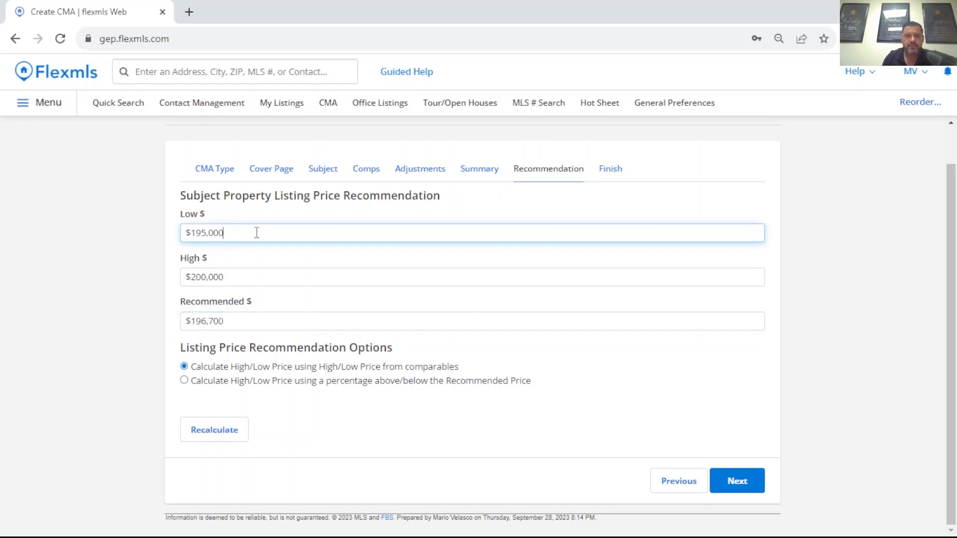
{"action": "type", "text": ".0"}
{"action": "type", "text": "0"}
{"action": "left_click", "coordinate": [235, 282]}
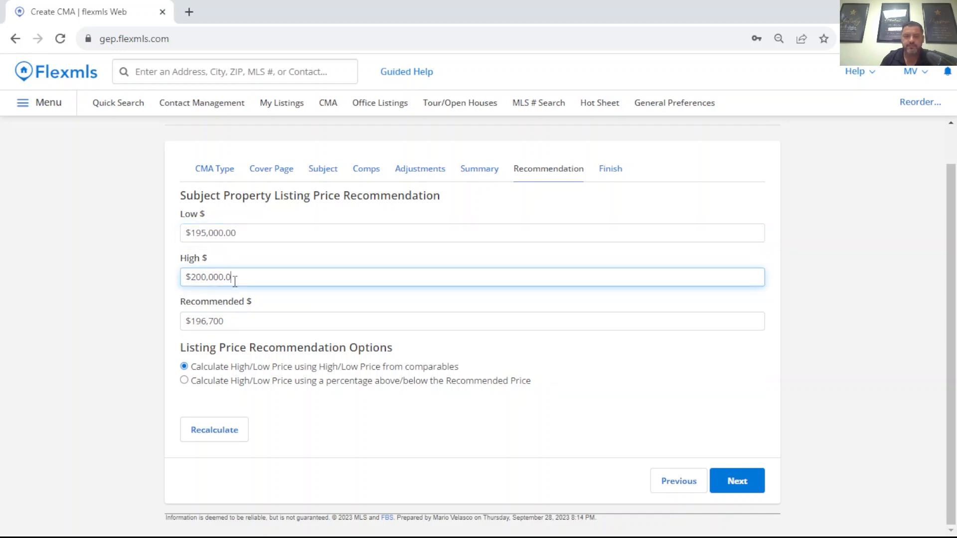
{"action": "left_click", "coordinate": [235, 323]}
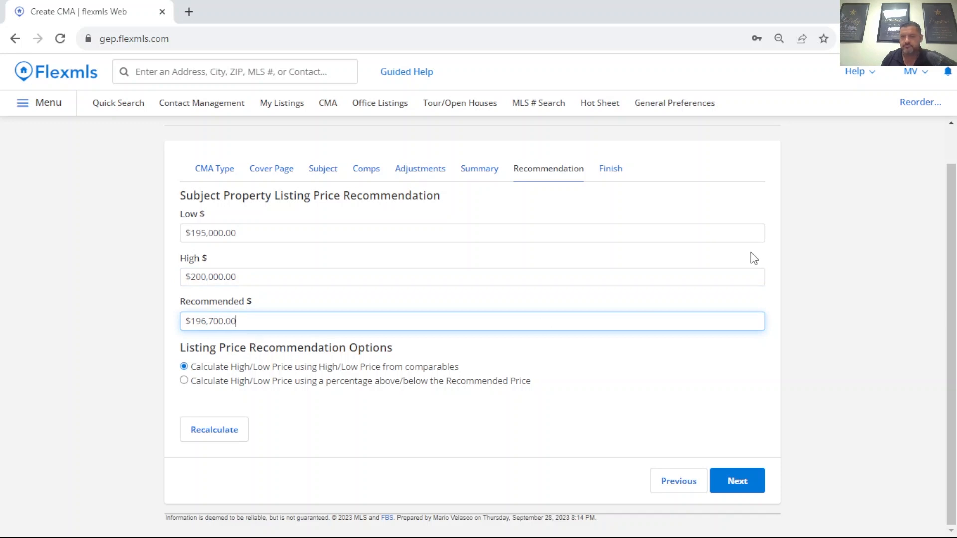
{"action": "left_click", "coordinate": [793, 254]}
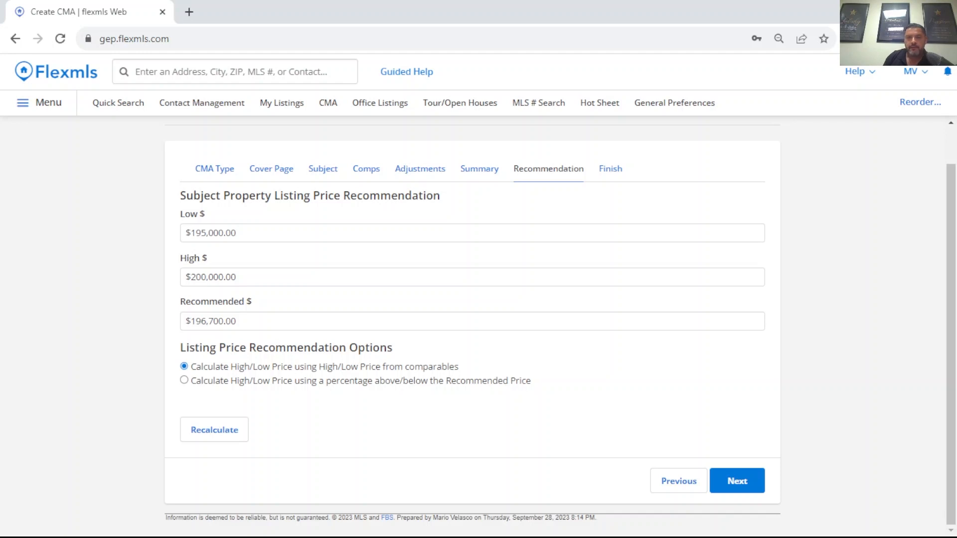
Step: Continue to the finish stage and review the CMA display options and listing detail options
{"action": "left_click", "coordinate": [741, 486]}
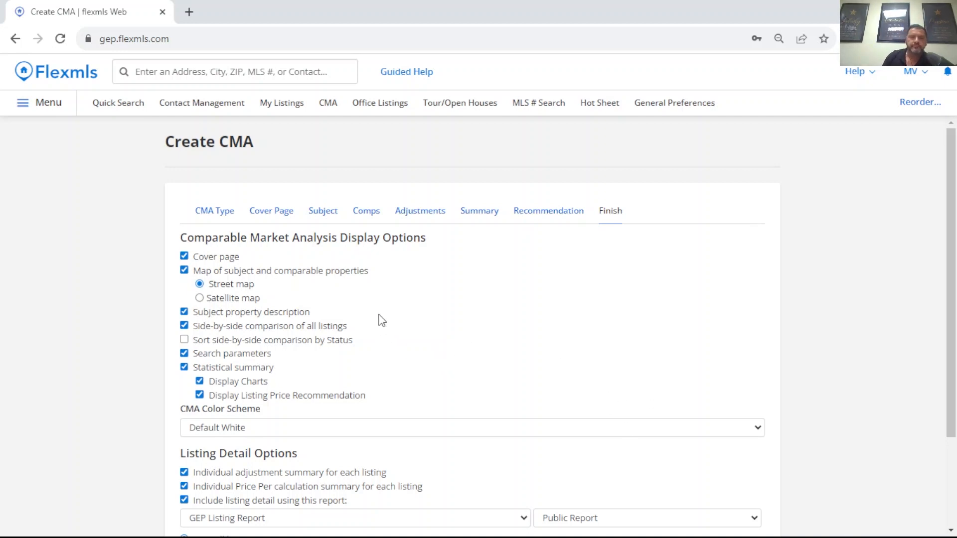
{"action": "scroll", "coordinate": [385, 313], "scroll_direction": "down", "scroll_amount": 1}
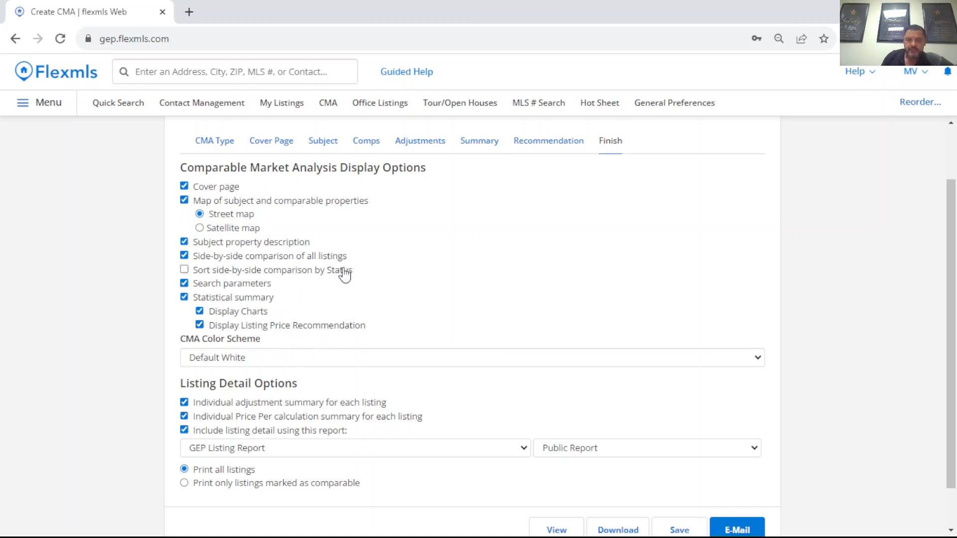
{"action": "scroll", "coordinate": [342, 273], "scroll_direction": "down", "scroll_amount": 1}
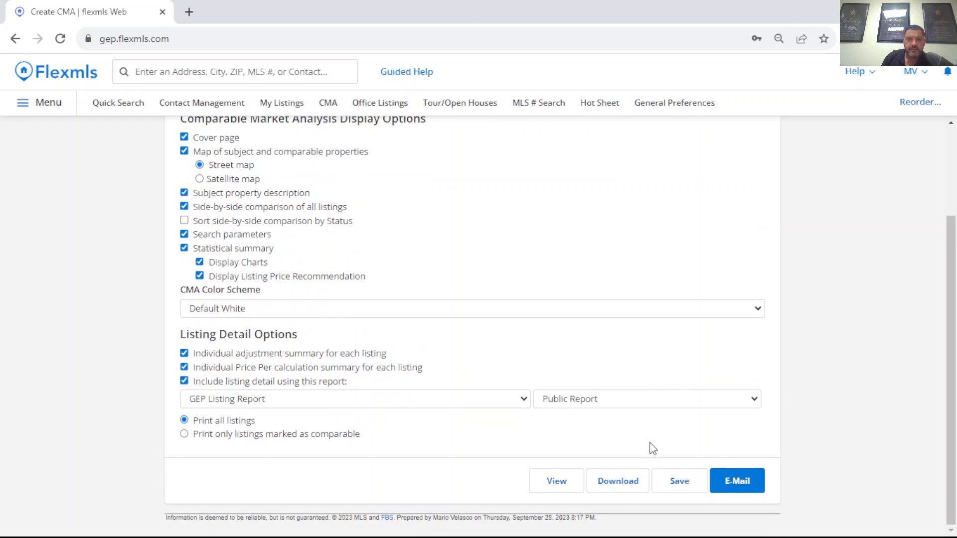
{"action": "scroll", "coordinate": [597, 261], "scroll_direction": "up", "scroll_amount": 3}
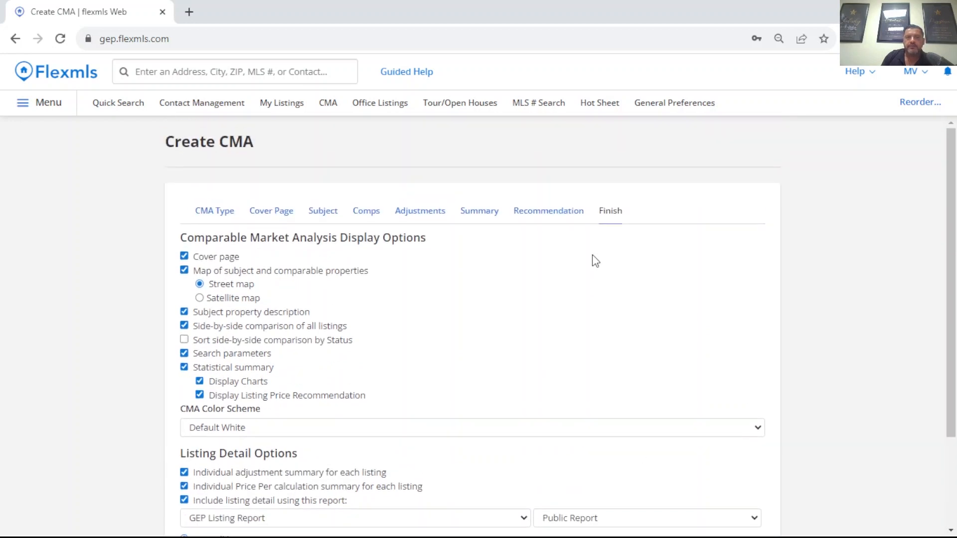
{"action": "scroll", "coordinate": [595, 262], "scroll_direction": "down", "scroll_amount": 2}
{"action": "scroll", "coordinate": [604, 264], "scroll_direction": "down", "scroll_amount": 1}
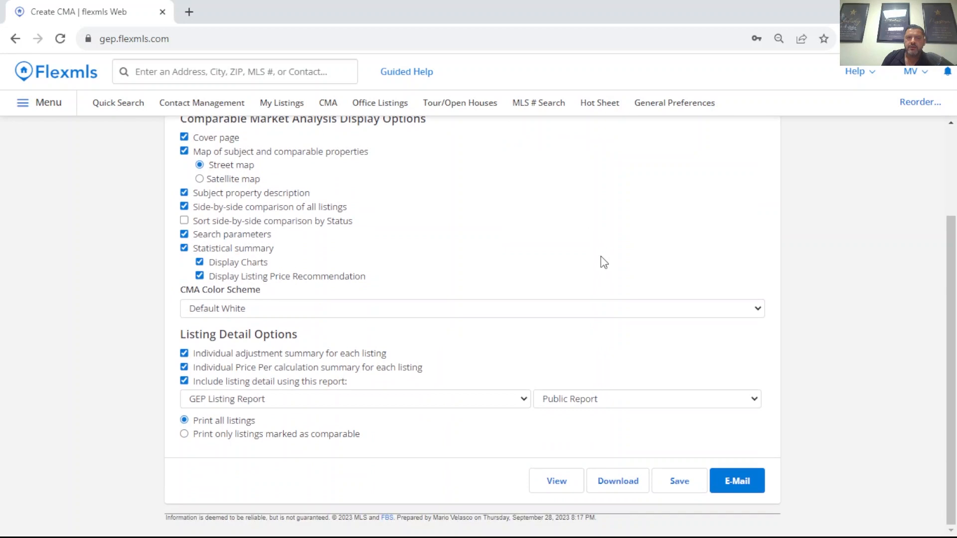
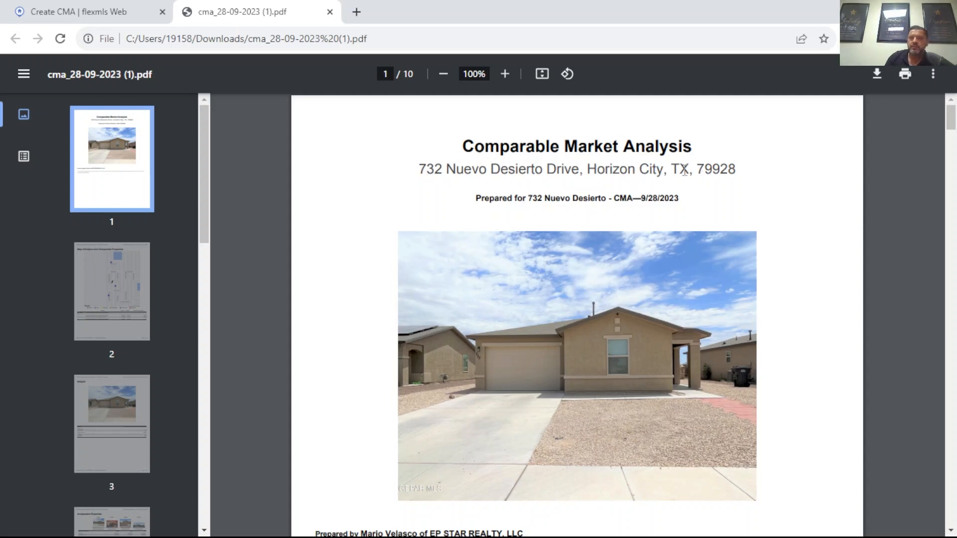
Step: Review the CMA report's cover page, the map of subject and comparable properties with its distance table, and the subject property details
{"action": "scroll", "coordinate": [679, 172], "scroll_direction": "down", "scroll_amount": 5}
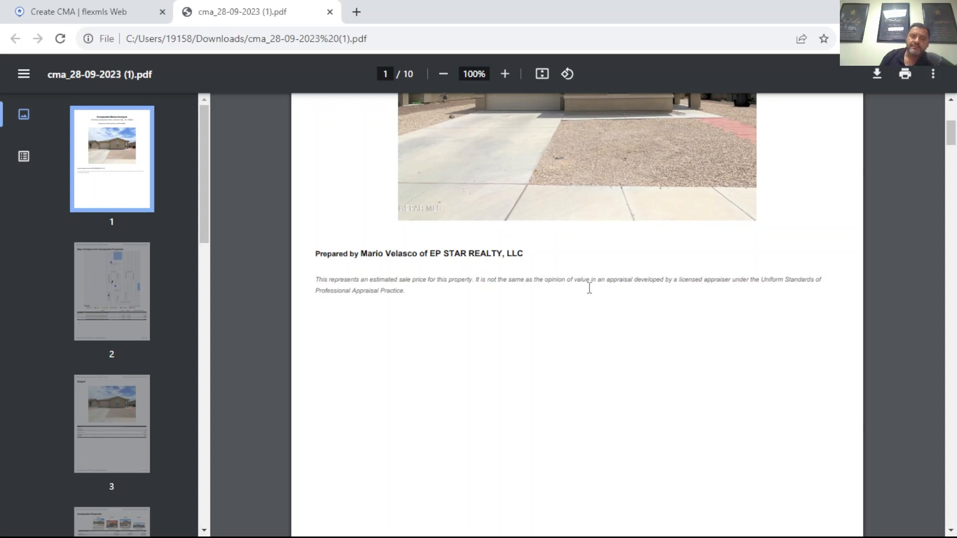
{"action": "scroll", "coordinate": [630, 256], "scroll_direction": "down", "scroll_amount": 10}
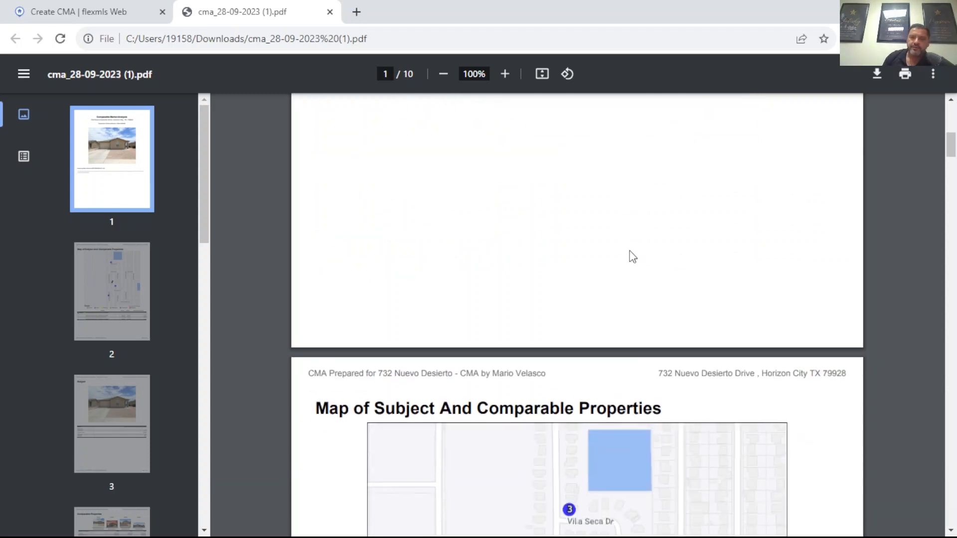
{"action": "scroll", "coordinate": [640, 263], "scroll_direction": "down", "scroll_amount": 2}
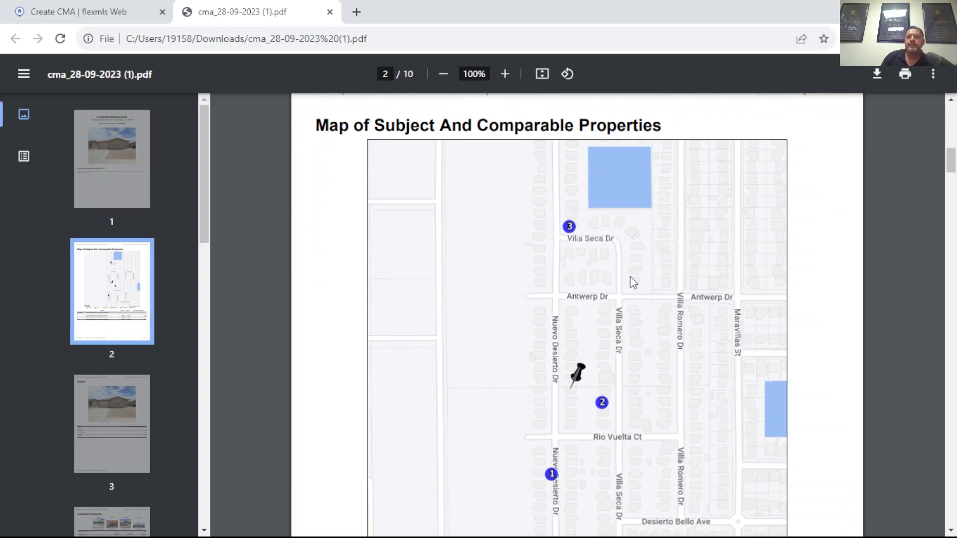
{"action": "scroll", "coordinate": [618, 239], "scroll_direction": "down", "scroll_amount": 2}
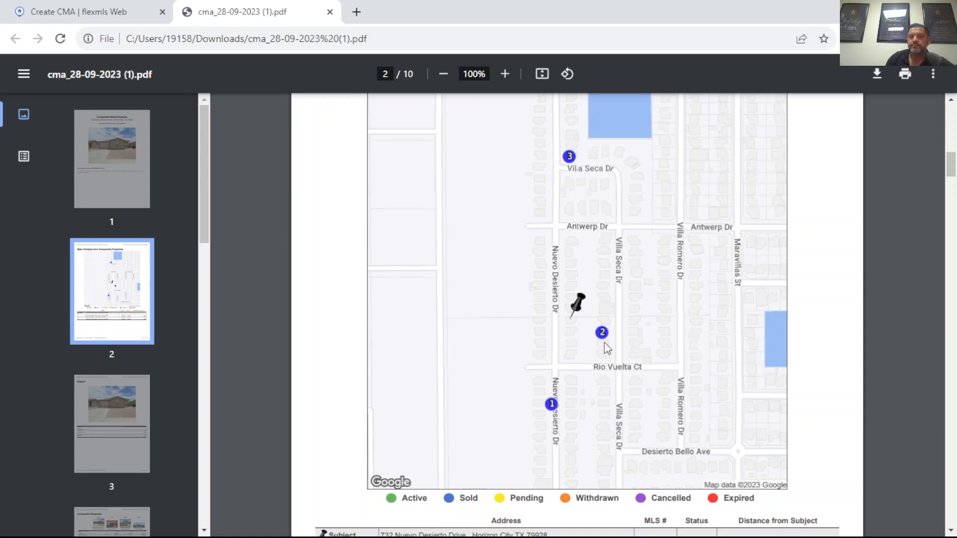
{"action": "scroll", "coordinate": [642, 288], "scroll_direction": "down", "scroll_amount": 3}
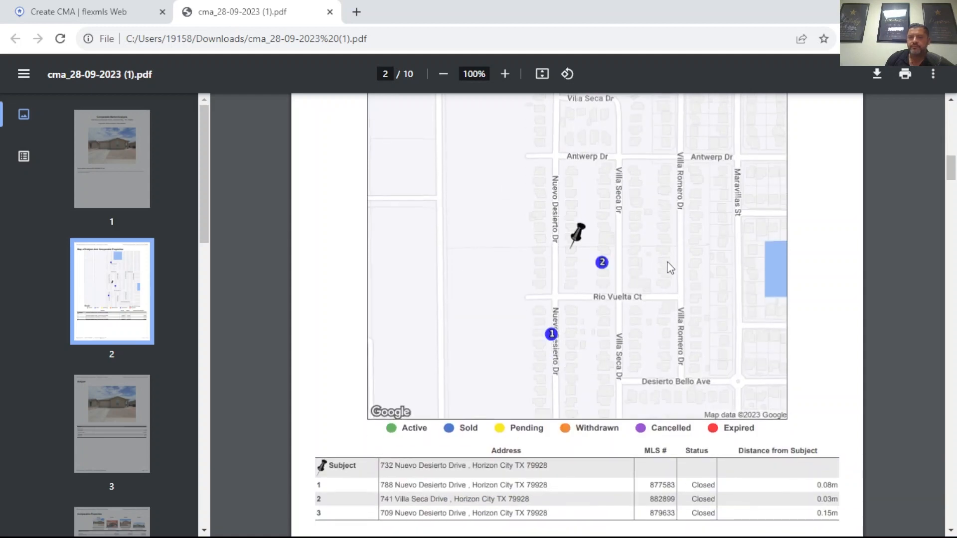
{"action": "scroll", "coordinate": [708, 259], "scroll_direction": "down", "scroll_amount": 7}
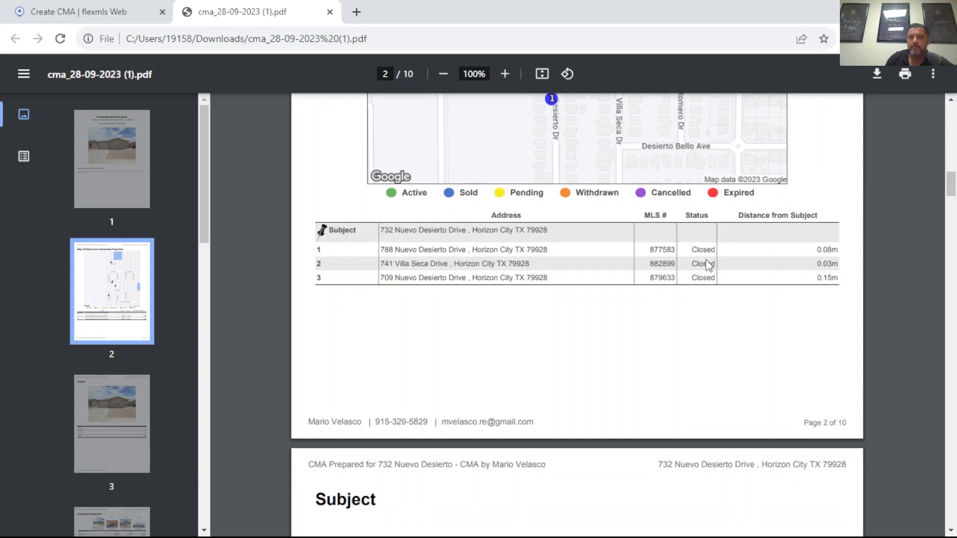
{"action": "scroll", "coordinate": [707, 264], "scroll_direction": "down", "scroll_amount": 6}
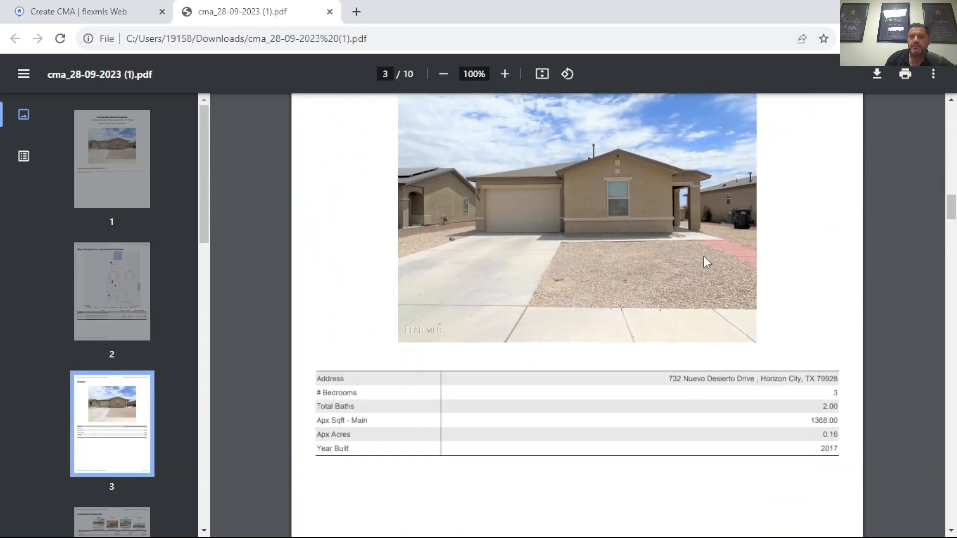
{"action": "scroll", "coordinate": [706, 259], "scroll_direction": "up", "scroll_amount": 3}
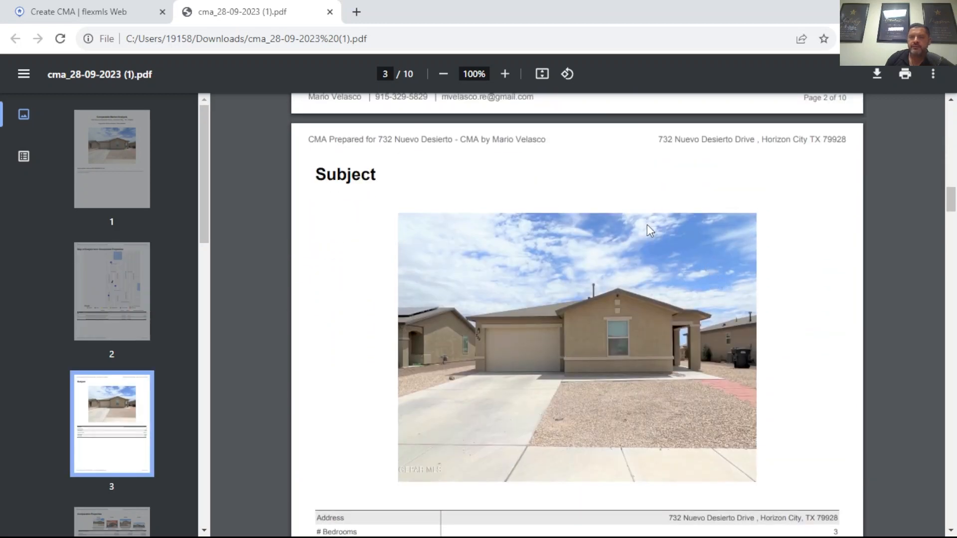
{"action": "scroll", "coordinate": [647, 223], "scroll_direction": "down", "scroll_amount": 3}
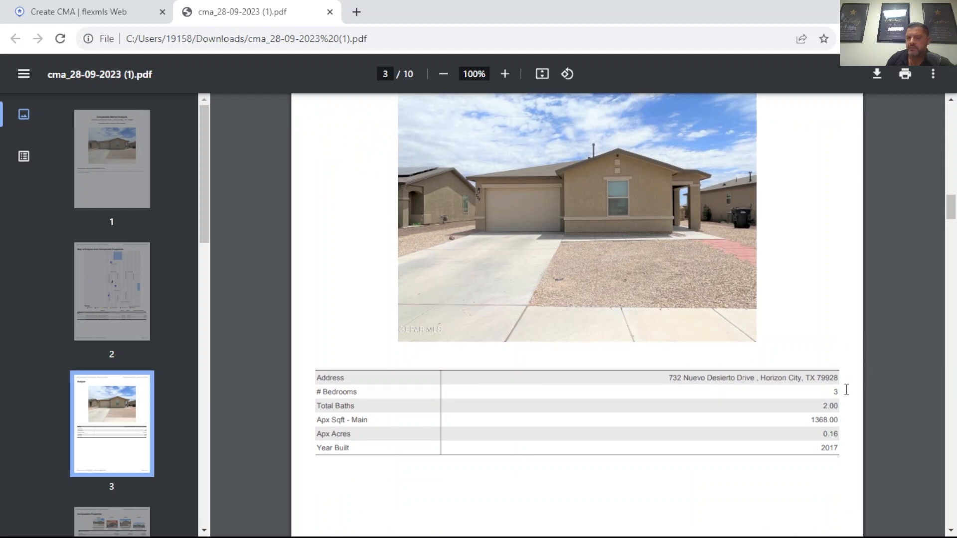
{"action": "scroll", "coordinate": [831, 382], "scroll_direction": "down", "scroll_amount": 2}
{"action": "scroll", "coordinate": [825, 354], "scroll_direction": "down", "scroll_amount": 7}
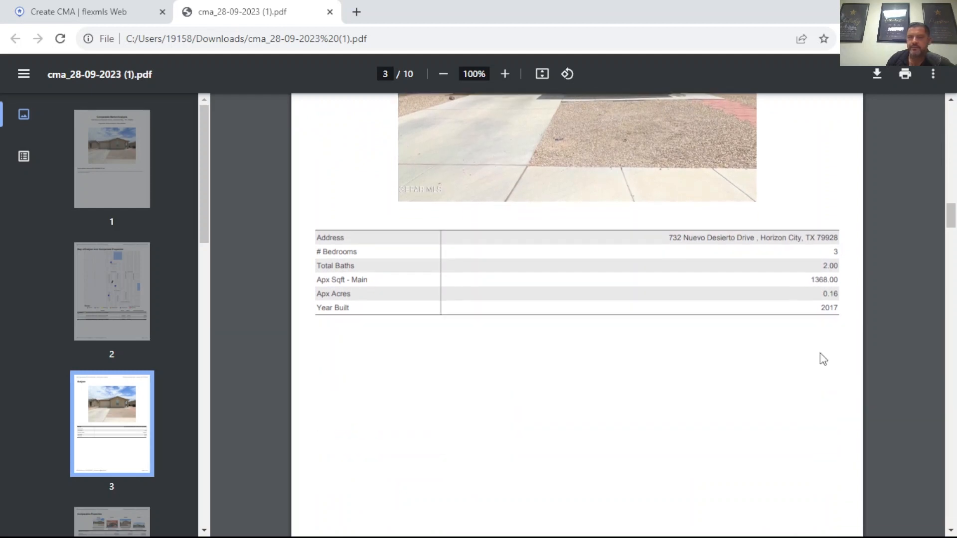
Step: Examine the report's comparable properties table, price analysis charts, and summary of closed listings with the overall market analysis
{"action": "scroll", "coordinate": [726, 317], "scroll_direction": "down", "scroll_amount": 4}
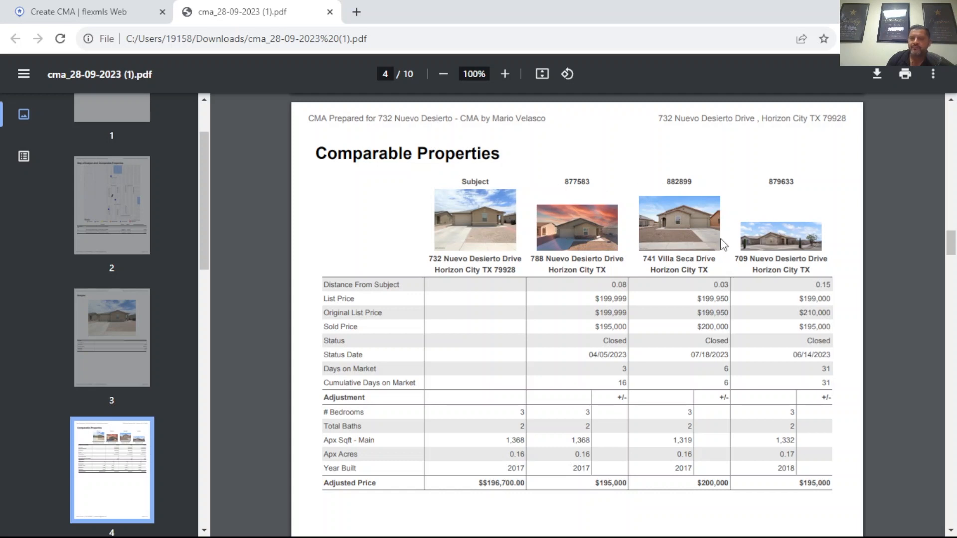
{"action": "scroll", "coordinate": [720, 239], "scroll_direction": "down", "scroll_amount": 2}
{"action": "scroll", "coordinate": [687, 250], "scroll_direction": "down", "scroll_amount": 10}
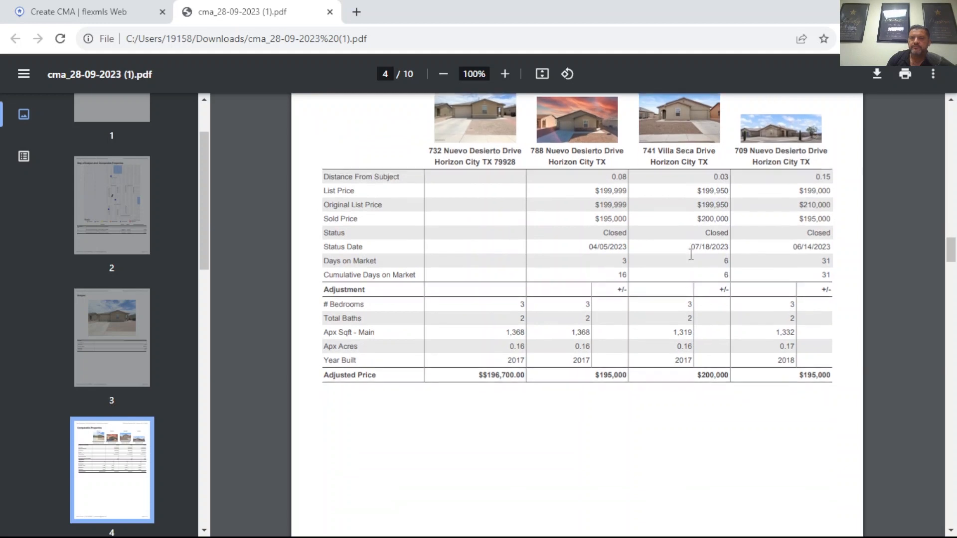
{"action": "scroll", "coordinate": [688, 256], "scroll_direction": "down", "scroll_amount": 3}
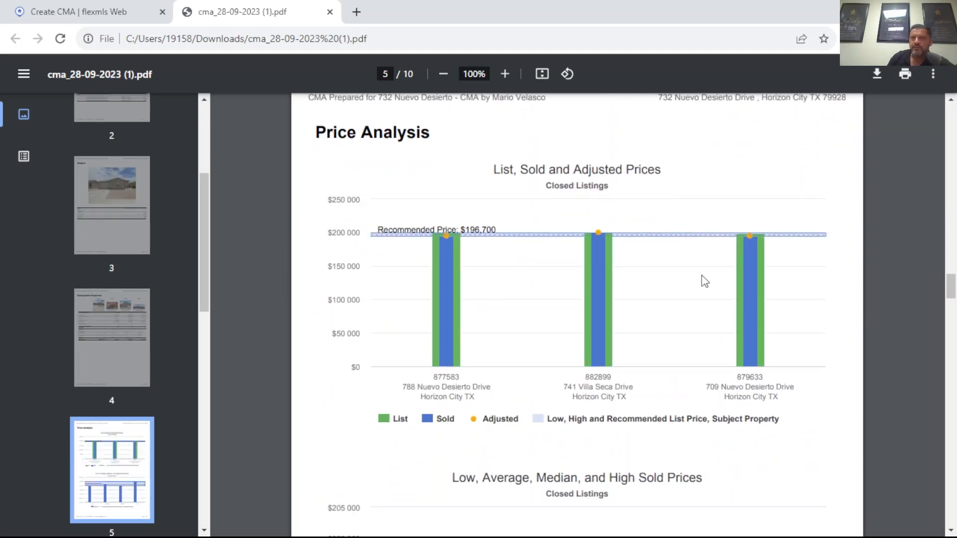
{"action": "scroll", "coordinate": [716, 260], "scroll_direction": "down", "scroll_amount": 2}
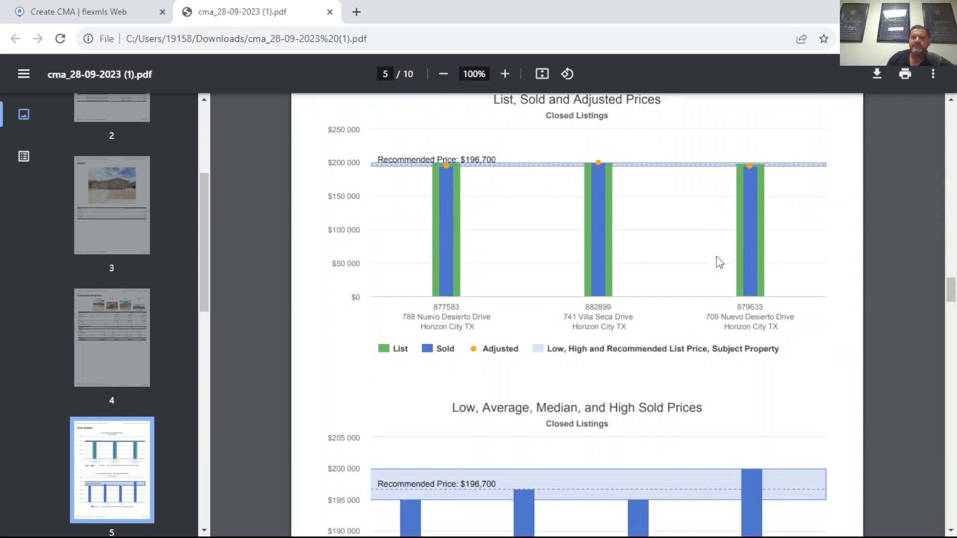
{"action": "scroll", "coordinate": [716, 261], "scroll_direction": "down", "scroll_amount": 3}
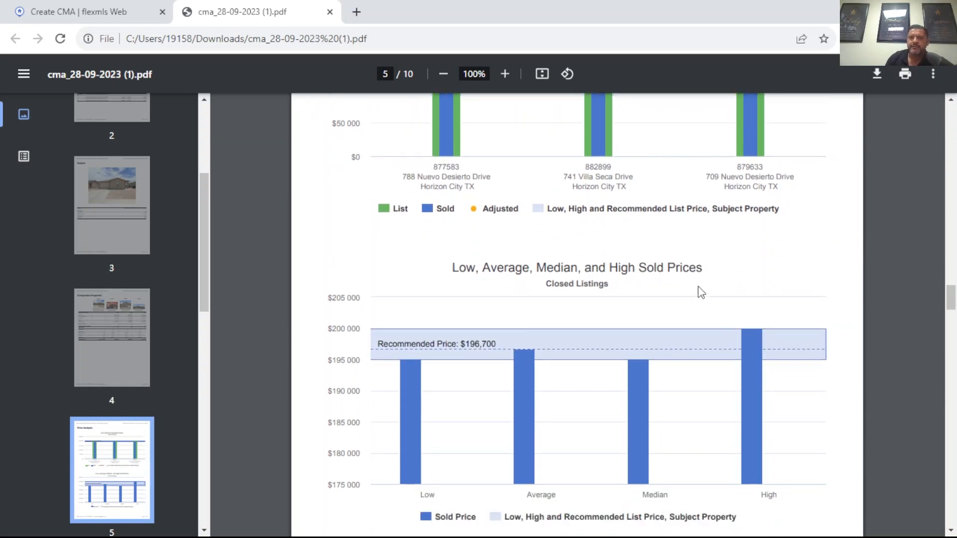
{"action": "scroll", "coordinate": [675, 276], "scroll_direction": "down", "scroll_amount": 3}
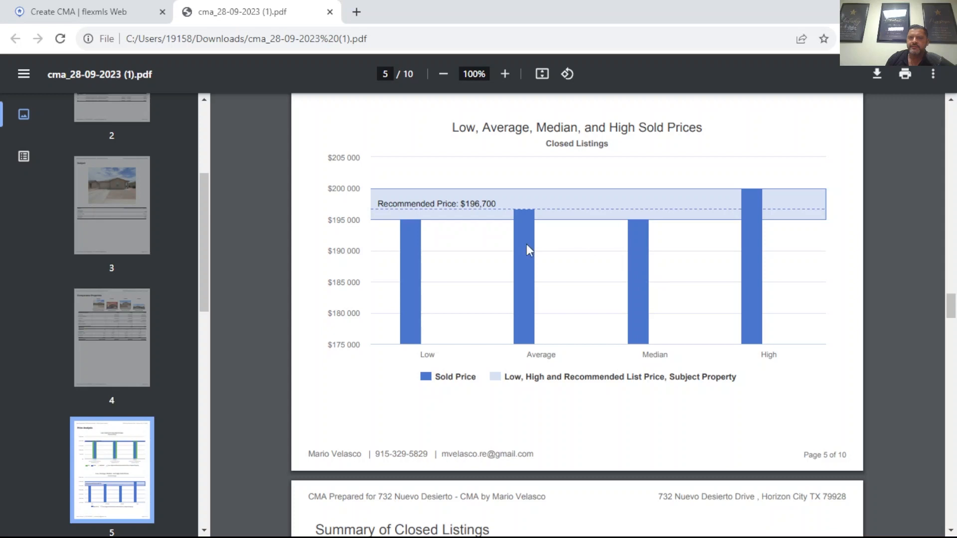
{"action": "scroll", "coordinate": [692, 225], "scroll_direction": "down", "scroll_amount": 8}
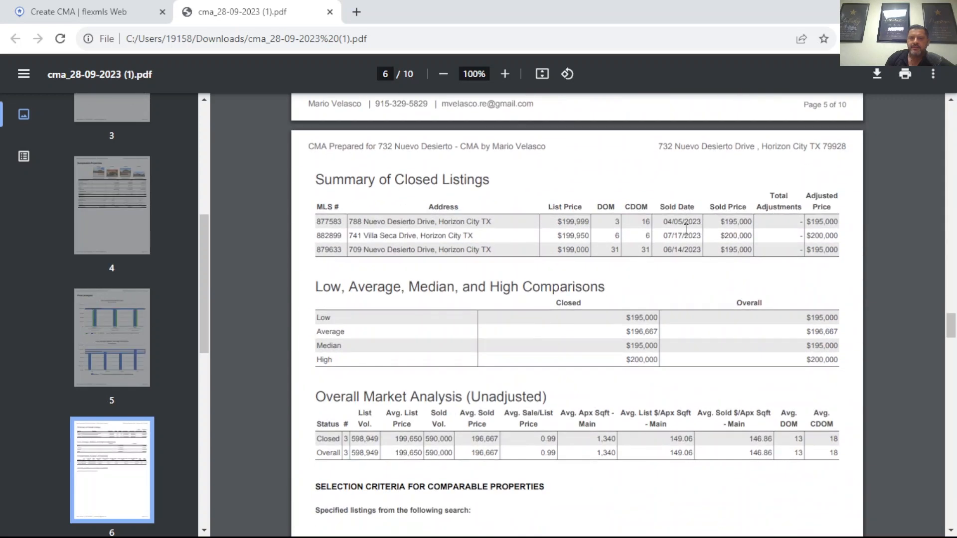
{"action": "scroll", "coordinate": [683, 229], "scroll_direction": "down", "scroll_amount": 3}
{"action": "scroll", "coordinate": [648, 312], "scroll_direction": "down", "scroll_amount": 6}
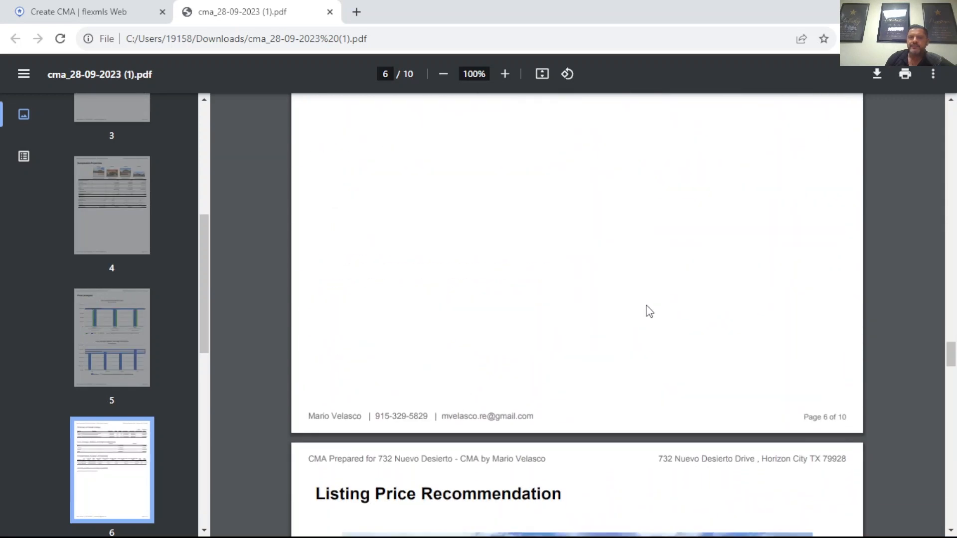
Step: Examine the Listing Price Recommendation page and highlight the high and recommended prices in its table
{"action": "scroll", "coordinate": [648, 312], "scroll_direction": "down", "scroll_amount": 5}
{"action": "scroll", "coordinate": [680, 325], "scroll_direction": "down", "scroll_amount": 4}
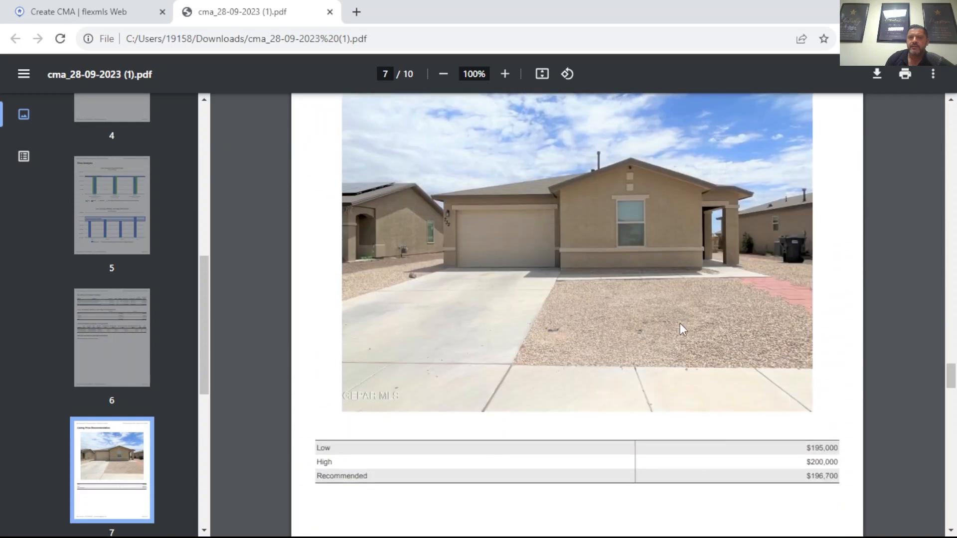
{"action": "scroll", "coordinate": [679, 323], "scroll_direction": "up", "scroll_amount": 3}
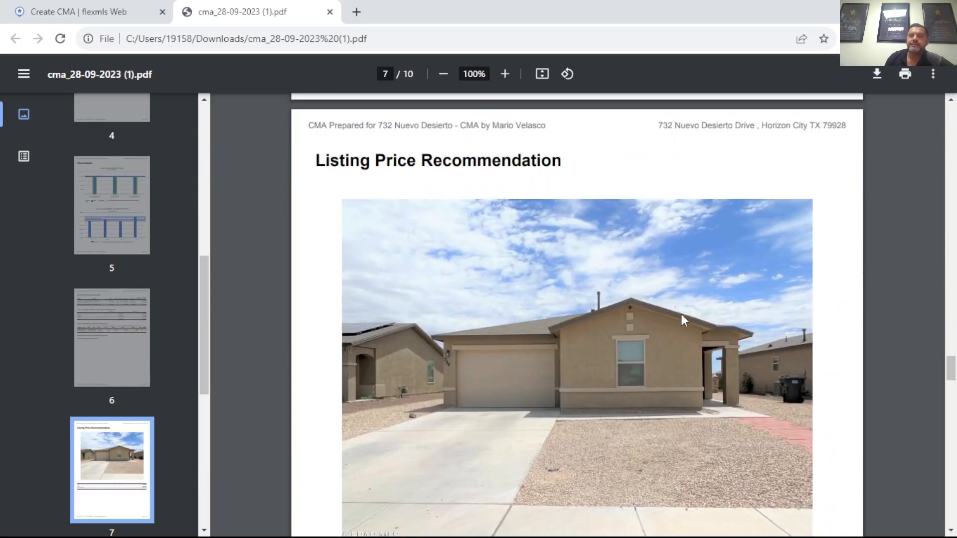
{"action": "scroll", "coordinate": [628, 320], "scroll_direction": "down", "scroll_amount": 4}
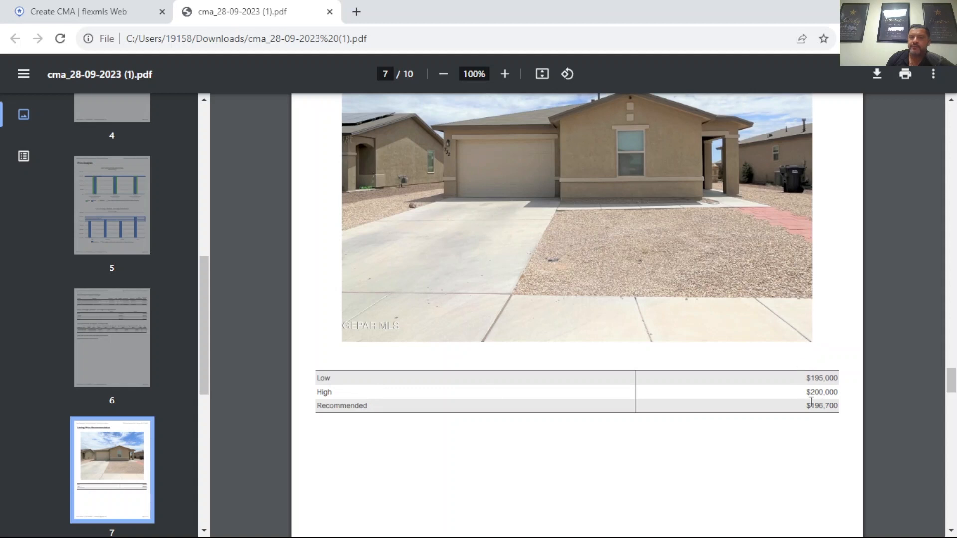
{"action": "left_click_drag", "start_coordinate": [806, 405], "coordinate": [845, 401]}
{"action": "left_click", "coordinate": [831, 408]}
{"action": "left_click_drag", "start_coordinate": [806, 391], "coordinate": [845, 391]}
{"action": "left_click", "coordinate": [808, 409]}
{"action": "left_click_drag", "start_coordinate": [805, 410], "coordinate": [830, 410]}
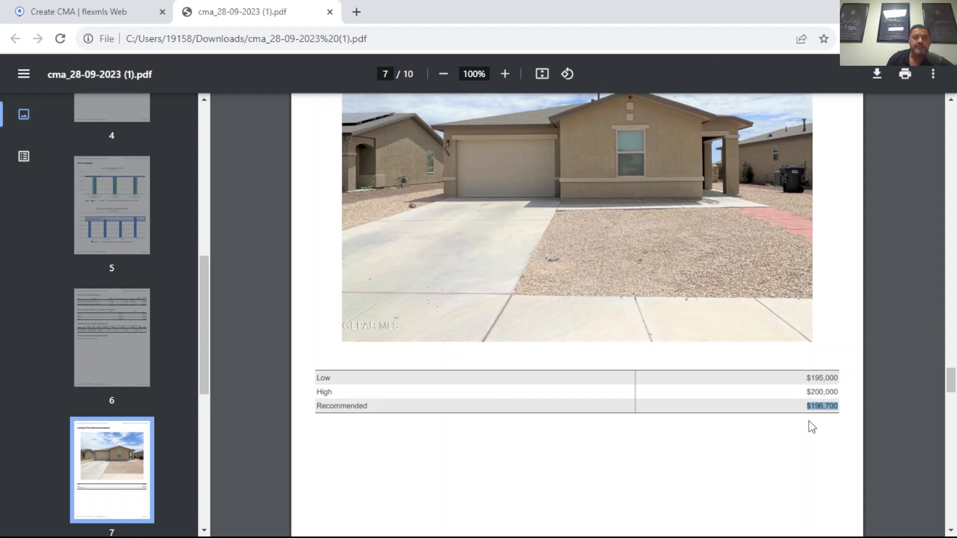
Step: Review the detailed listing sheets of the three closed comparables through the last page of the report
{"action": "scroll", "coordinate": [639, 387], "scroll_direction": "down", "scroll_amount": 5}
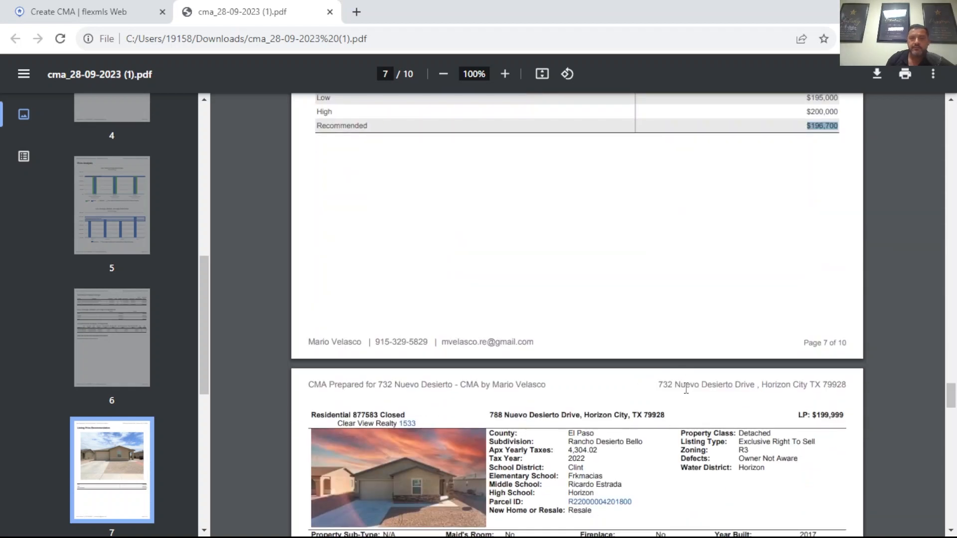
{"action": "left_click", "coordinate": [647, 299]}
{"action": "scroll", "coordinate": [653, 300], "scroll_direction": "down", "scroll_amount": 4}
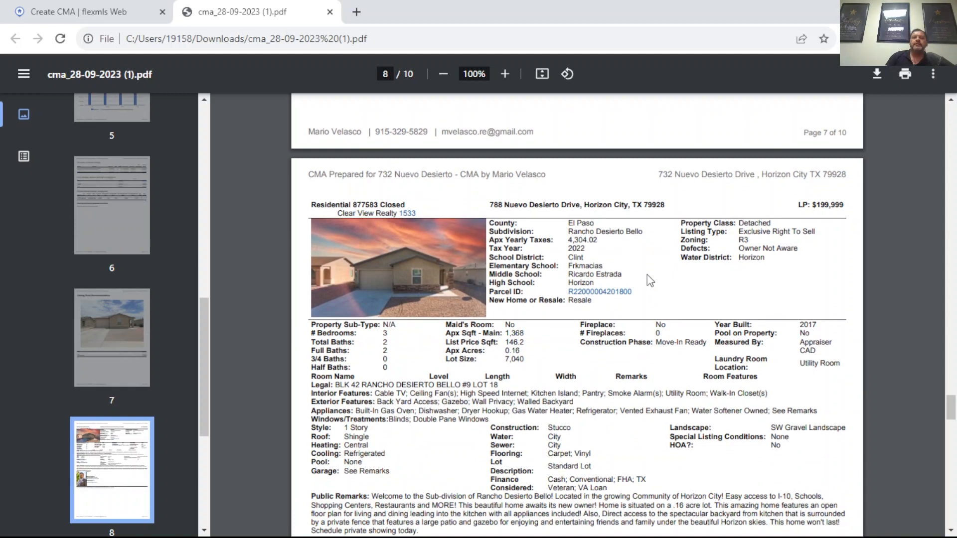
{"action": "scroll", "coordinate": [663, 283], "scroll_direction": "down", "scroll_amount": 3}
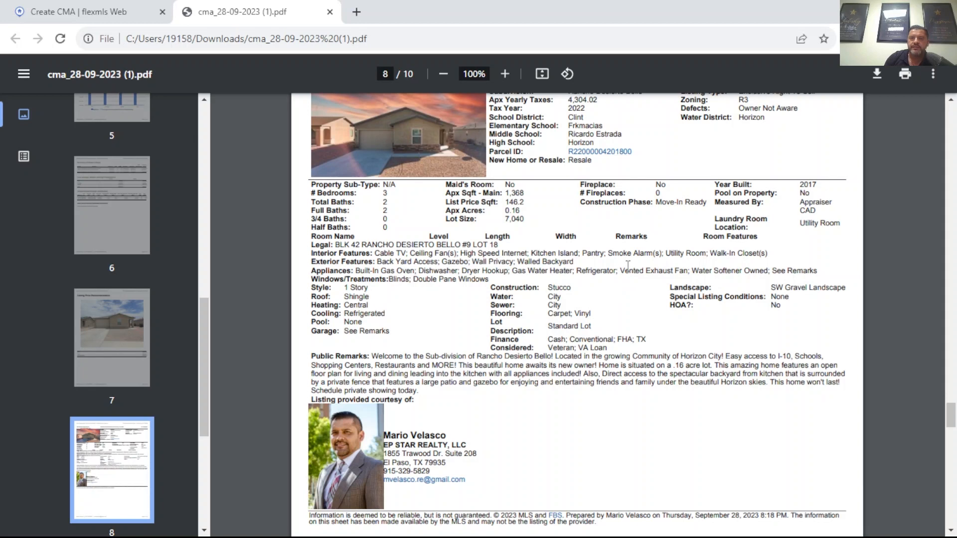
{"action": "scroll", "coordinate": [623, 269], "scroll_direction": "down", "scroll_amount": 12}
{"action": "scroll", "coordinate": [628, 273], "scroll_direction": "down", "scroll_amount": 5}
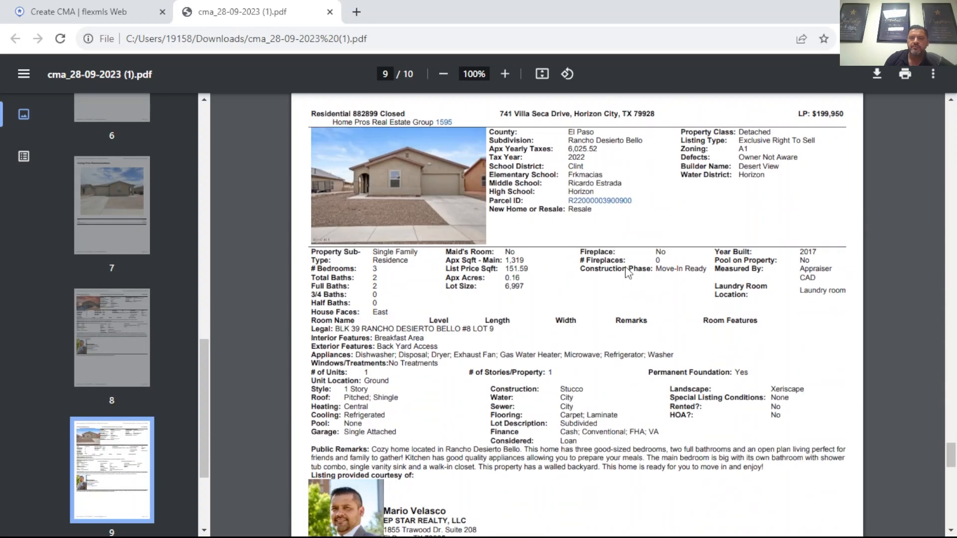
{"action": "scroll", "coordinate": [627, 272], "scroll_direction": "down", "scroll_amount": 14}
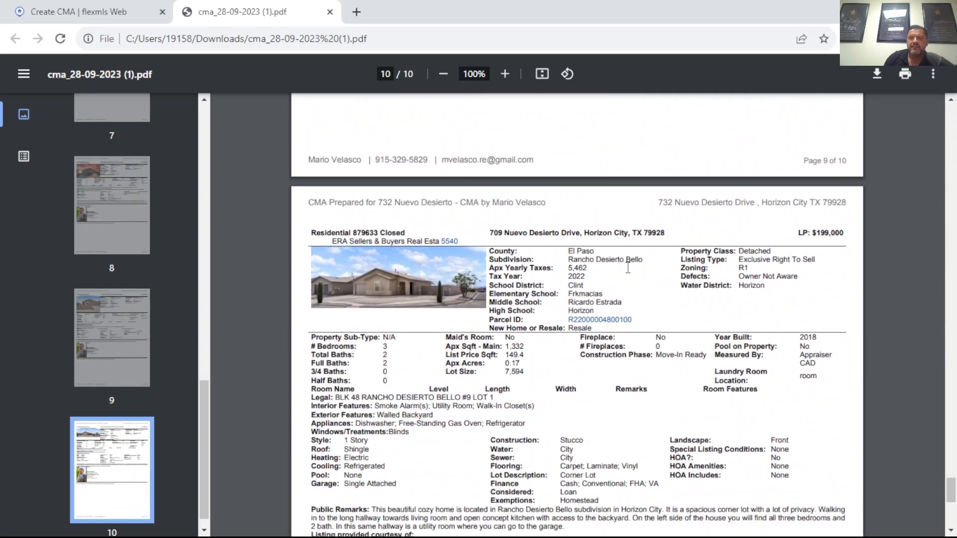
{"action": "scroll", "coordinate": [588, 309], "scroll_direction": "down", "scroll_amount": 4}
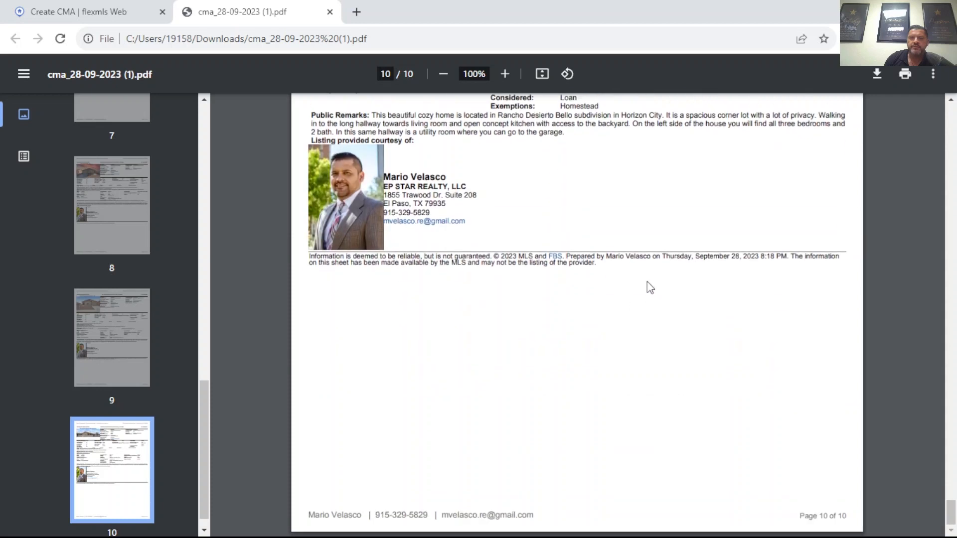
Step: Look over the comparables' listing sheets again and return to the report's cover page
{"action": "scroll", "coordinate": [662, 296], "scroll_direction": "up", "scroll_amount": 8}
{"action": "scroll", "coordinate": [674, 304], "scroll_direction": "up", "scroll_amount": 20}
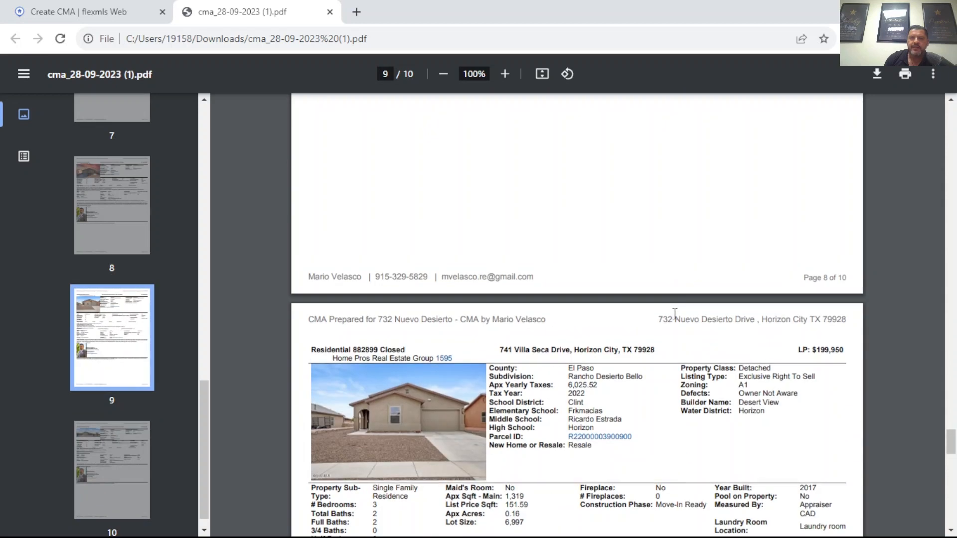
{"action": "scroll", "coordinate": [677, 316], "scroll_direction": "up", "scroll_amount": 7}
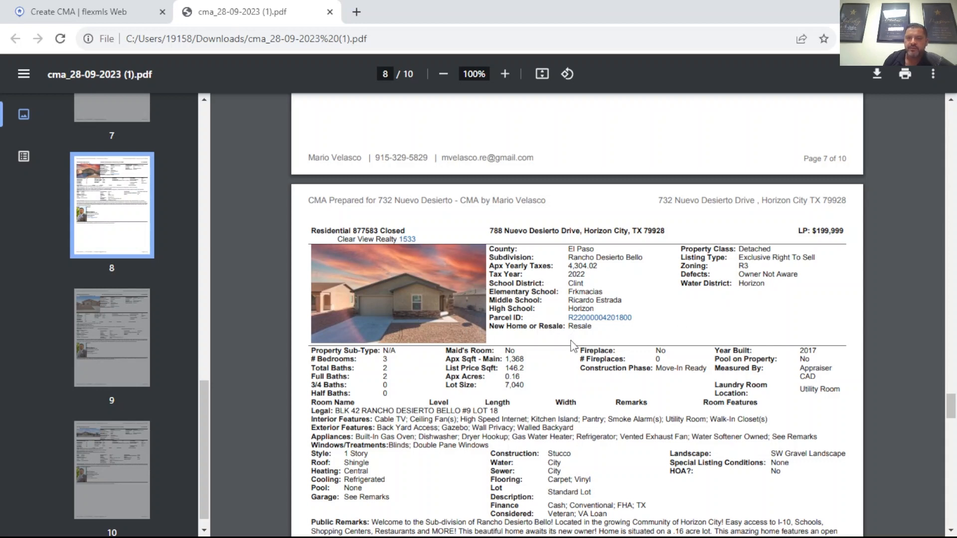
{"action": "scroll", "coordinate": [606, 336], "scroll_direction": "down", "scroll_amount": 20}
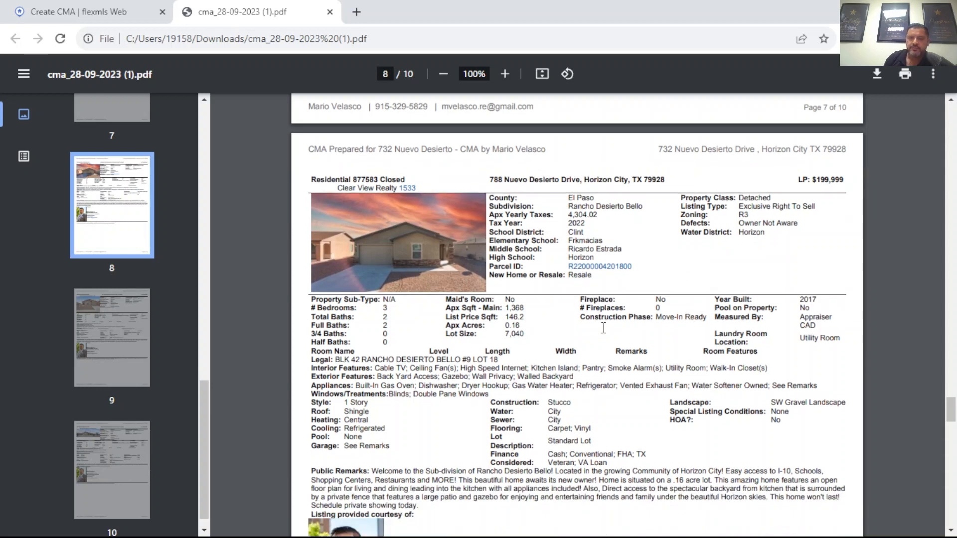
{"action": "scroll", "coordinate": [608, 326], "scroll_direction": "down", "scroll_amount": 15}
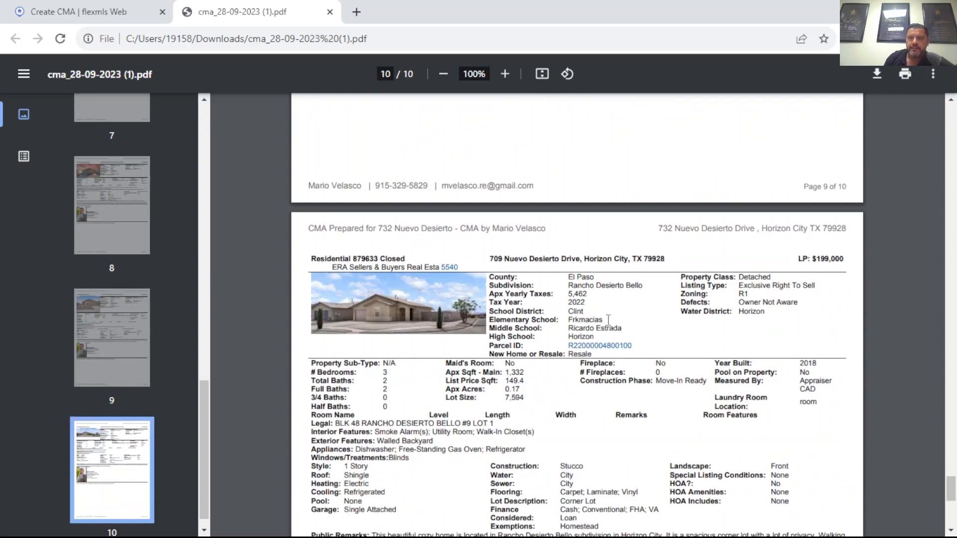
{"action": "scroll", "coordinate": [603, 324], "scroll_direction": "up", "scroll_amount": 12}
{"action": "scroll", "coordinate": [683, 339], "scroll_direction": "up", "scroll_amount": 20}
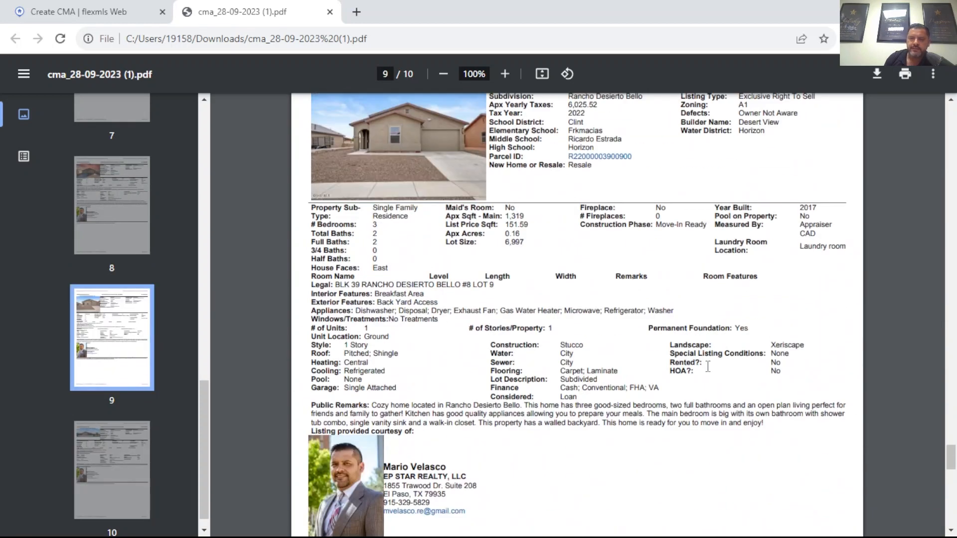
{"action": "scroll", "coordinate": [710, 354], "scroll_direction": "up", "scroll_amount": 5}
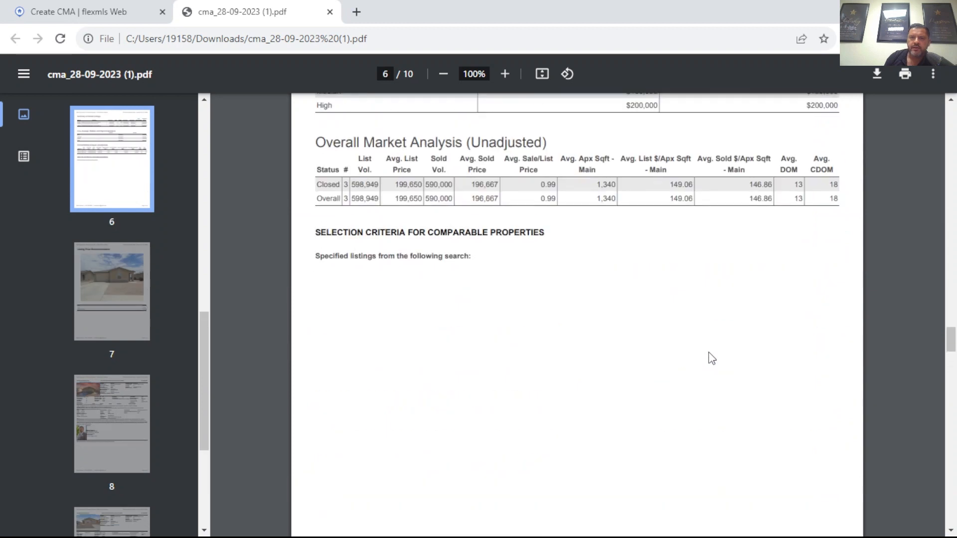
{"action": "left_click_drag", "start_coordinate": [949, 342], "coordinate": [941, 114]}
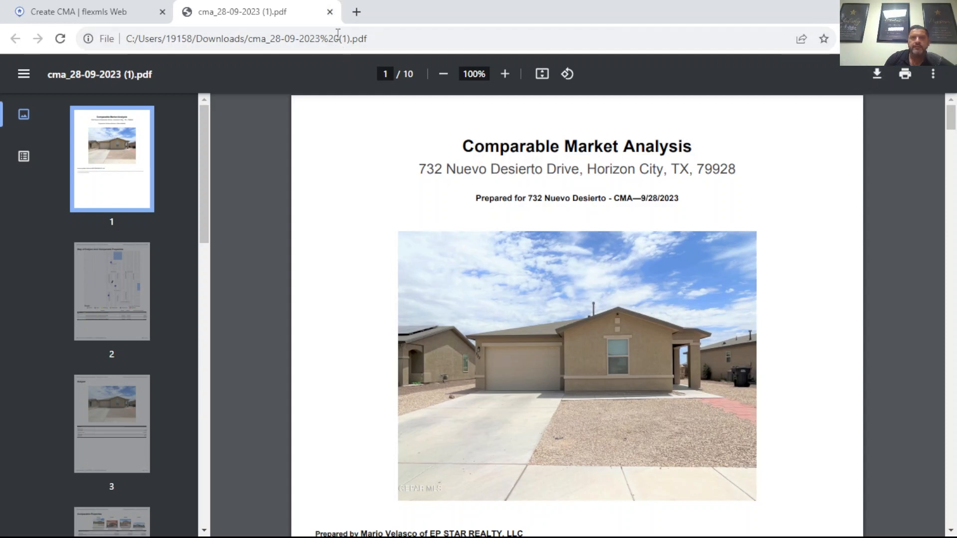
Step: Close the downloaded PDF and open the CMA report for on-screen viewing from the Finish options
{"action": "left_click", "coordinate": [329, 12]}
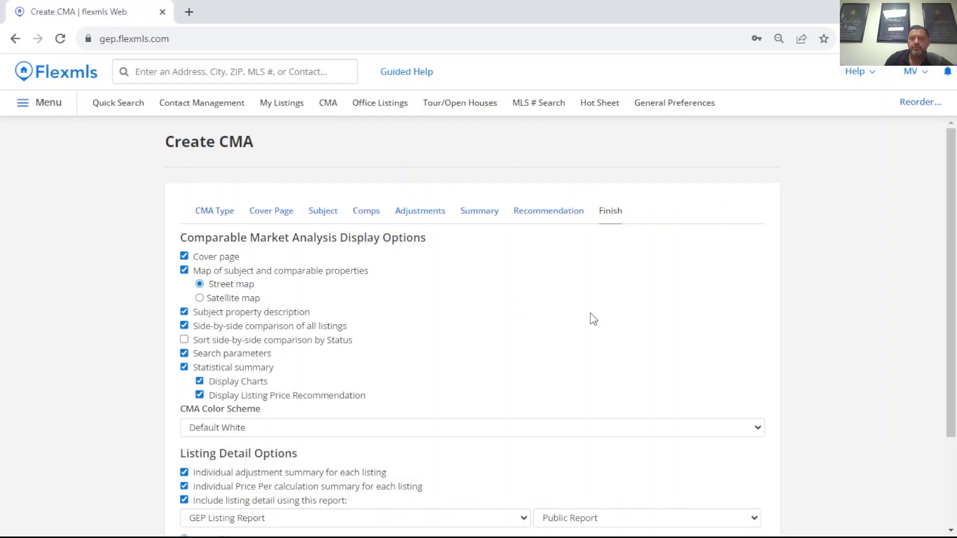
{"action": "scroll", "coordinate": [591, 314], "scroll_direction": "down", "scroll_amount": 3}
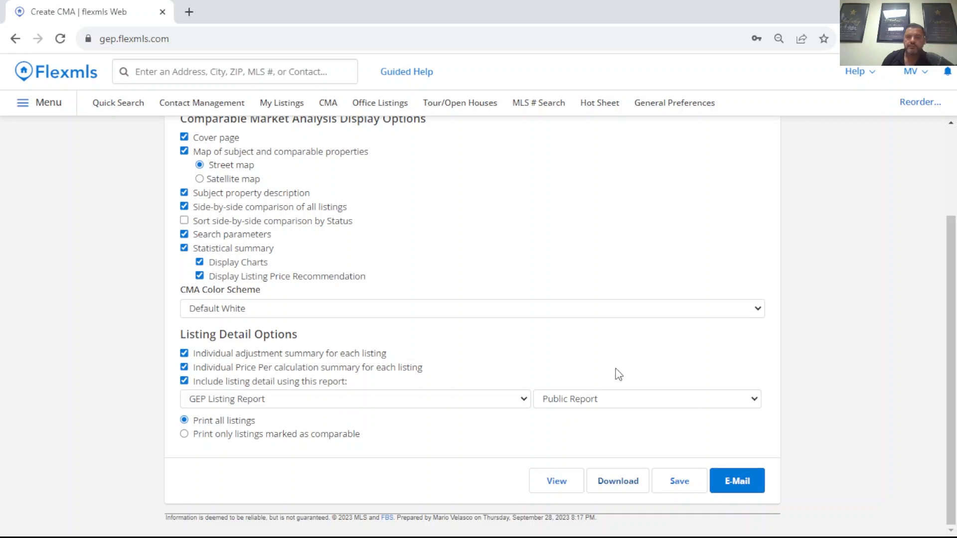
{"action": "left_click", "coordinate": [567, 486]}
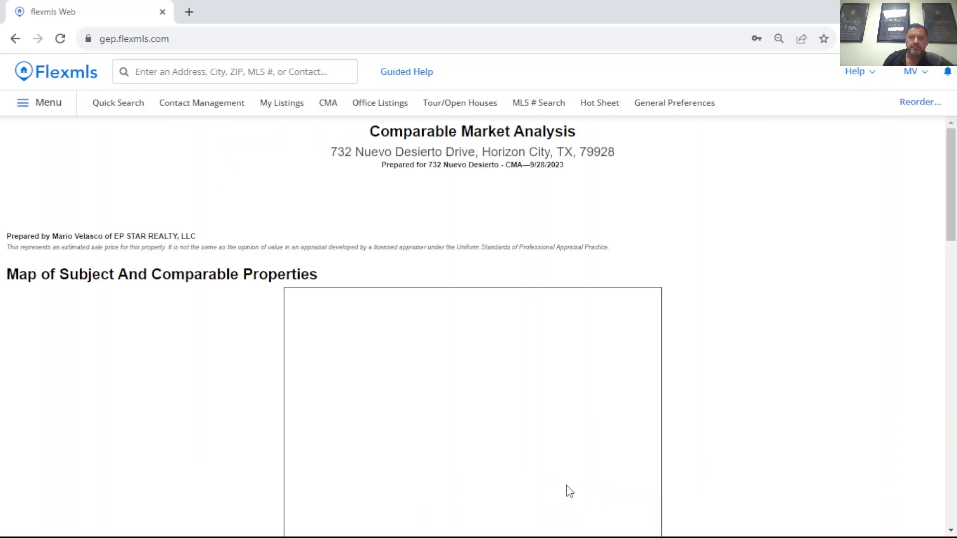
Step: Examine the on-screen report's comparables map, price analysis charts, and listing price recommendation table
{"action": "scroll", "coordinate": [576, 278], "scroll_direction": "down", "scroll_amount": 5}
{"action": "scroll", "coordinate": [581, 284], "scroll_direction": "down", "scroll_amount": 20}
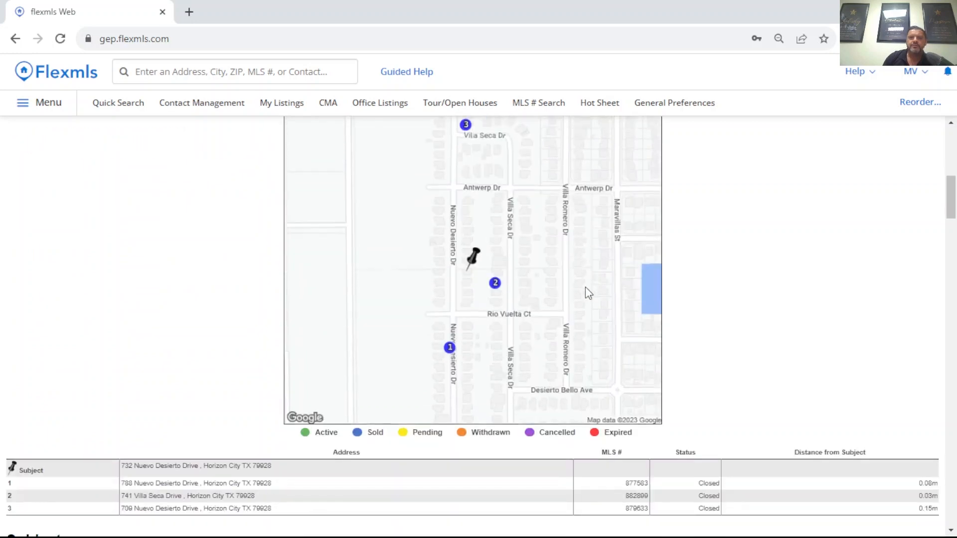
{"action": "scroll", "coordinate": [586, 289], "scroll_direction": "down", "scroll_amount": 10}
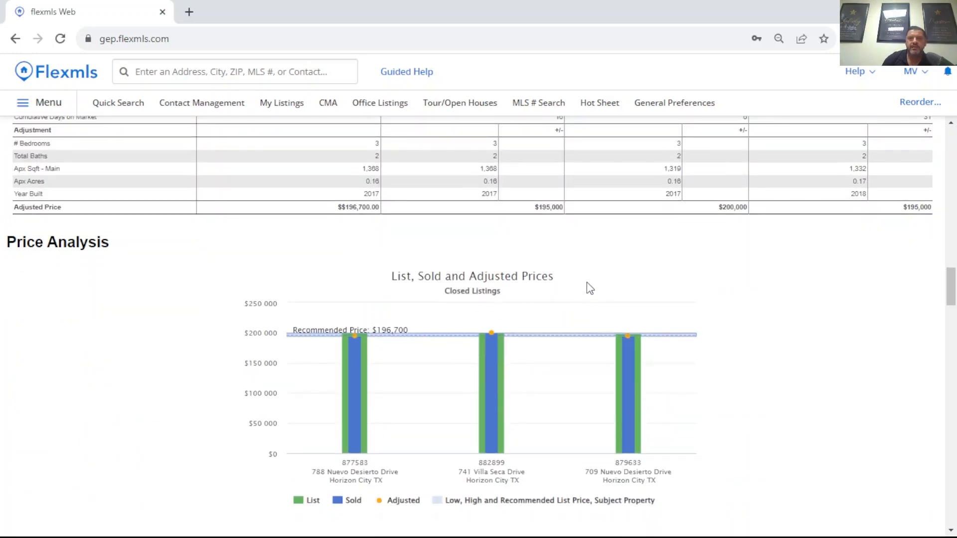
{"action": "scroll", "coordinate": [584, 274], "scroll_direction": "up", "scroll_amount": 6}
{"action": "scroll", "coordinate": [590, 275], "scroll_direction": "up", "scroll_amount": 8}
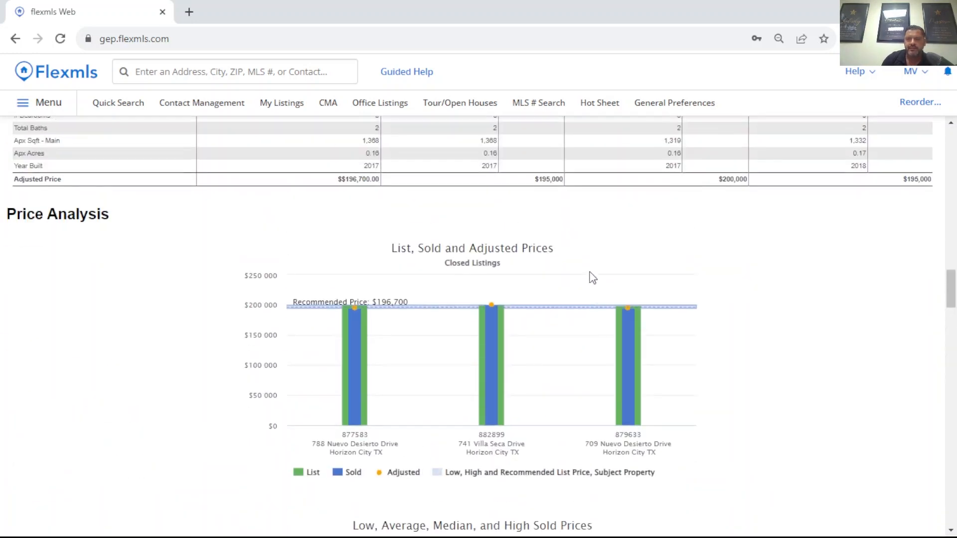
{"action": "scroll", "coordinate": [598, 274], "scroll_direction": "down", "scroll_amount": 8}
{"action": "scroll", "coordinate": [599, 274], "scroll_direction": "down", "scroll_amount": 7}
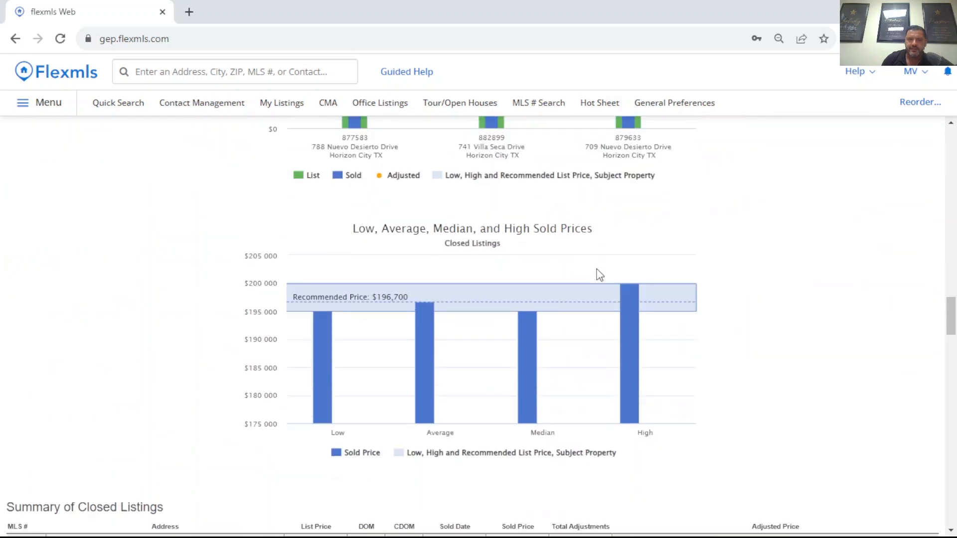
{"action": "scroll", "coordinate": [597, 267], "scroll_direction": "down", "scroll_amount": 6}
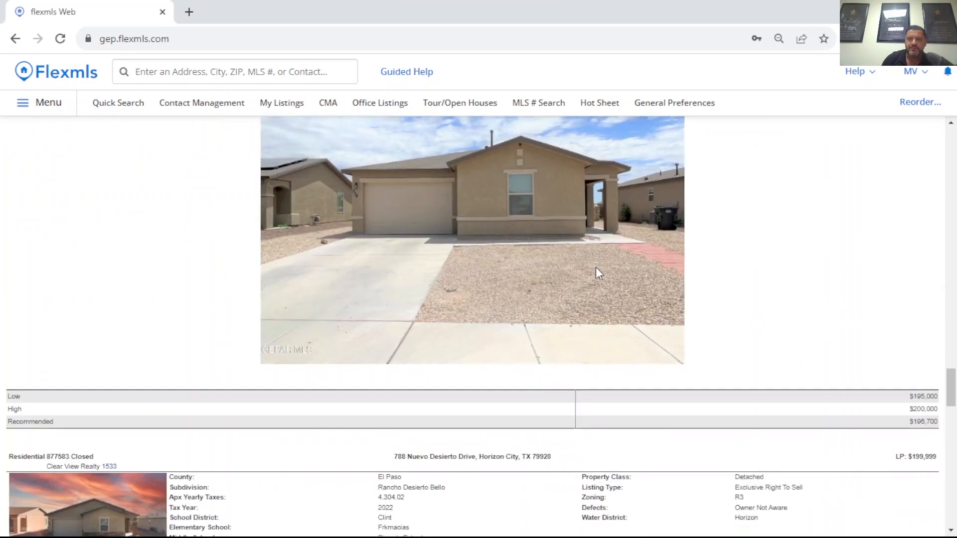
Step: Return to the on-screen report's cover and look over the property map and subject property details again
{"action": "scroll", "coordinate": [624, 260], "scroll_direction": "up", "scroll_amount": 15}
{"action": "scroll", "coordinate": [650, 256], "scroll_direction": "up", "scroll_amount": 15}
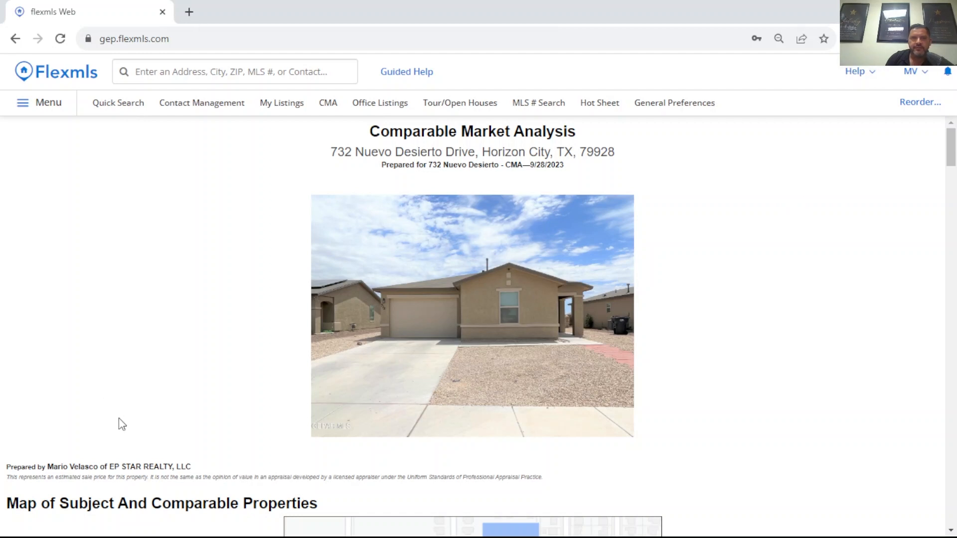
{"action": "scroll", "coordinate": [390, 344], "scroll_direction": "down", "scroll_amount": 8}
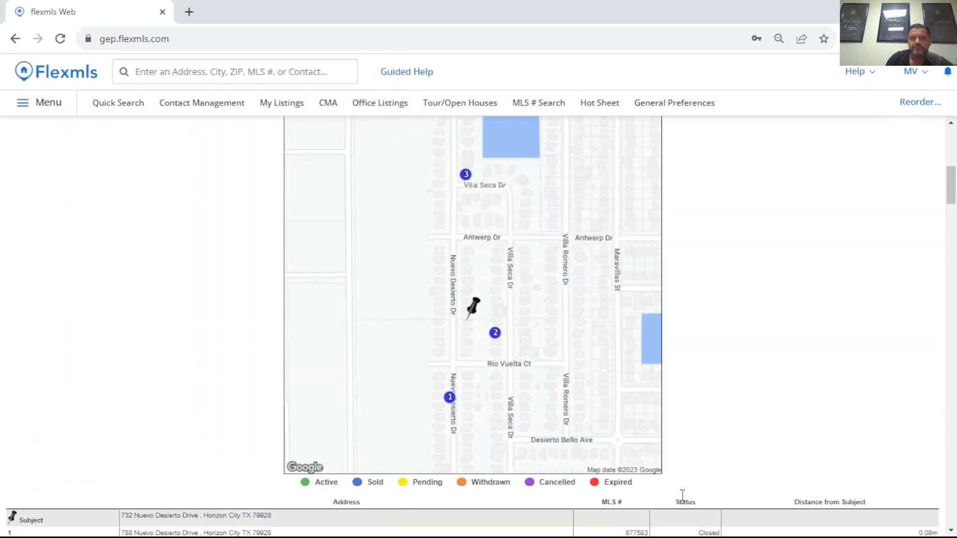
{"action": "scroll", "coordinate": [682, 495], "scroll_direction": "down", "scroll_amount": 9}
{"action": "left_click_drag", "start_coordinate": [951, 234], "coordinate": [21, 20]}
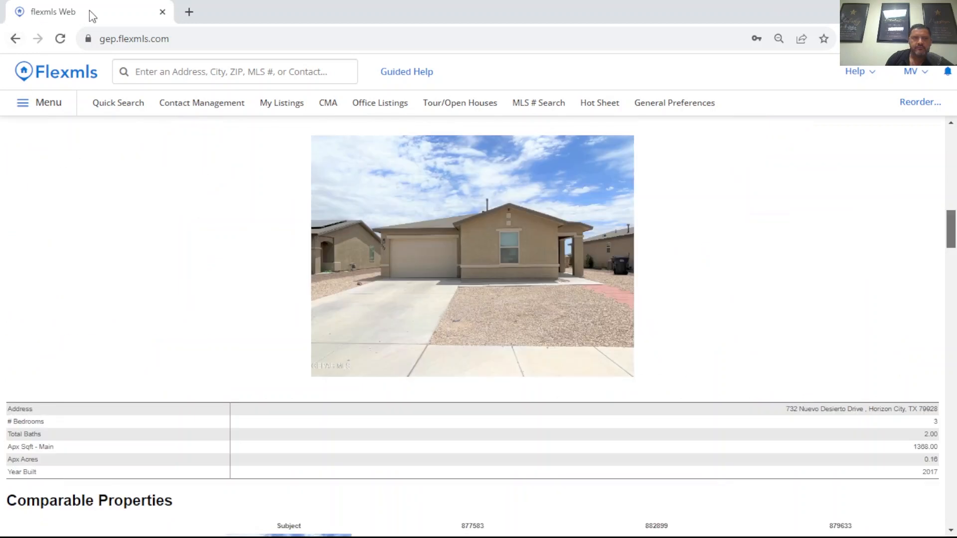
Step: Go back from the report view to the Create CMA Finish options and save the CMA
{"action": "left_click", "coordinate": [15, 40]}
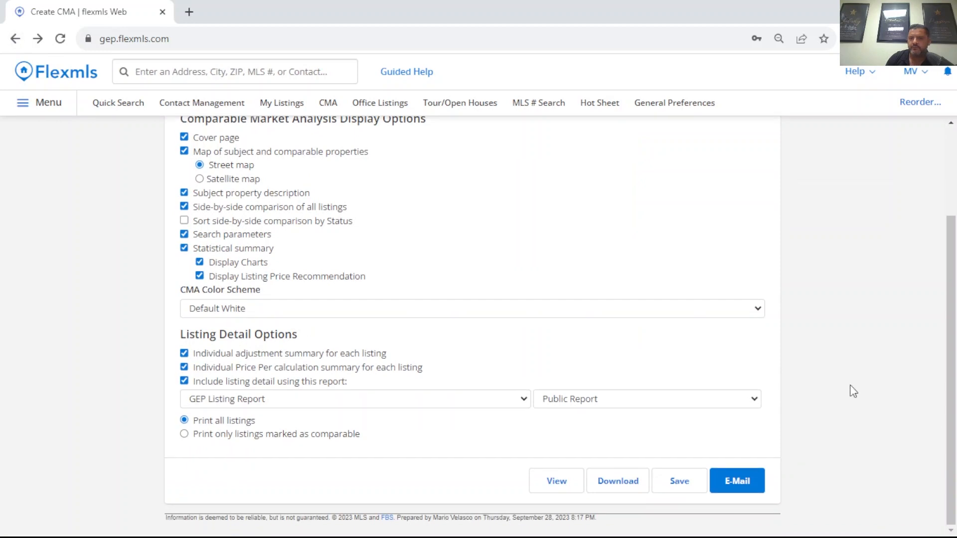
{"action": "scroll", "coordinate": [654, 358], "scroll_direction": "down", "scroll_amount": 3}
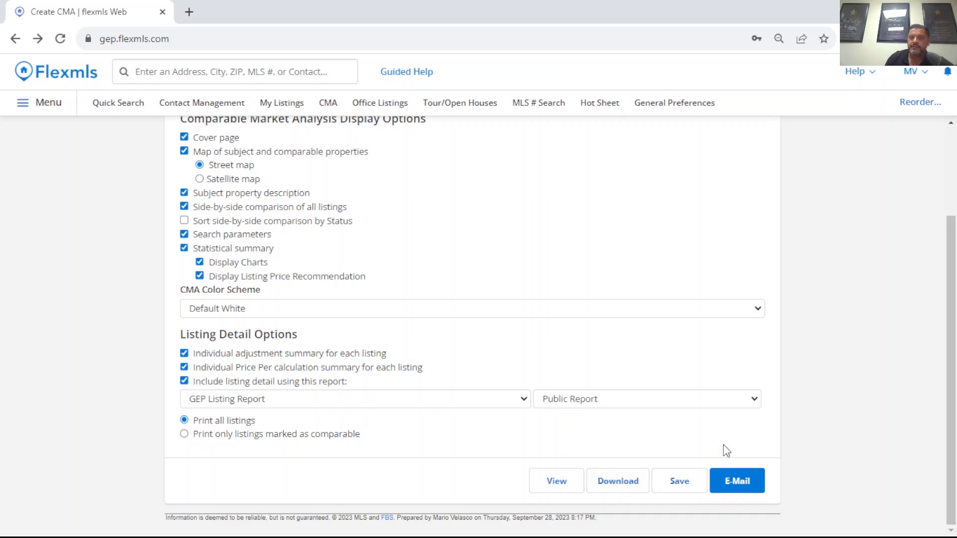
{"action": "left_click", "coordinate": [687, 486]}
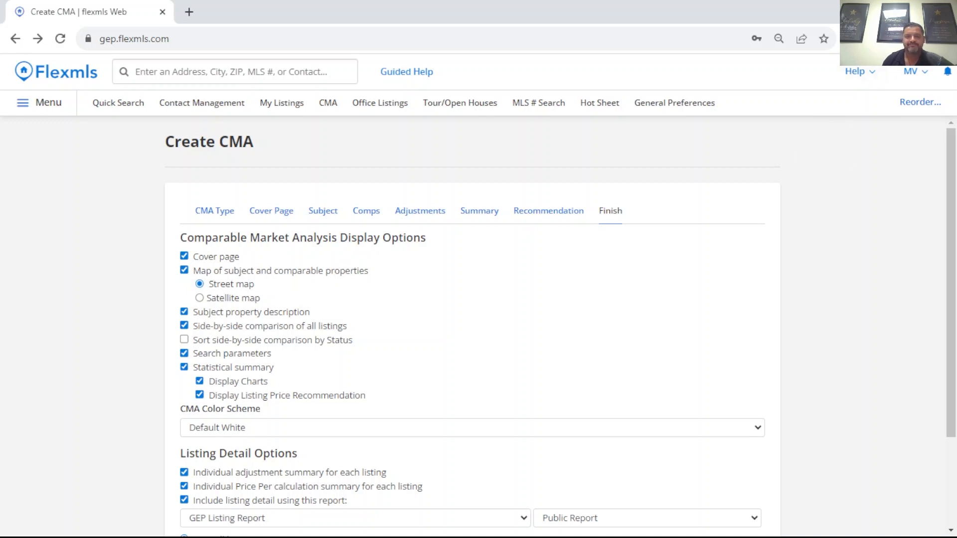
{"action": "left_click", "coordinate": [582, 536]}
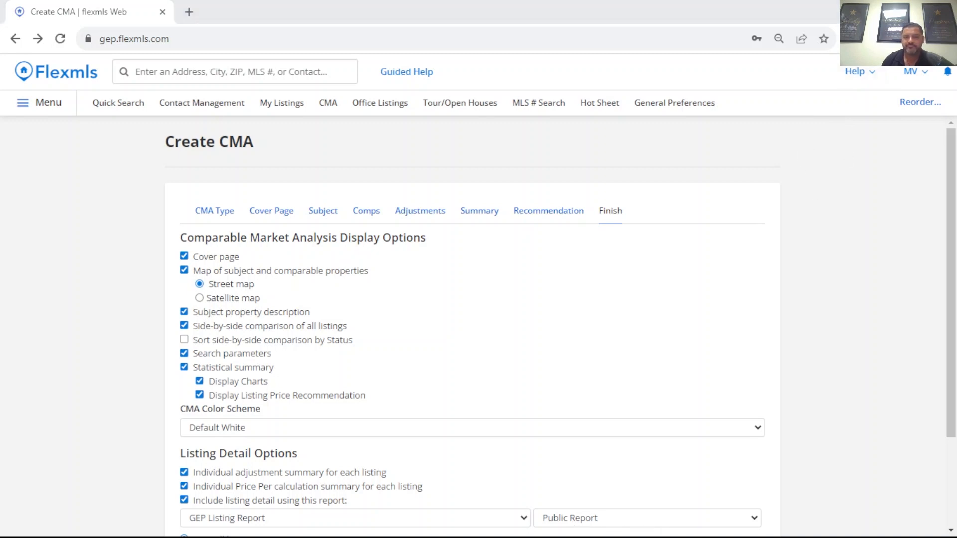